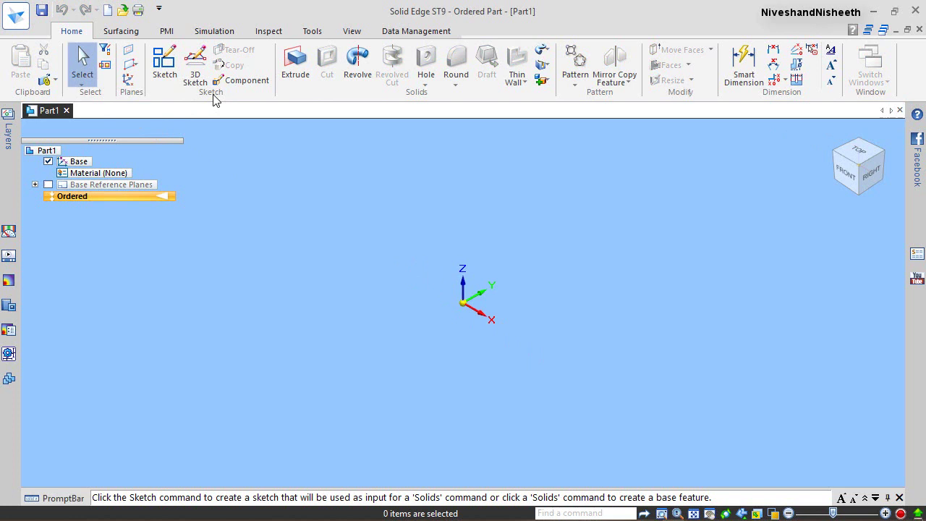
Step: Start a sketch on the vertical YZ base reference plane and view it straight on from the right
{"action": "left_click", "coordinate": [165, 69]}
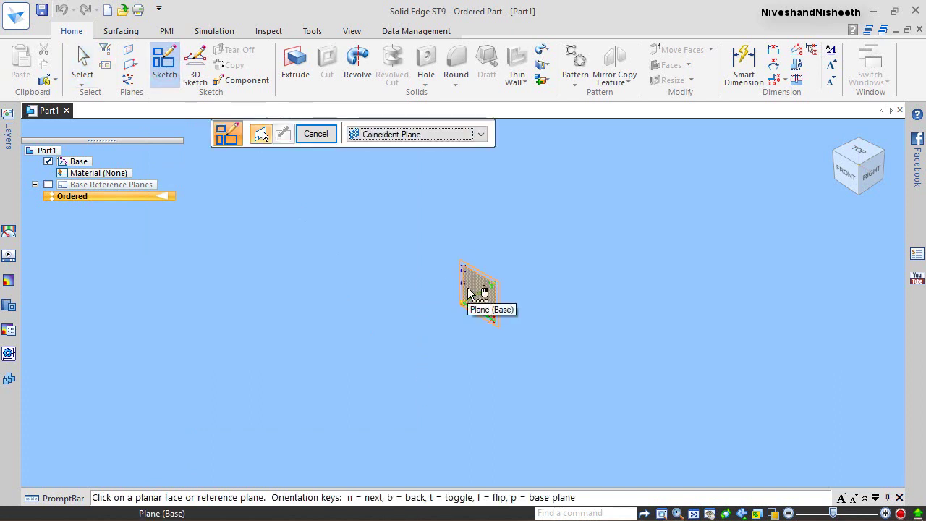
{"action": "right_click", "coordinate": [484, 291]}
{"action": "left_click", "coordinate": [521, 314]}
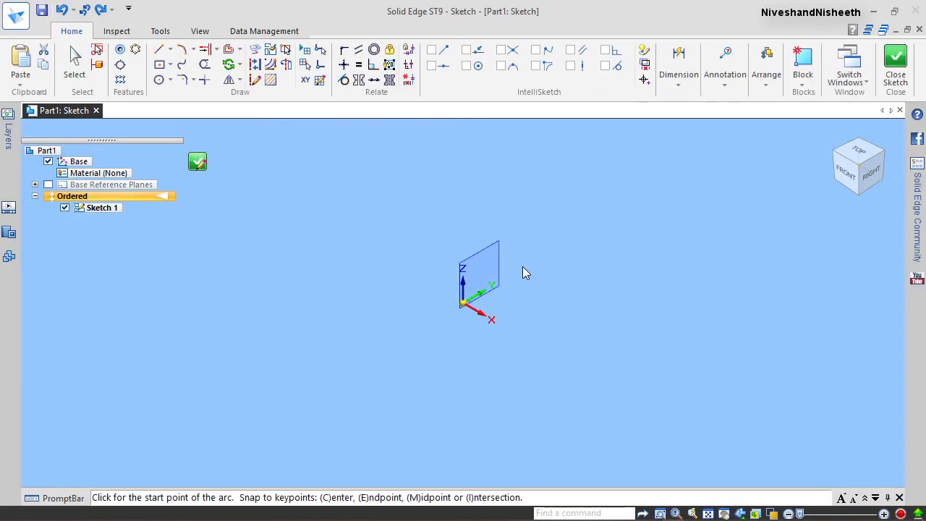
{"action": "left_click", "coordinate": [868, 177]}
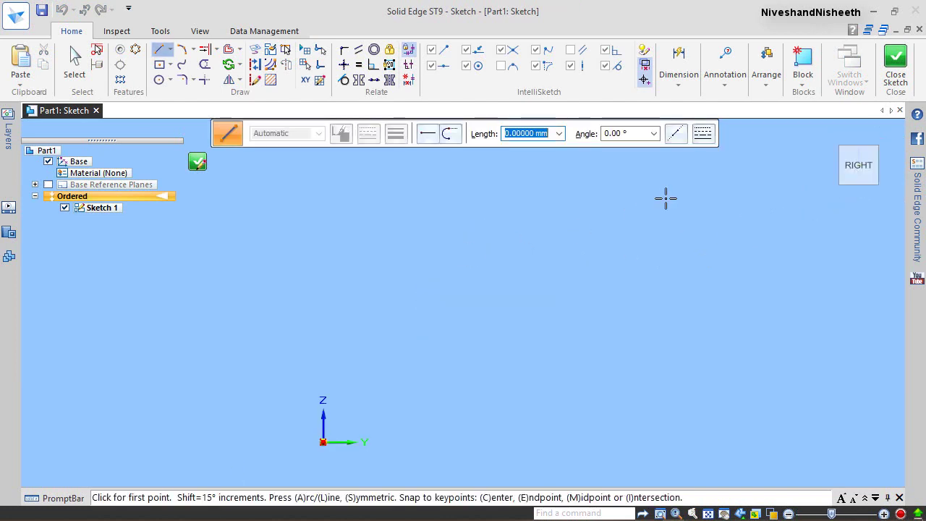
Step: Draw an 18 mm diameter circle centred on the origin
{"action": "scroll", "coordinate": [666, 198], "scroll_direction": "down", "scroll_amount": 3}
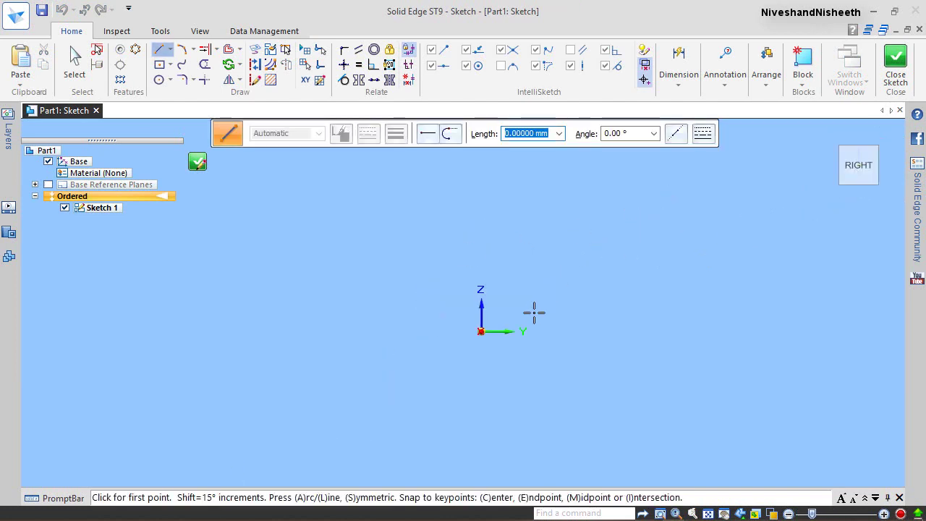
{"action": "right_click", "coordinate": [479, 316]}
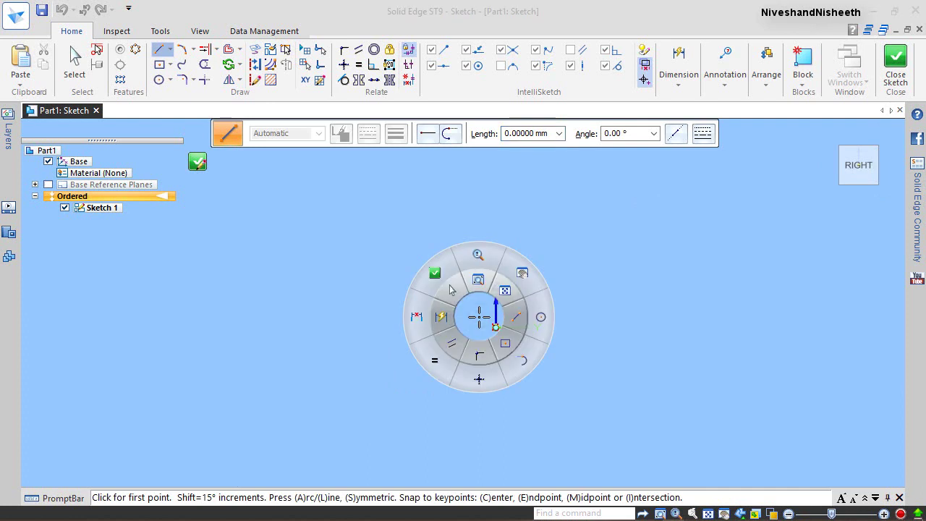
{"action": "left_click", "coordinate": [541, 316]}
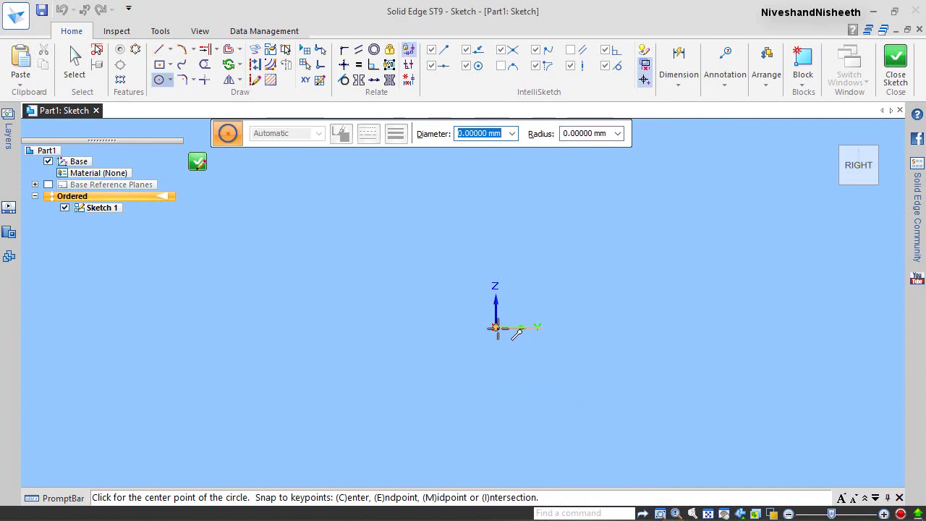
{"action": "left_click_drag", "start_coordinate": [495, 327], "coordinate": [516, 331]}
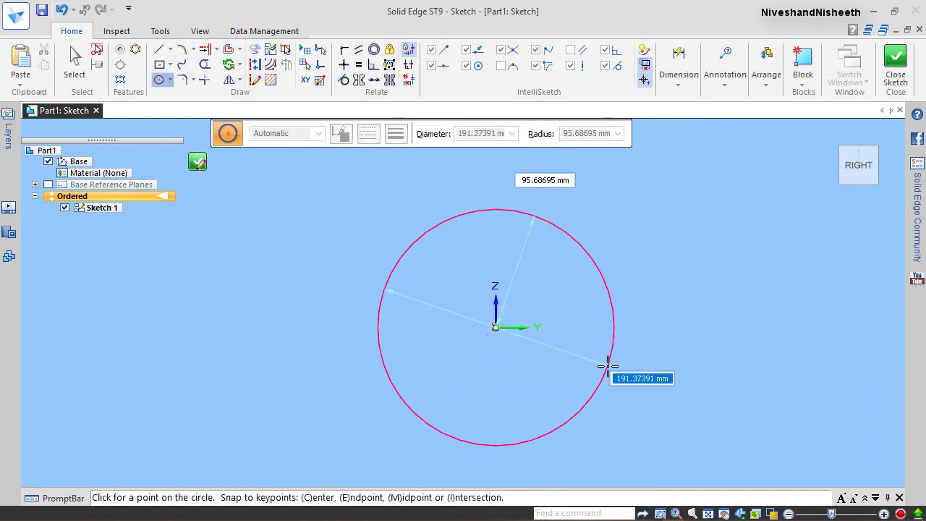
{"action": "type", "text": "18"}
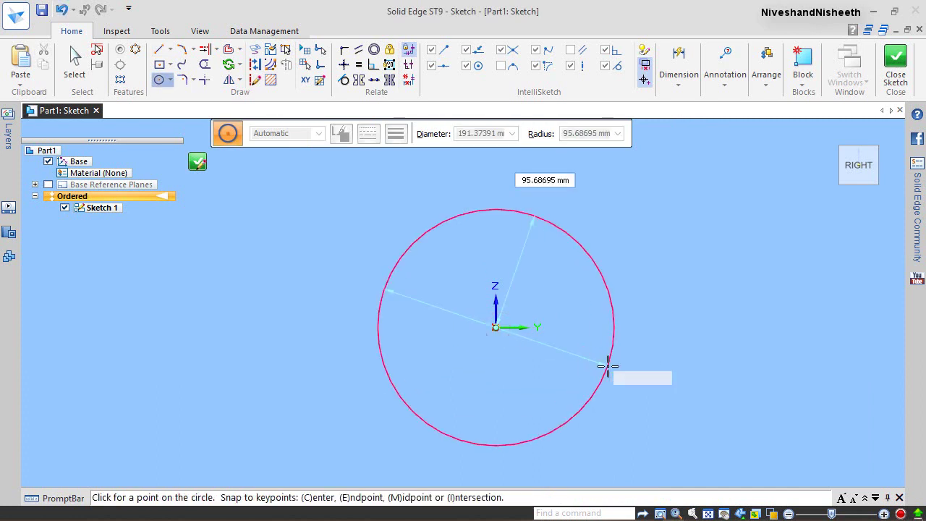
{"action": "key", "text": "Return"}
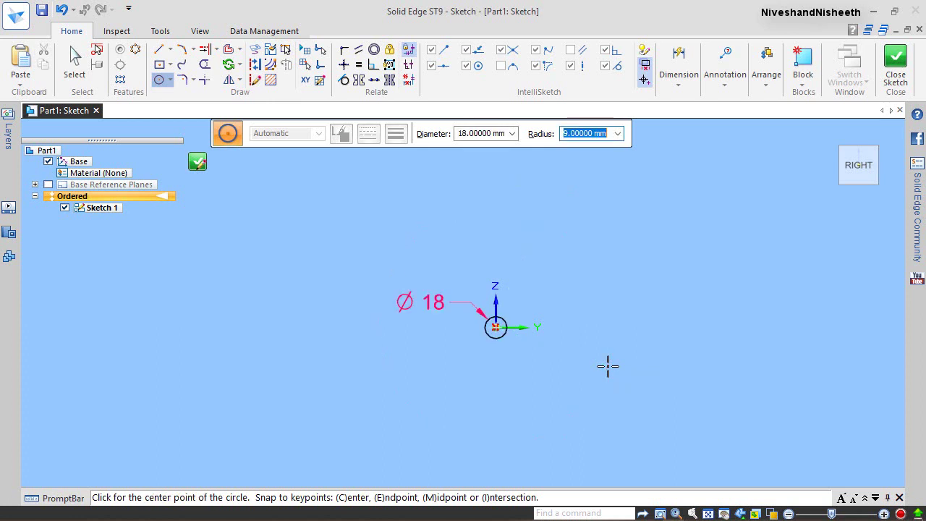
Step: Draw a 10 mm diameter circle concentric with the 18 mm circle at the origin
{"action": "scroll", "coordinate": [449, 317], "scroll_direction": "up", "scroll_amount": 6}
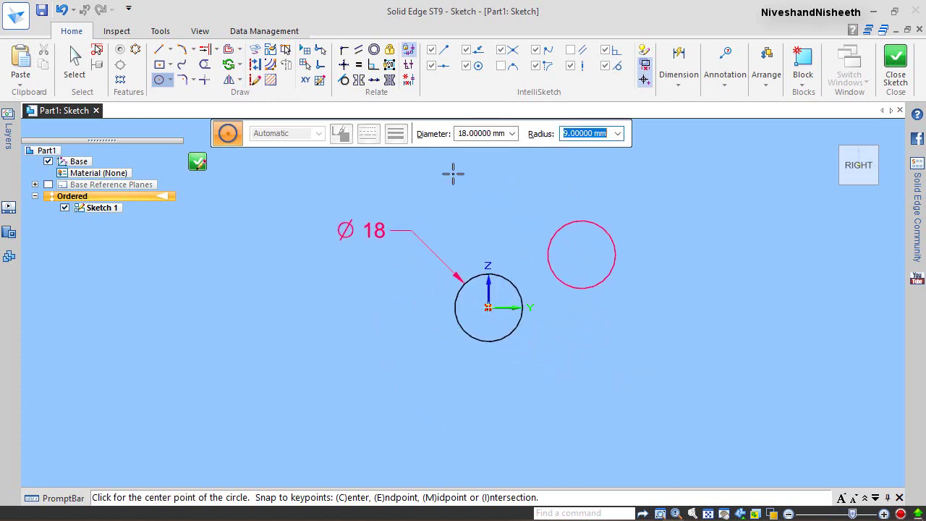
{"action": "left_click", "coordinate": [455, 134]}
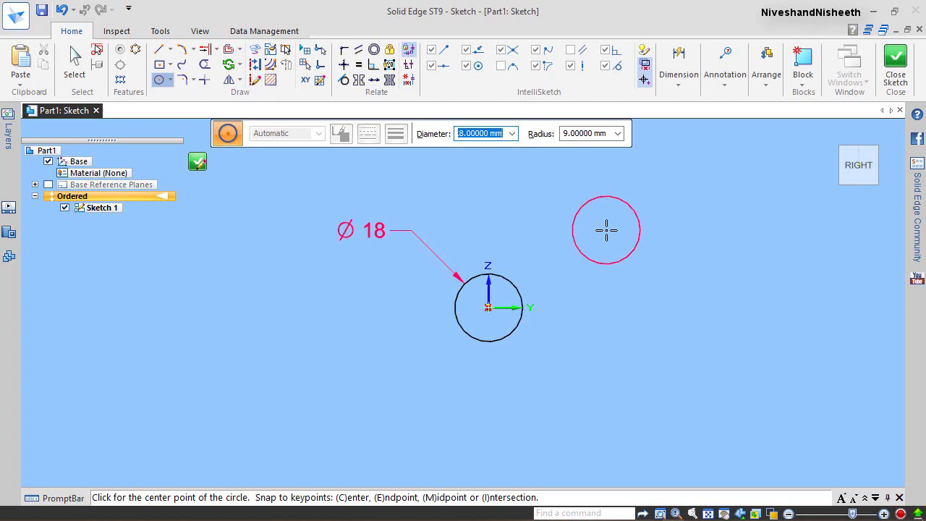
{"action": "type", "text": "10"}
{"action": "key", "text": "Return"}
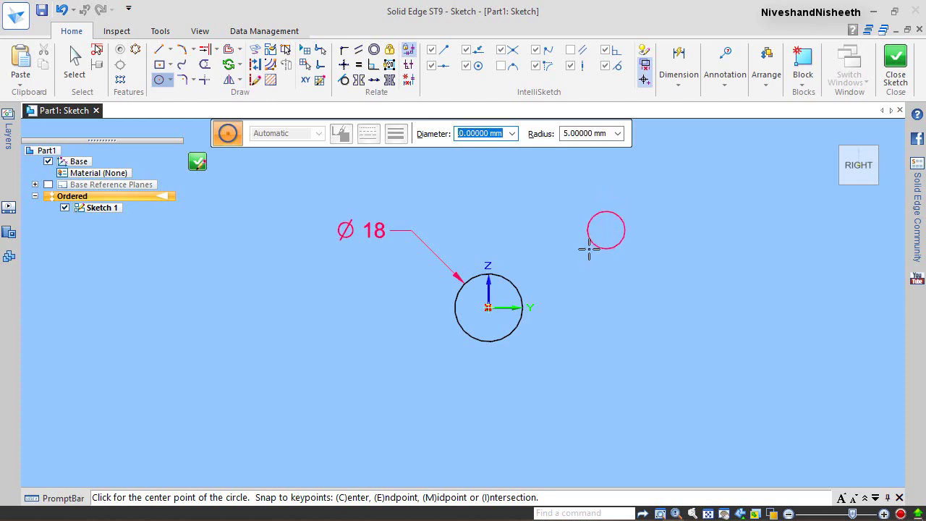
{"action": "left_click", "coordinate": [488, 308]}
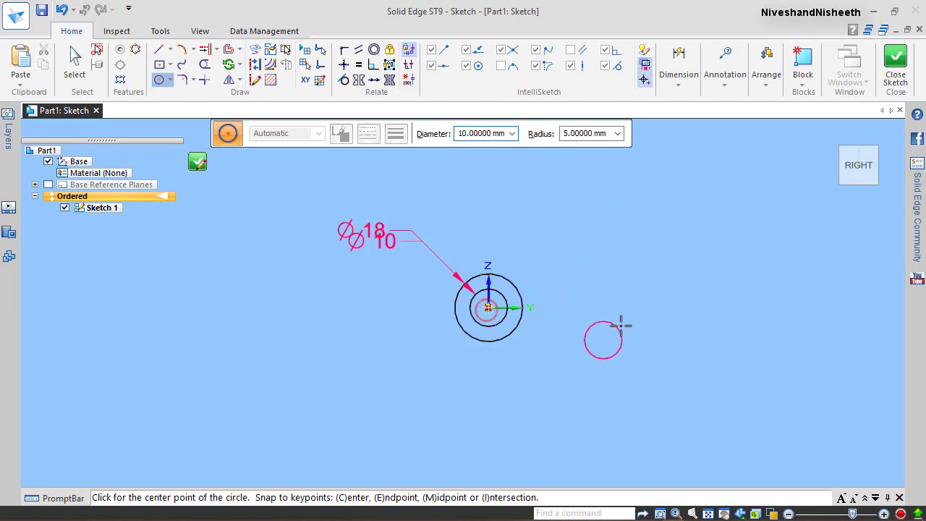
Step: Draw a vertical line about 37 mm long straight down from the origin
{"action": "right_click", "coordinate": [394, 364]}
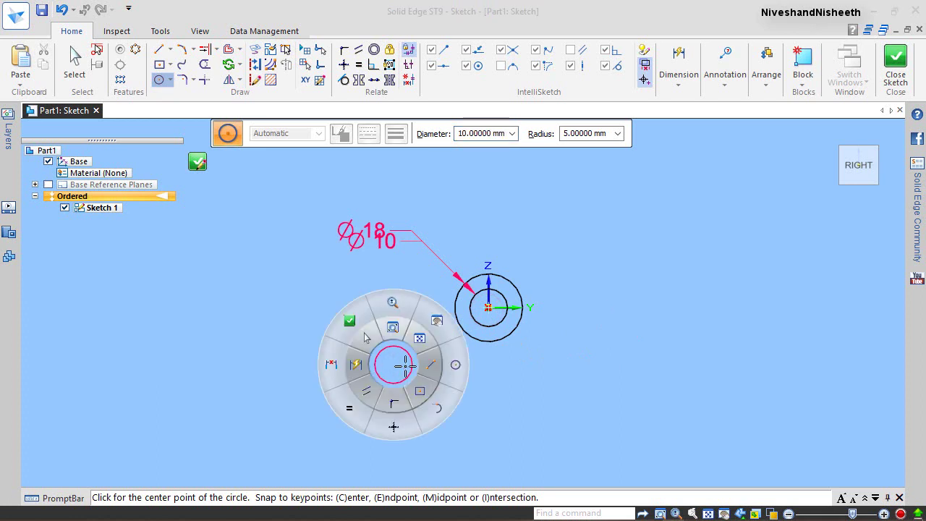
{"action": "left_click", "coordinate": [426, 366]}
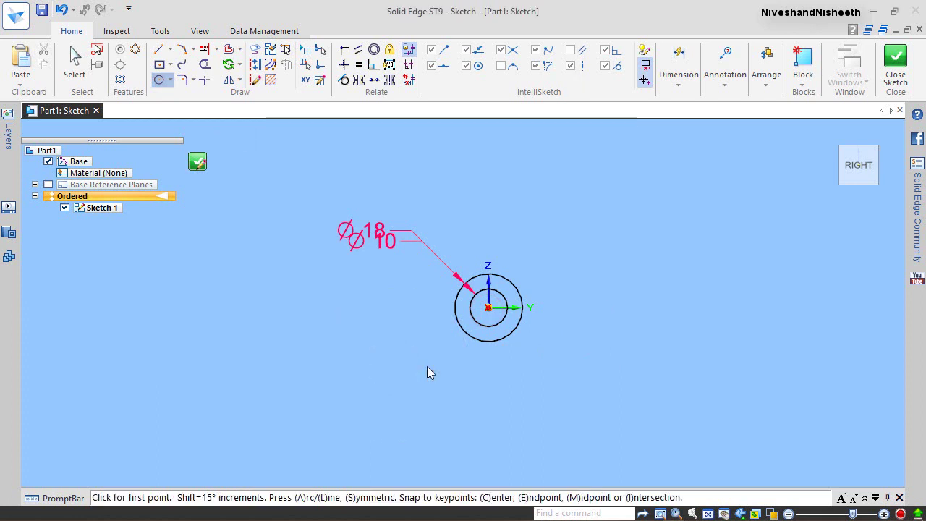
{"action": "scroll", "coordinate": [426, 350], "scroll_direction": "up", "scroll_amount": 1}
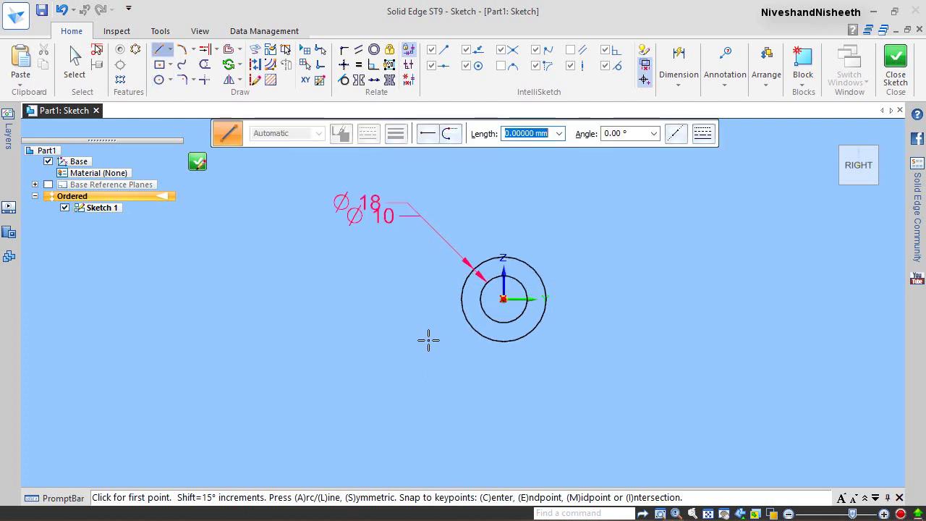
{"action": "left_click", "coordinate": [505, 299]}
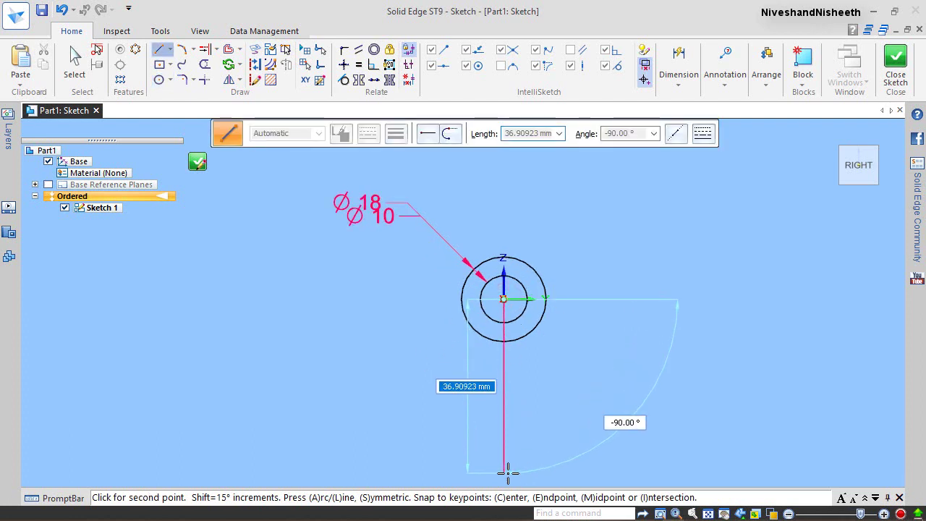
{"action": "left_click", "coordinate": [504, 473]}
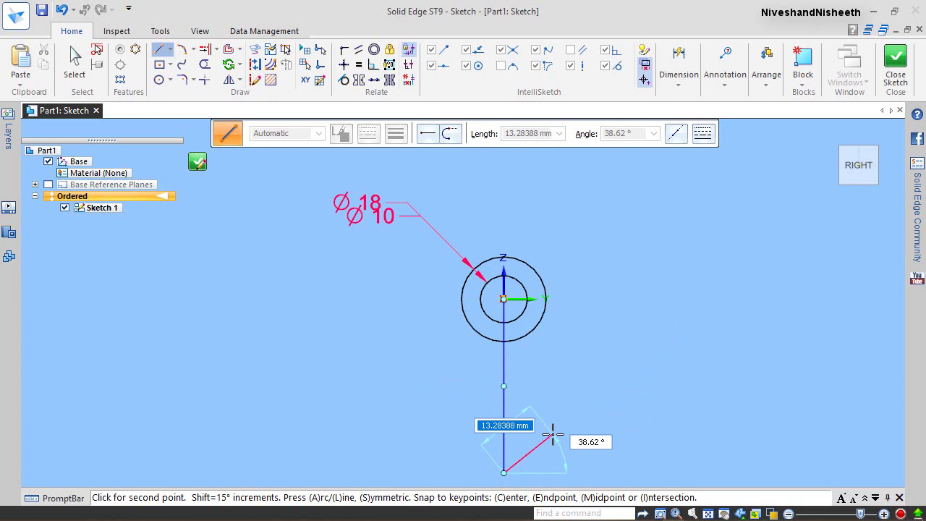
{"action": "right_click", "coordinate": [550, 434]}
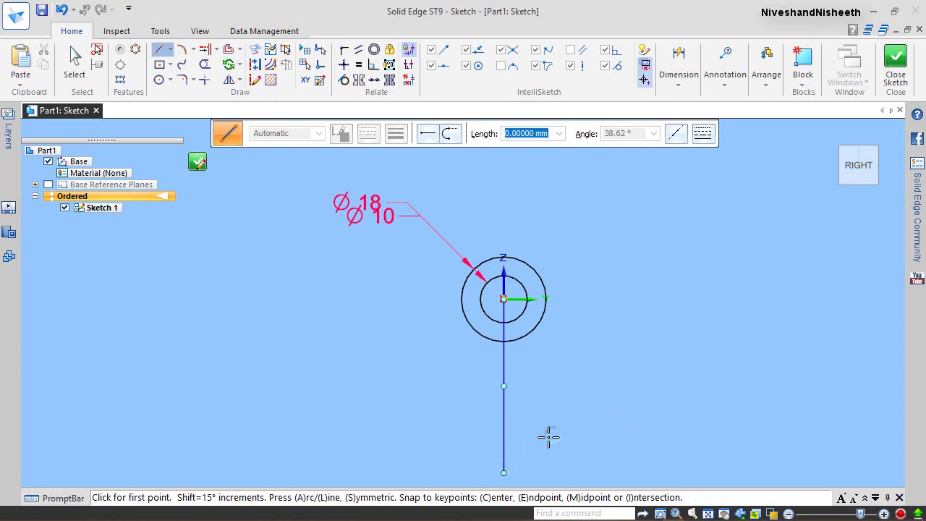
Step: Draw a slanted line about 47 mm long from the origin, down toward the negative Y side, at about -149°
{"action": "left_click", "coordinate": [504, 298]}
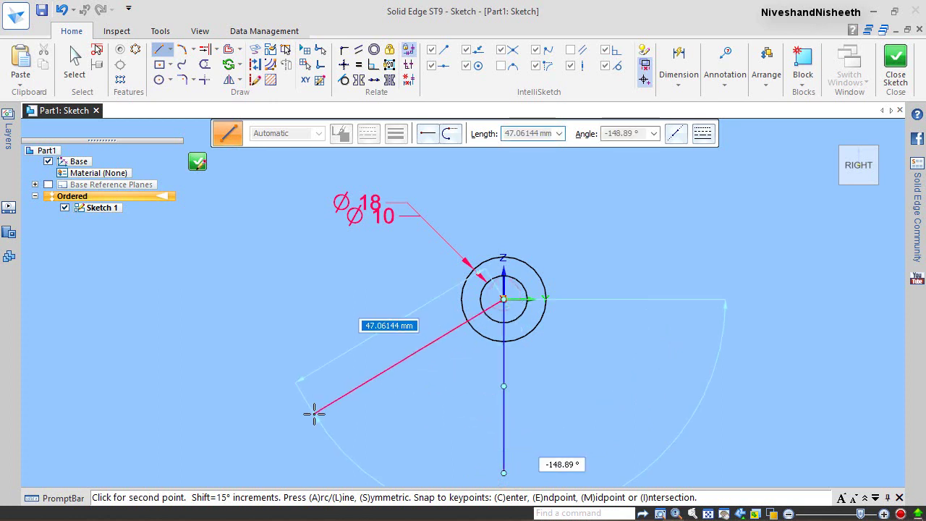
{"action": "left_click", "coordinate": [311, 415]}
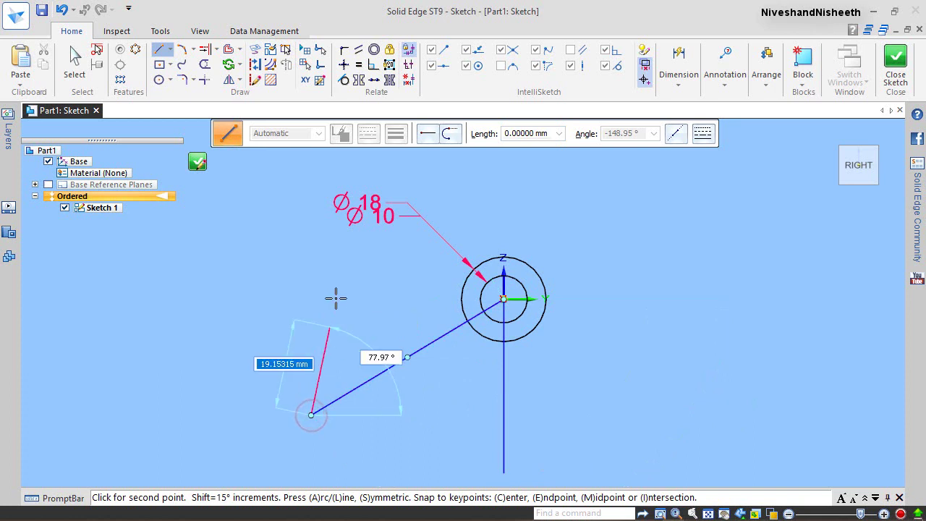
{"action": "right_click", "coordinate": [313, 219]}
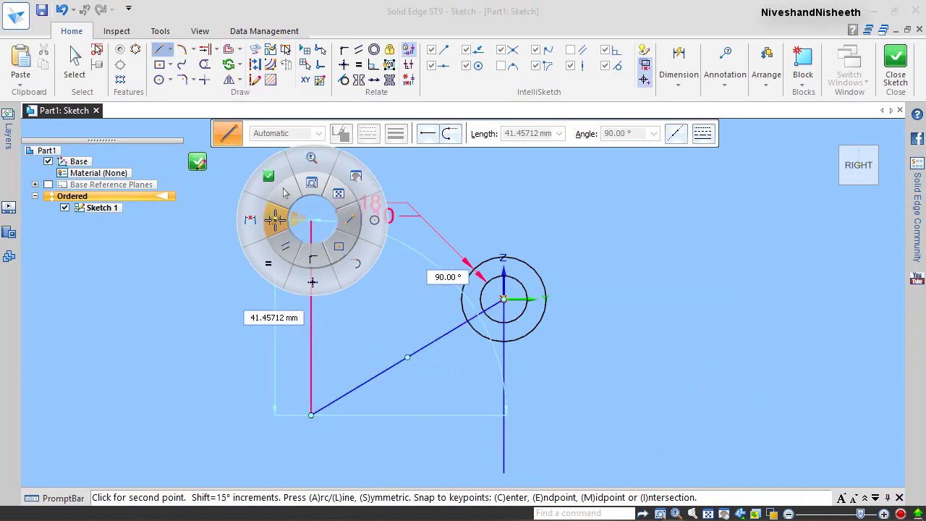
{"action": "key", "text": "Escape"}
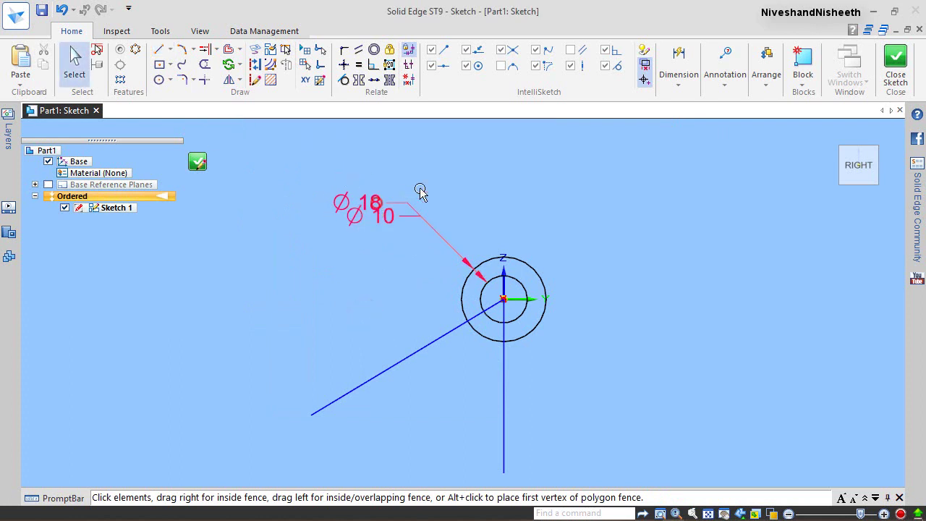
Step: Reposition the two diameter dimensions apart, the 10 mm one above and the 18 mm one below, on the circles' positive Y side
{"action": "key", "text": "d"}
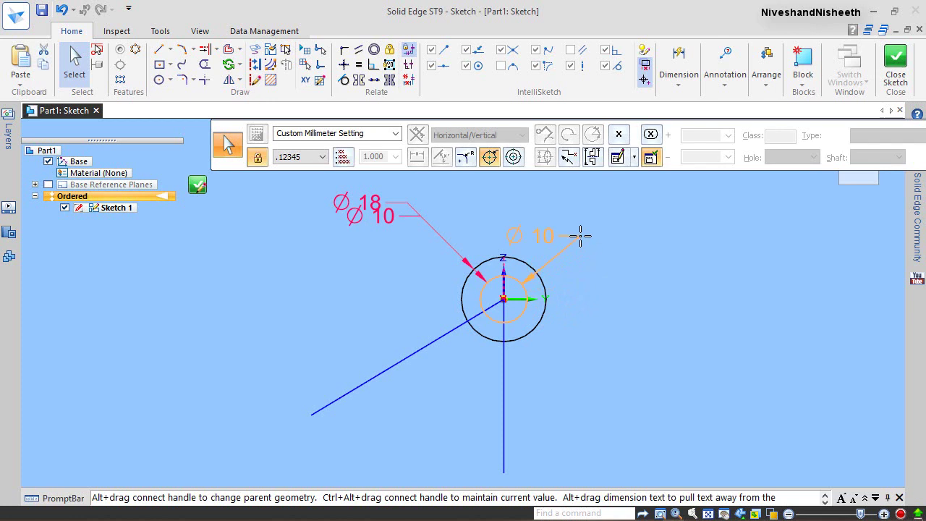
{"action": "left_click", "coordinate": [504, 221]}
{"action": "key", "text": "Escape"}
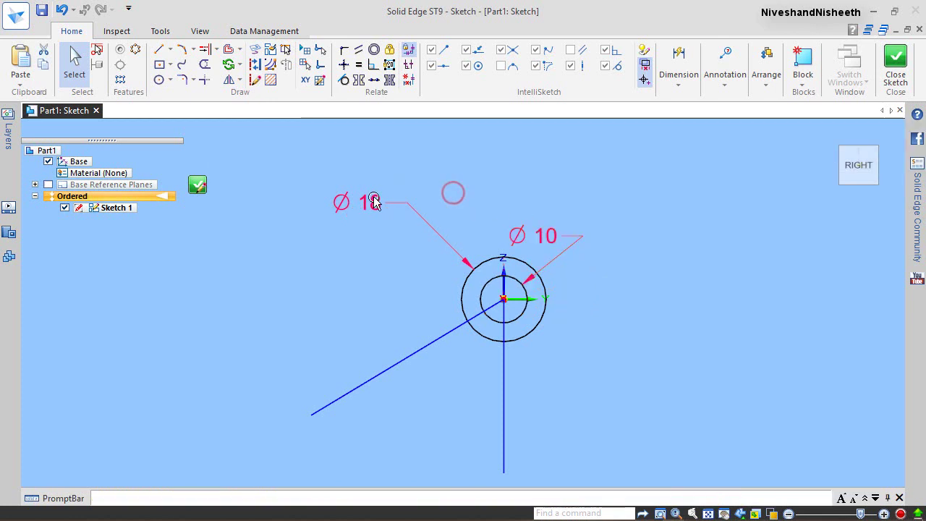
{"action": "left_click", "coordinate": [475, 329]}
{"action": "key", "text": "d"}
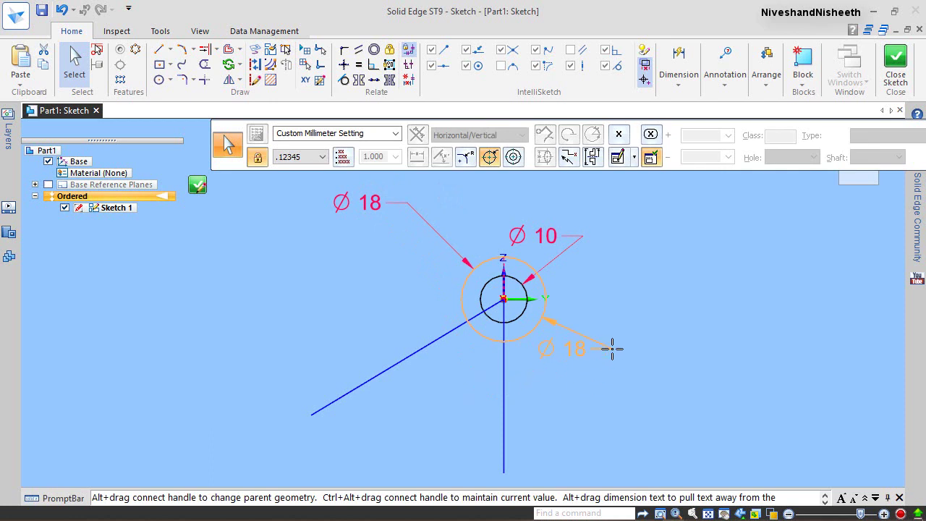
{"action": "left_click", "coordinate": [612, 348]}
{"action": "key", "text": "Escape"}
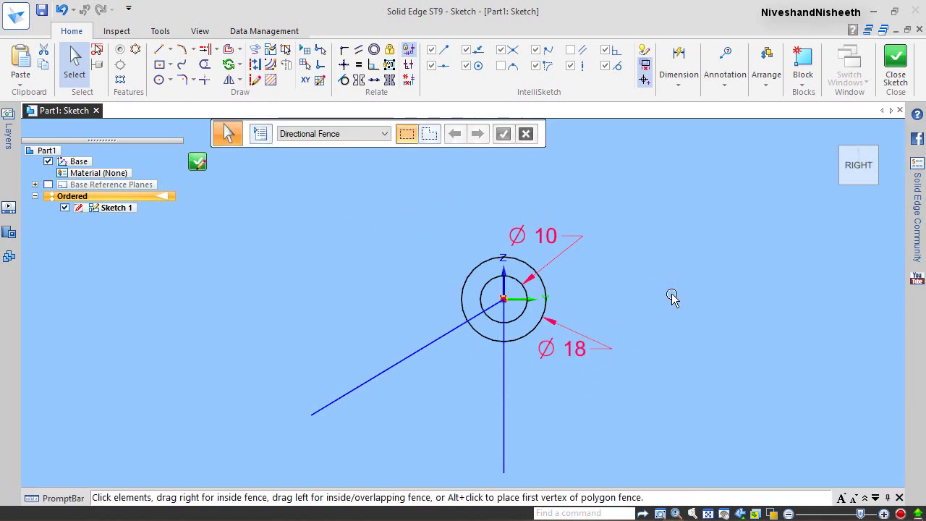
Step: Add an angular dimension between the slanted line and the vertical line and set it to 60°
{"action": "left_click", "coordinate": [678, 83]}
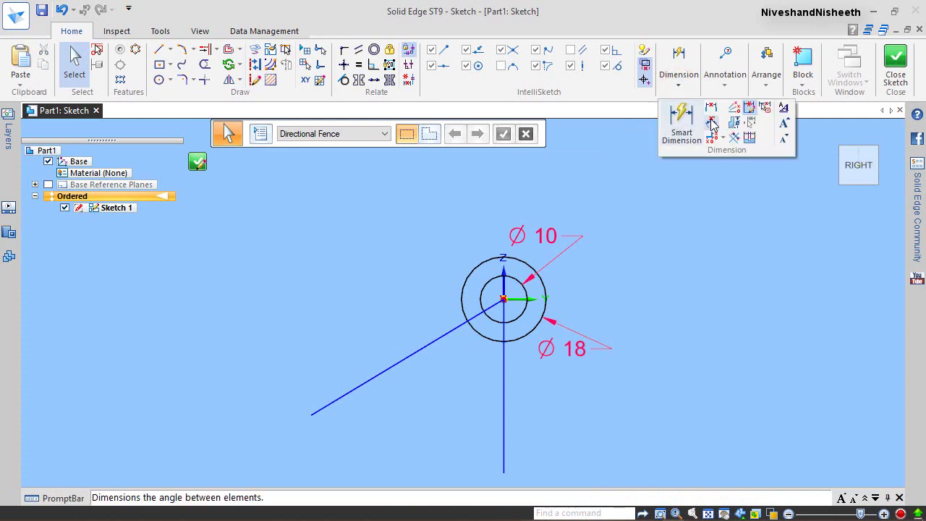
{"action": "left_click", "coordinate": [712, 123]}
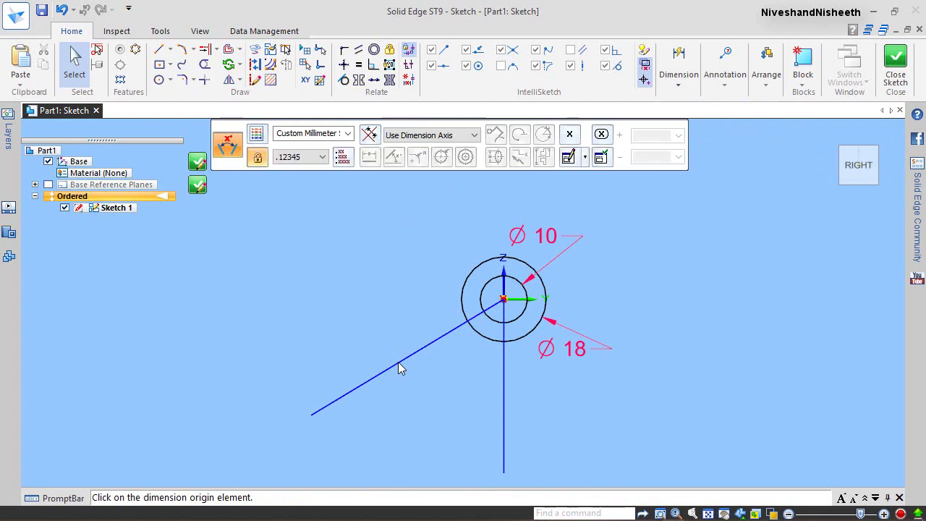
{"action": "left_click", "coordinate": [370, 379]}
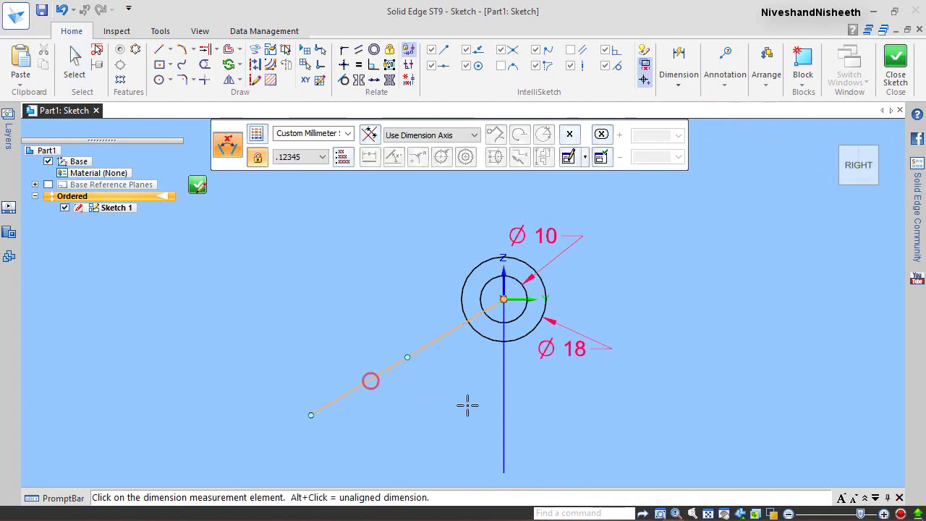
{"action": "left_click", "coordinate": [504, 415]}
{"action": "left_click", "coordinate": [449, 429]}
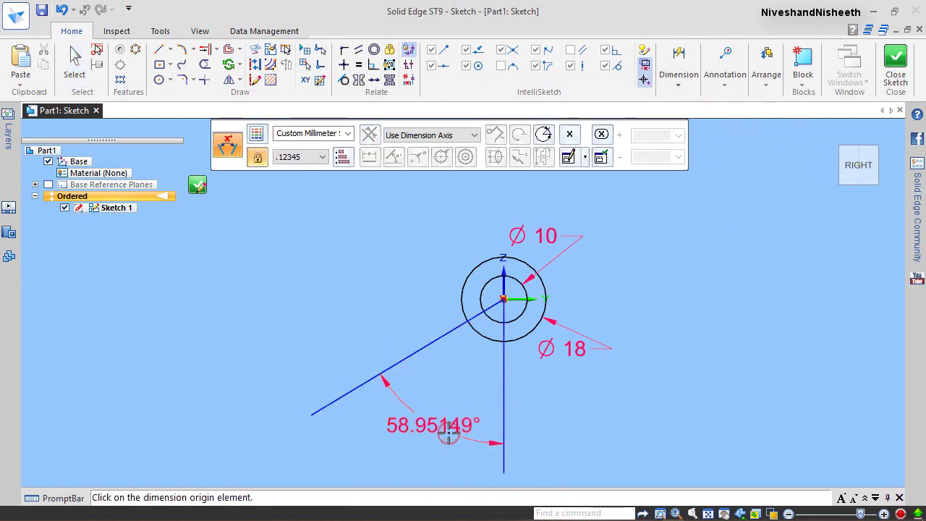
{"action": "key", "text": "Return"}
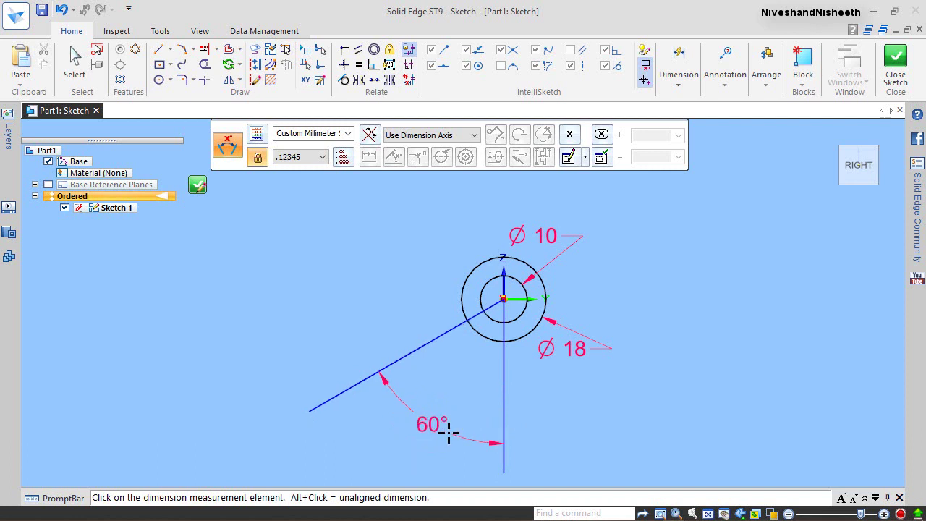
Step: Draw a 38 mm diameter circle centred on the slanted line, beyond its midpoint from the origin
{"action": "left_click", "coordinate": [158, 80]}
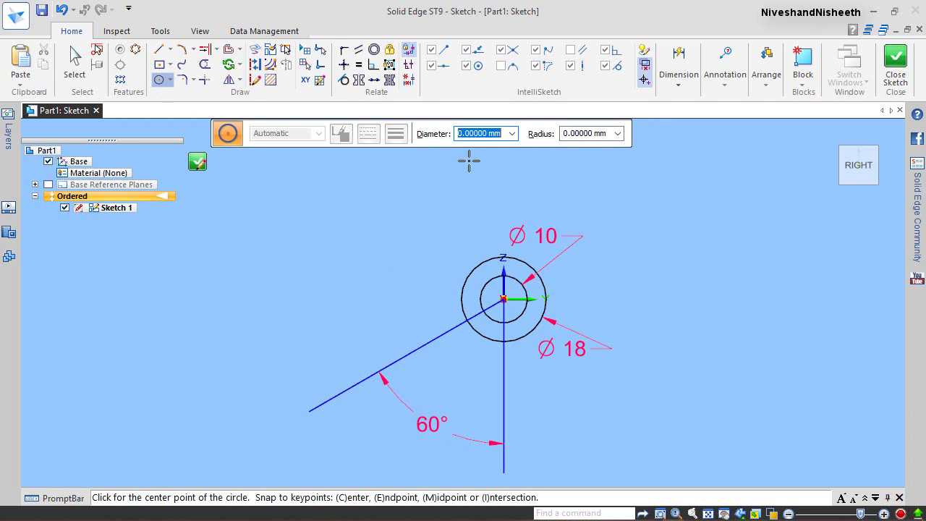
{"action": "type", "text": "38"}
{"action": "key", "text": "Return"}
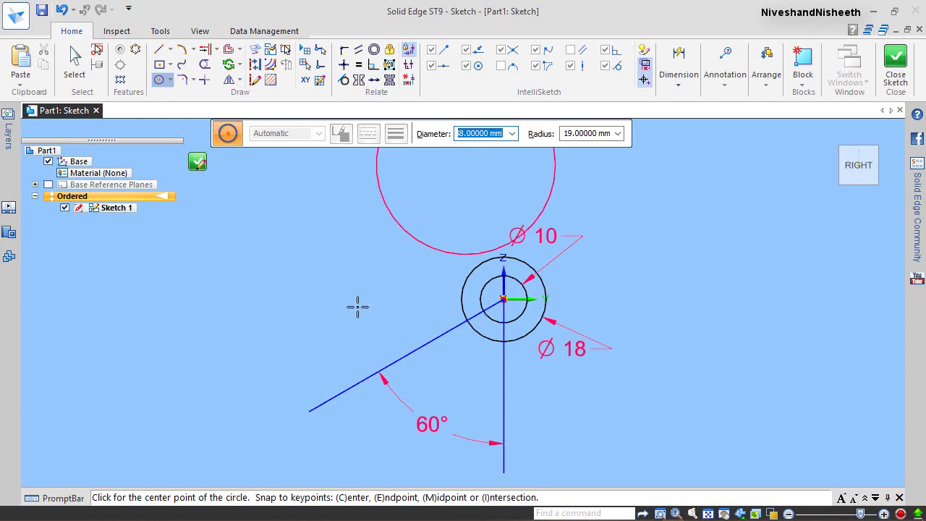
{"action": "left_click", "coordinate": [377, 370]}
{"action": "scroll", "coordinate": [425, 280], "scroll_direction": "up", "scroll_amount": 3}
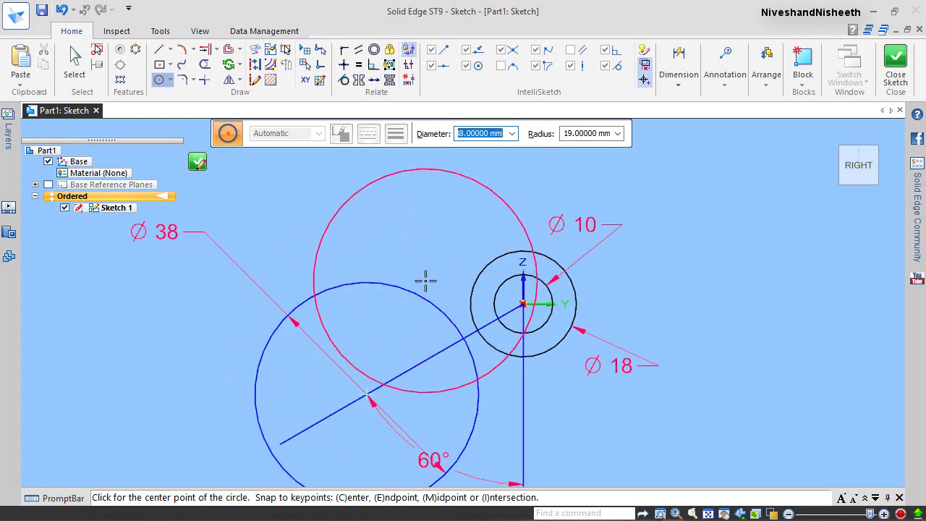
Step: Draw a 50 mm diameter circle in the free area below the slanted line's outer end, on the negative Y side
{"action": "scroll", "coordinate": [424, 280], "scroll_direction": "down", "scroll_amount": 3}
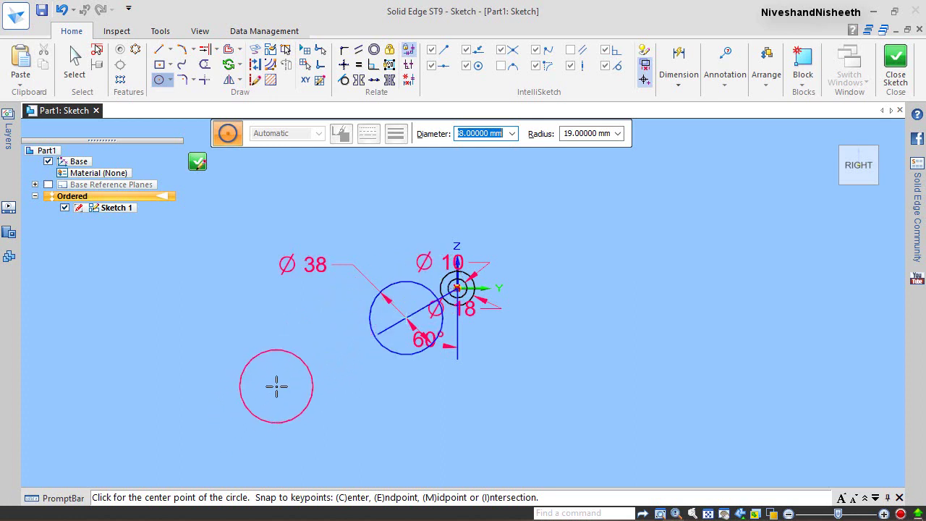
{"action": "type", "text": "50"}
{"action": "key", "text": "Return"}
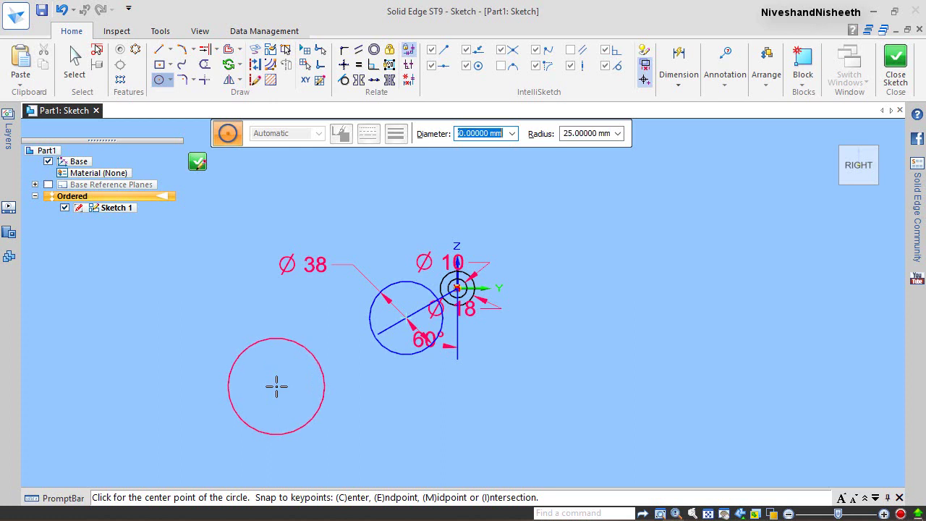
{"action": "left_click", "coordinate": [276, 387]}
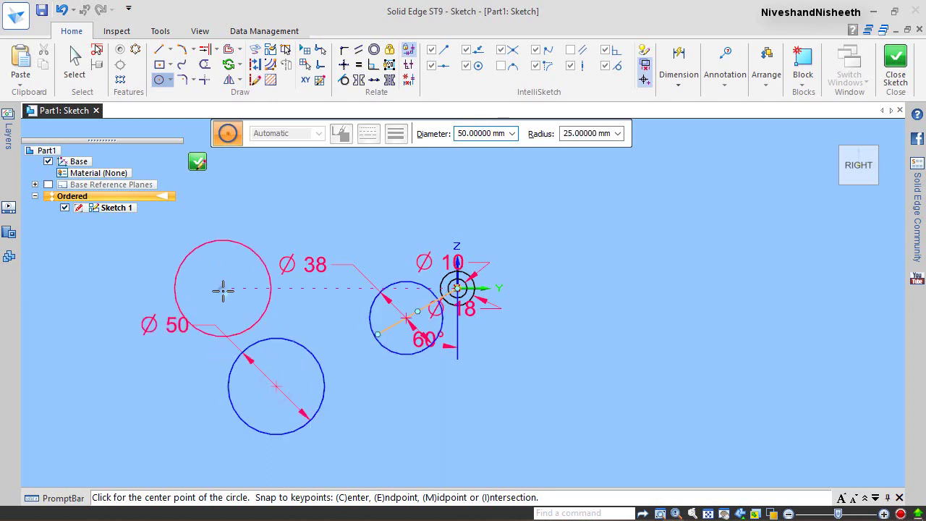
{"action": "right_click", "coordinate": [223, 290]}
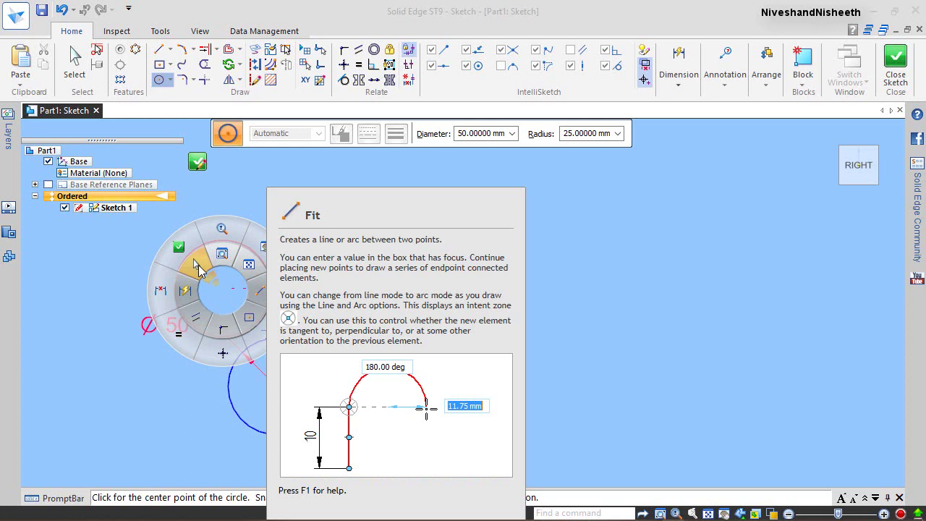
{"action": "key", "text": "Escape"}
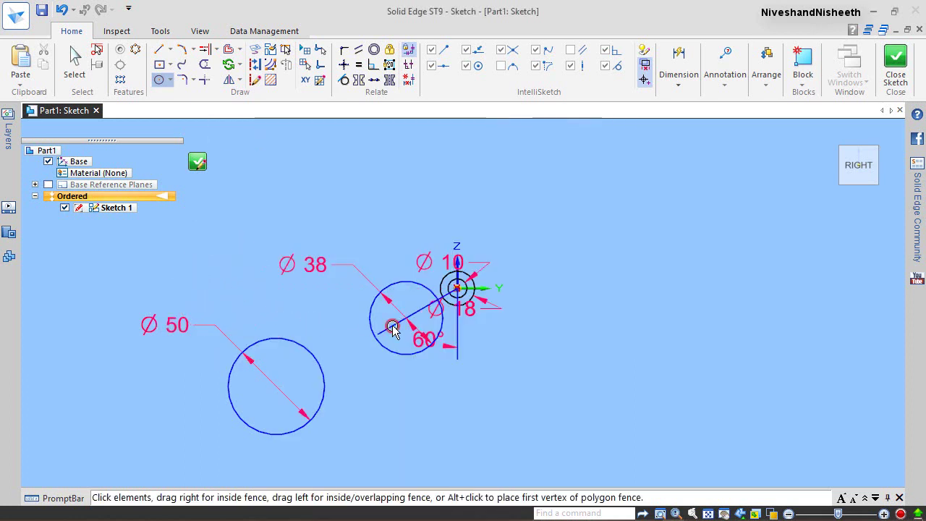
Step: Stretch the slanted line's outer end across the 50 mm circle at -150°, making the line about 180 mm long
{"action": "left_click", "coordinate": [379, 335]}
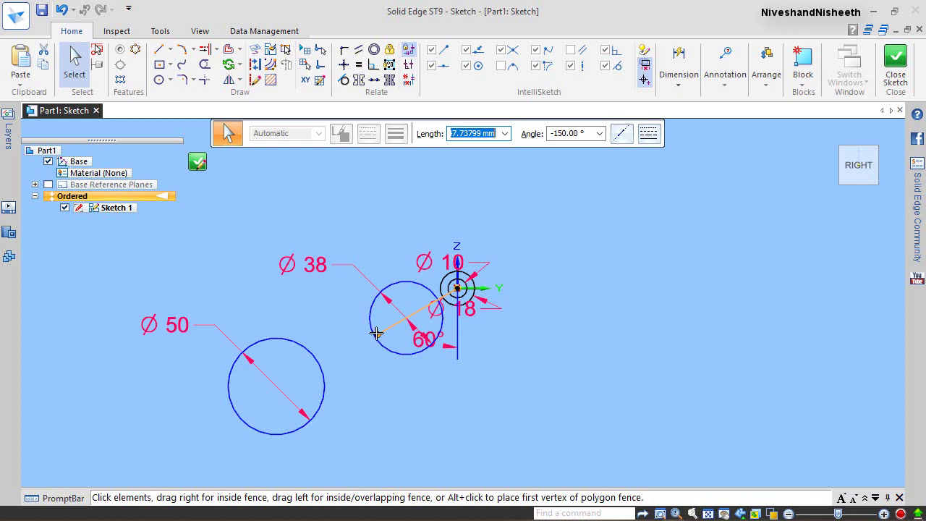
{"action": "left_click_drag", "start_coordinate": [376, 333], "coordinate": [156, 463]}
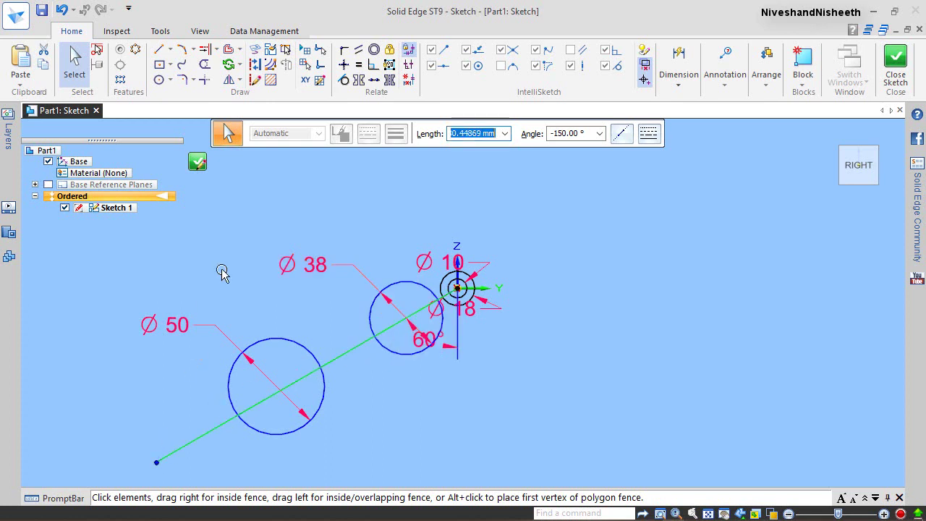
{"action": "left_click", "coordinate": [222, 272]}
{"action": "scroll", "coordinate": [515, 244], "scroll_direction": "up", "scroll_amount": 2}
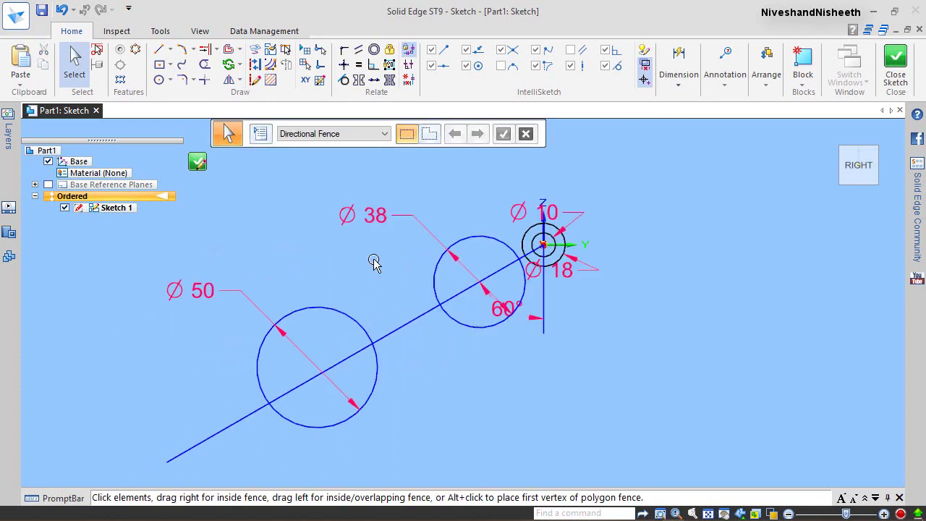
Step: Draw a 45 mm line at -150° along the slanted line, starting from the 38 mm circle's centre
{"action": "left_click", "coordinate": [160, 50]}
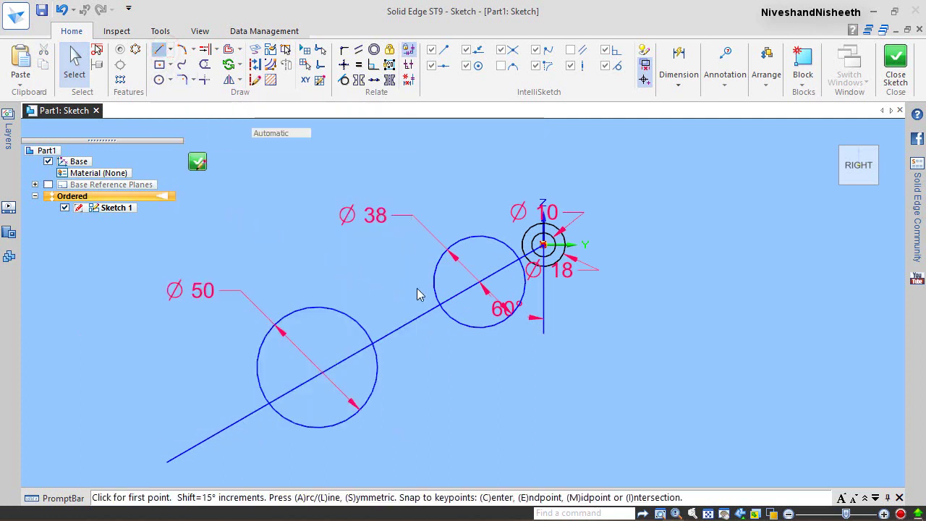
{"action": "left_click", "coordinate": [480, 281]}
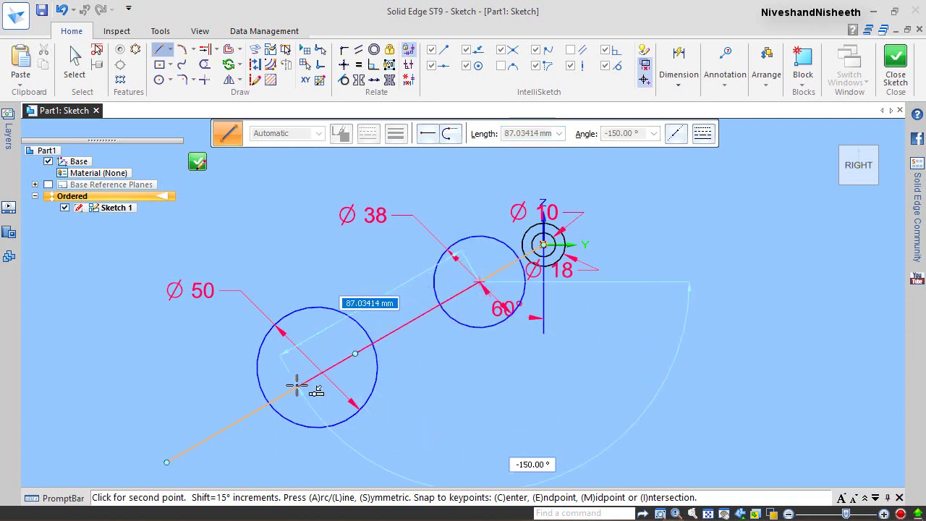
{"action": "type", "text": "4"}
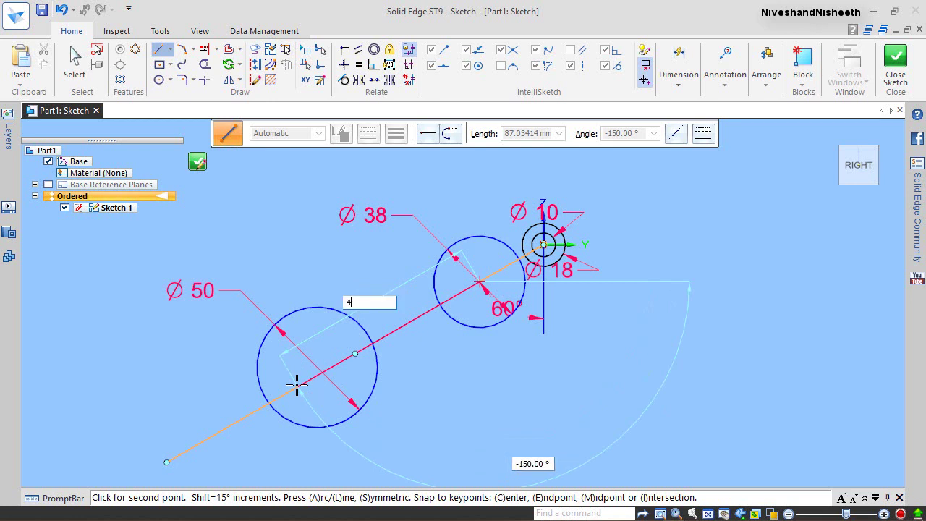
{"action": "type", "text": "5"}
{"action": "key", "text": "Return"}
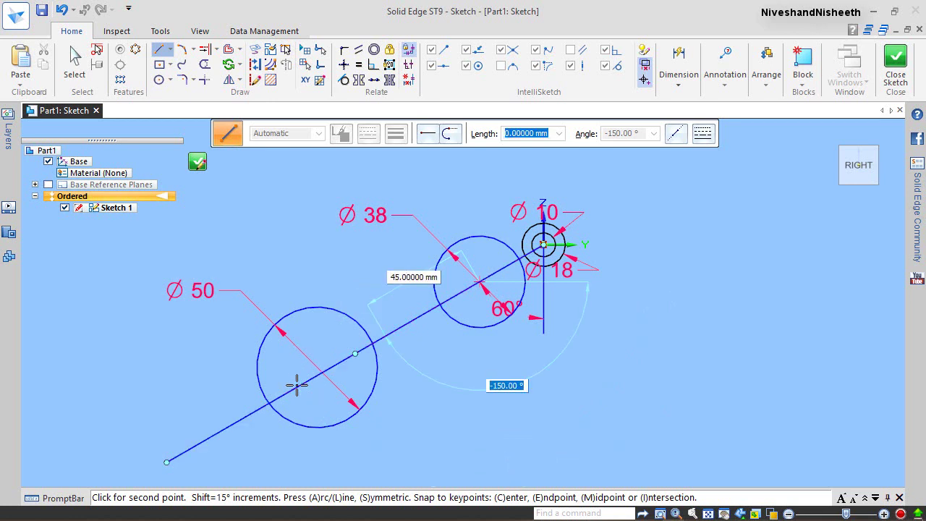
{"action": "left_click", "coordinate": [297, 385]}
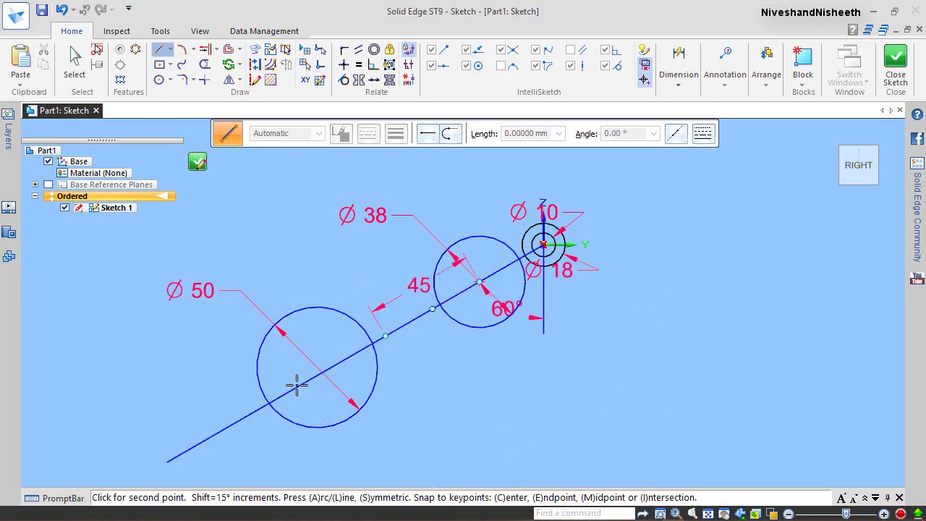
{"action": "right_click", "coordinate": [291, 286]}
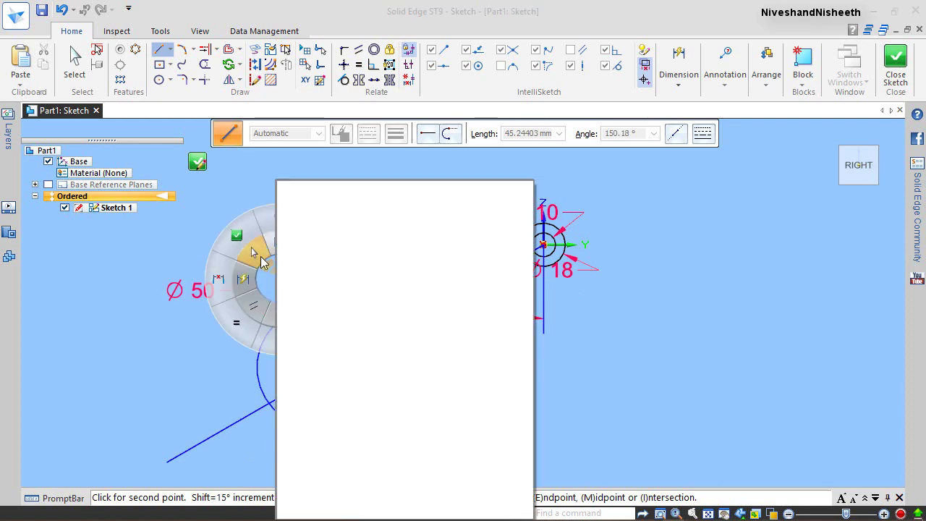
{"action": "key", "text": "Escape"}
Step: Connect the 50 mm circle's centre to the outer end of the 45 mm line
{"action": "scroll", "coordinate": [326, 399], "scroll_direction": "up", "scroll_amount": 1}
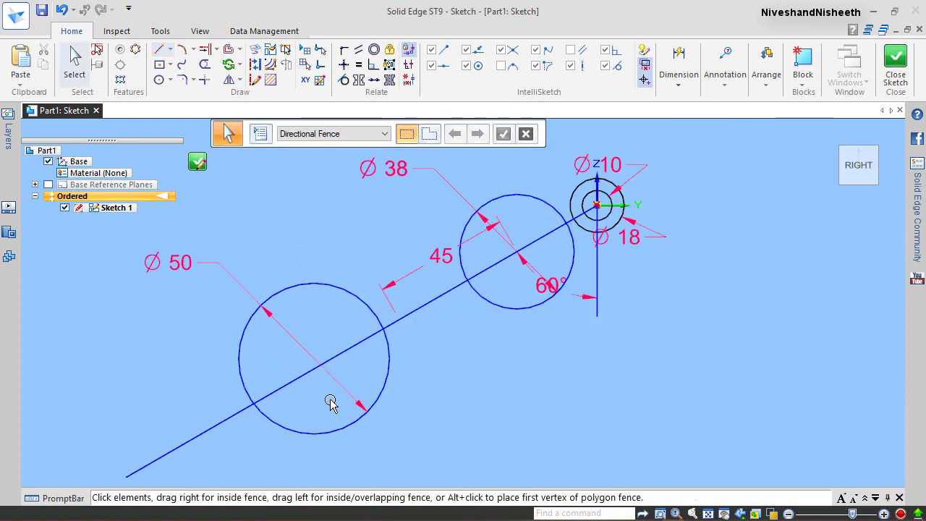
{"action": "left_click", "coordinate": [344, 49]}
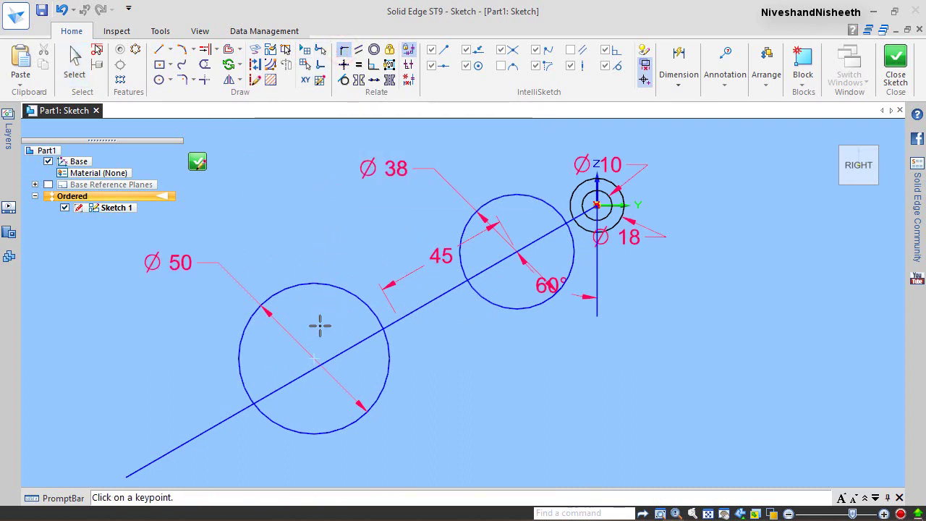
{"action": "left_click", "coordinate": [314, 358]}
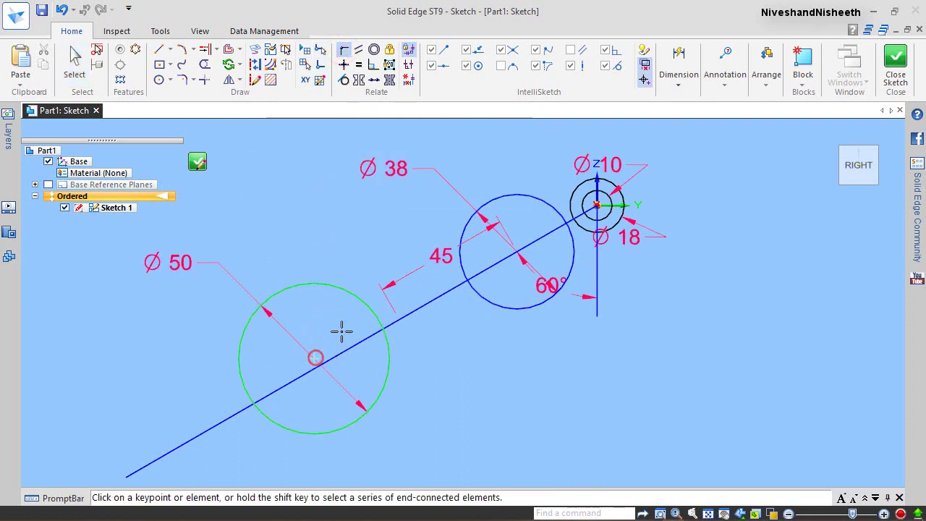
{"action": "left_click", "coordinate": [401, 320]}
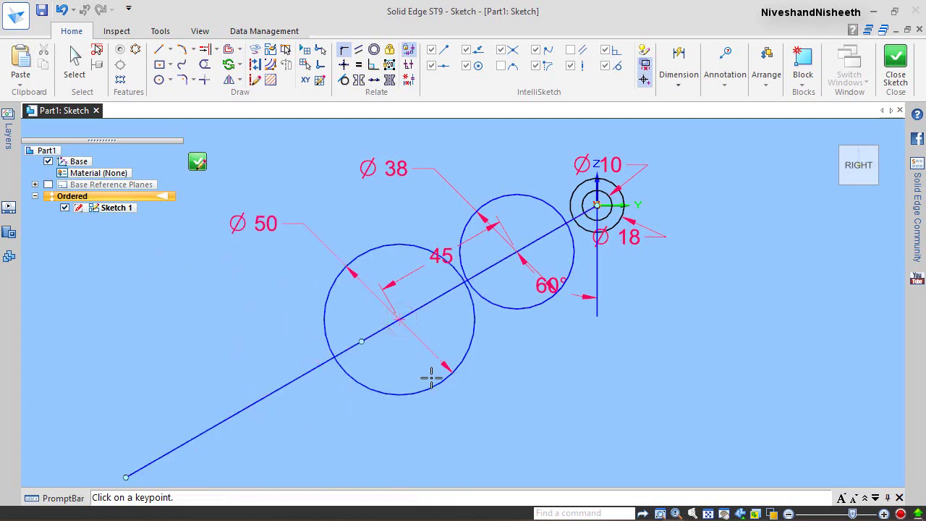
Step: Trim off the part of the slanted line that extends beyond the 50 mm circle
{"action": "left_click", "coordinate": [205, 64]}
{"action": "left_click", "coordinate": [276, 395]}
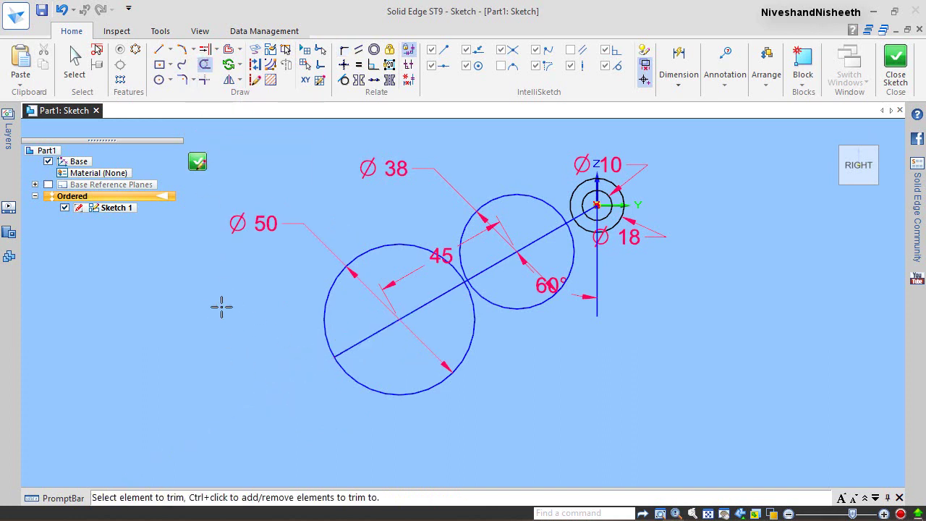
{"action": "key", "text": "Escape"}
{"action": "scroll", "coordinate": [547, 337], "scroll_direction": "up", "scroll_amount": 1}
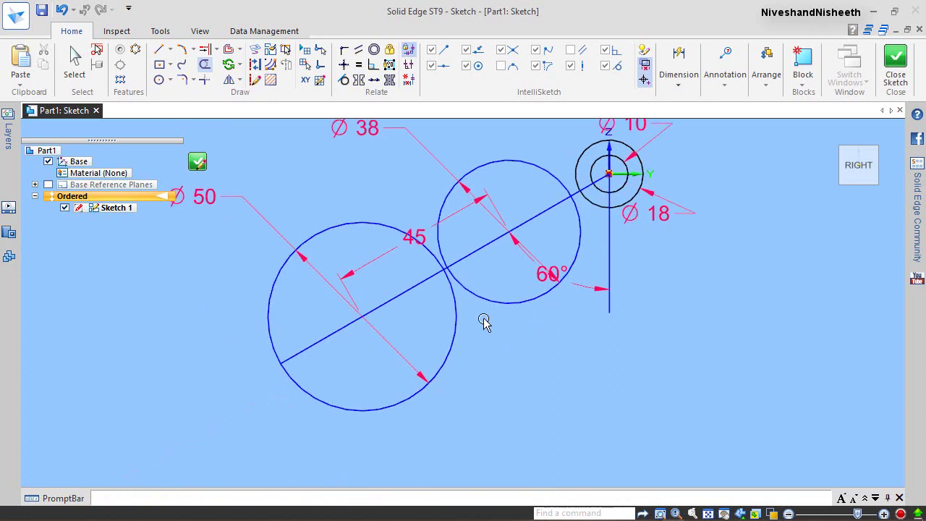
{"action": "key", "text": "Escape"}
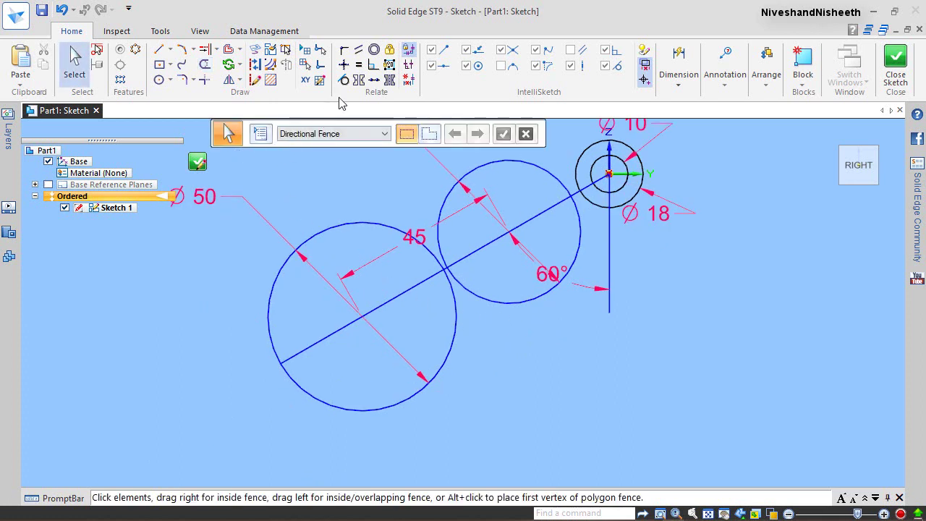
Step: Lock the vertical line below the origin in place
{"action": "left_click", "coordinate": [389, 49]}
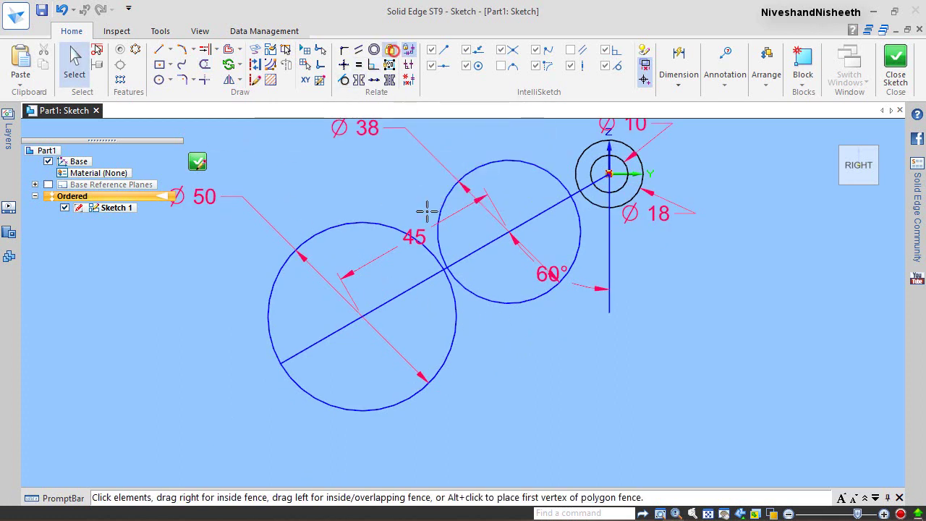
{"action": "left_click", "coordinate": [607, 253]}
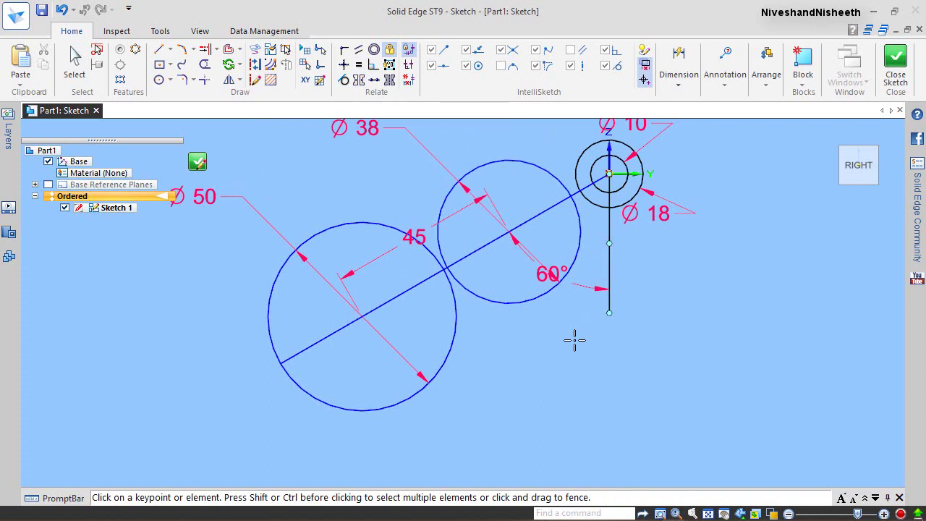
{"action": "key", "text": "Escape"}
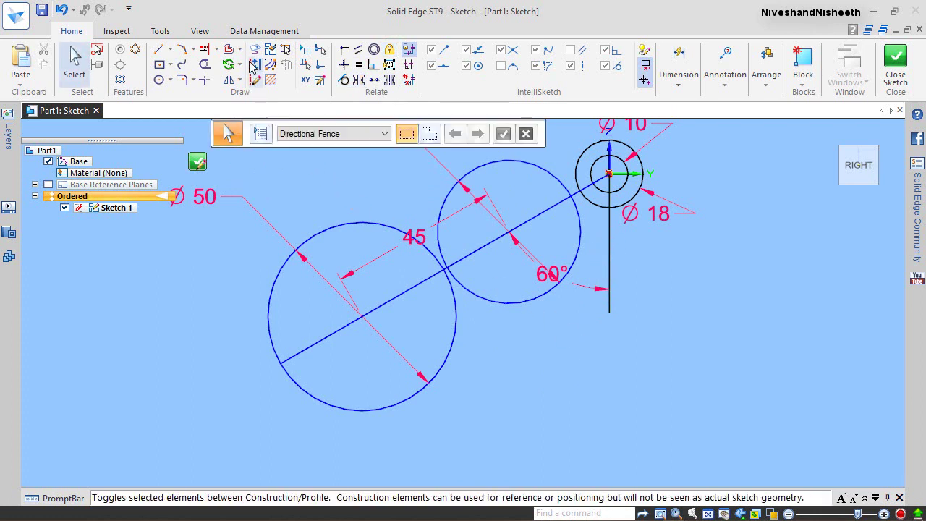
Step: Convert the vertical line and the long slanted line to construction geometry
{"action": "left_click", "coordinate": [255, 65]}
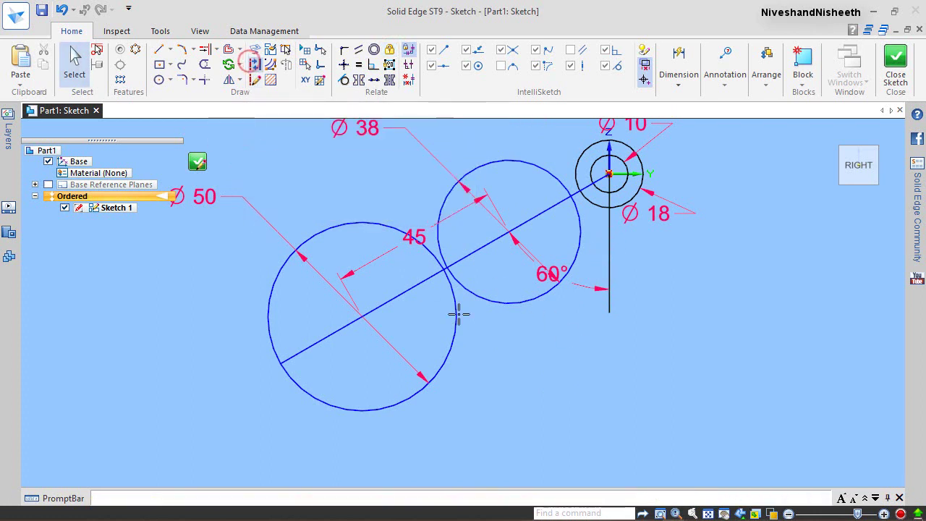
{"action": "left_click", "coordinate": [607, 261]}
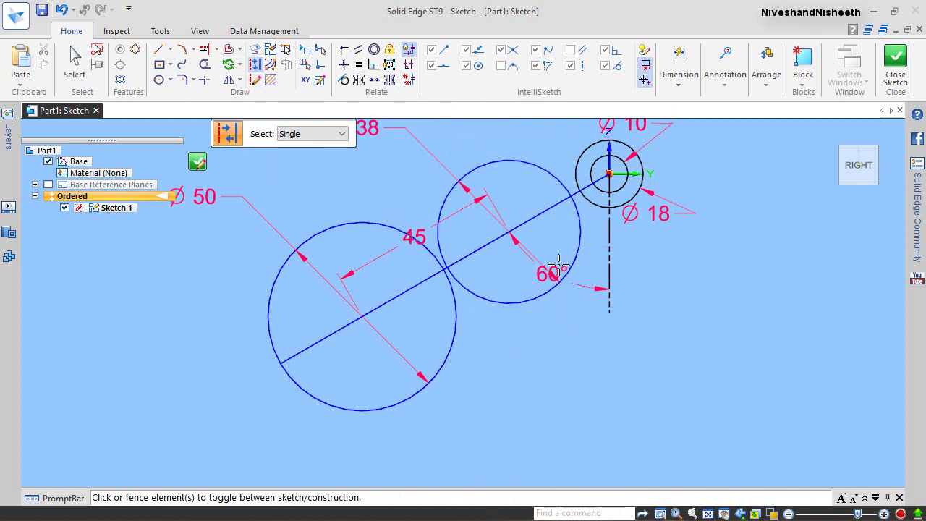
{"action": "left_click", "coordinate": [545, 215]}
{"action": "key", "text": "Escape"}
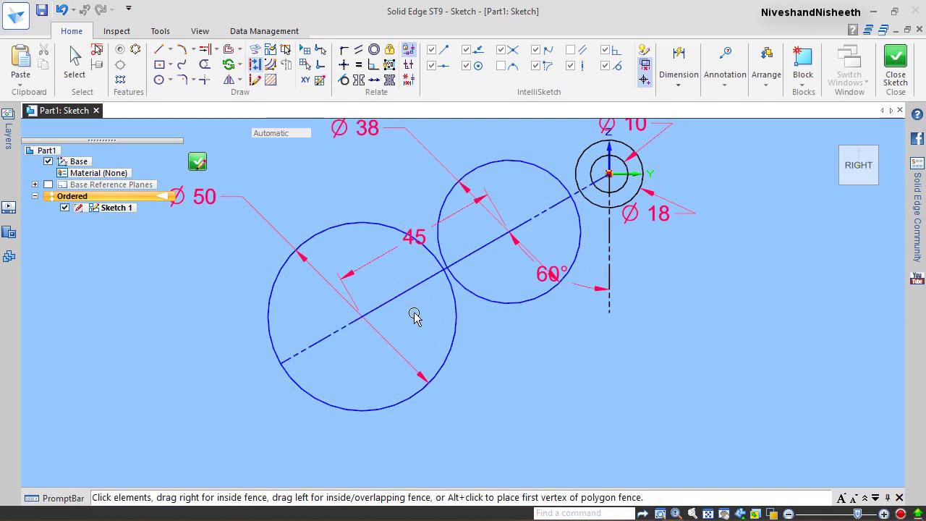
{"action": "left_click", "coordinate": [414, 316]}
{"action": "key", "text": "Escape"}
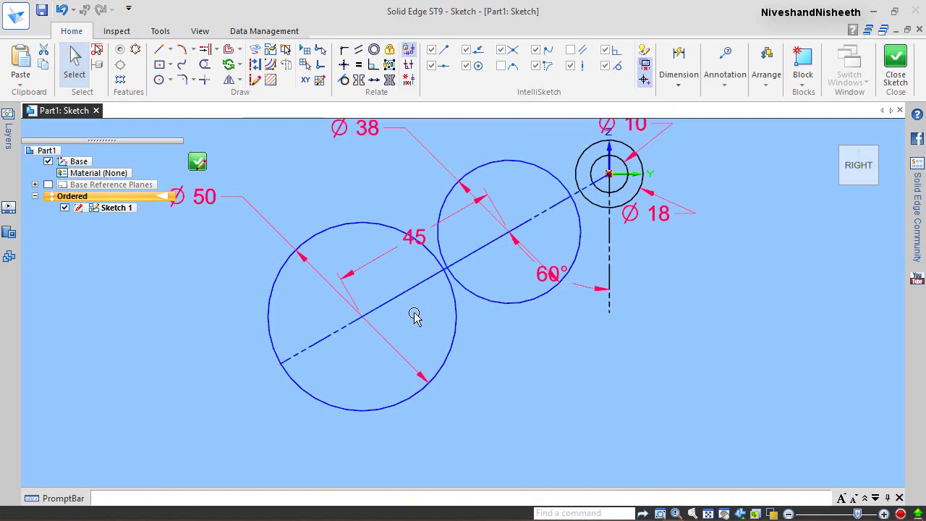
Step: Apply a collinear relation between the long slanted construction line and the 45 mm line
{"action": "scroll", "coordinate": [407, 335], "scroll_direction": "down", "scroll_amount": 3}
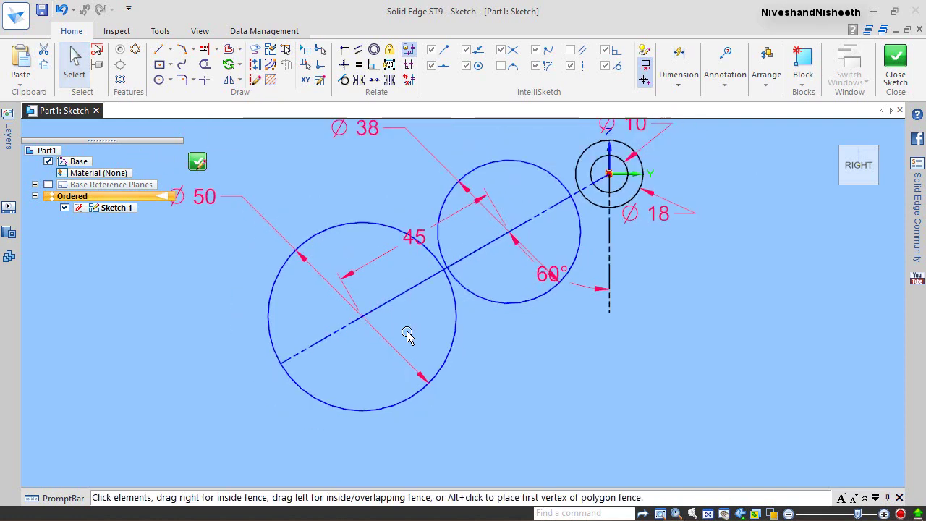
{"action": "scroll", "coordinate": [450, 345], "scroll_direction": "up", "scroll_amount": 1}
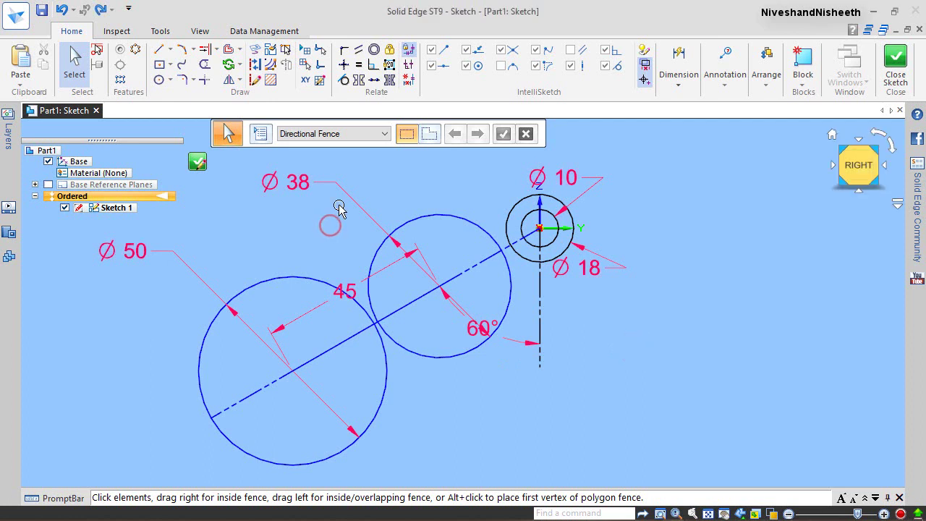
{"action": "left_click", "coordinate": [377, 82]}
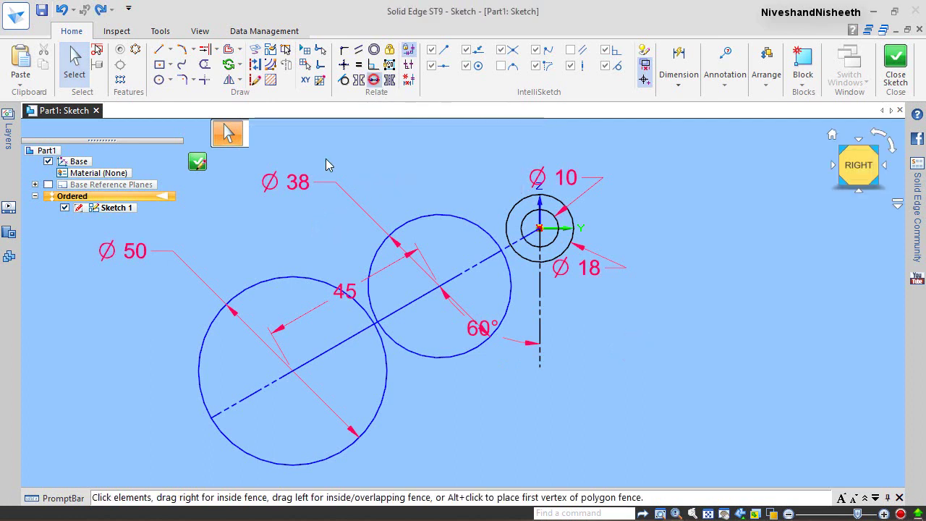
{"action": "left_click", "coordinate": [244, 393]}
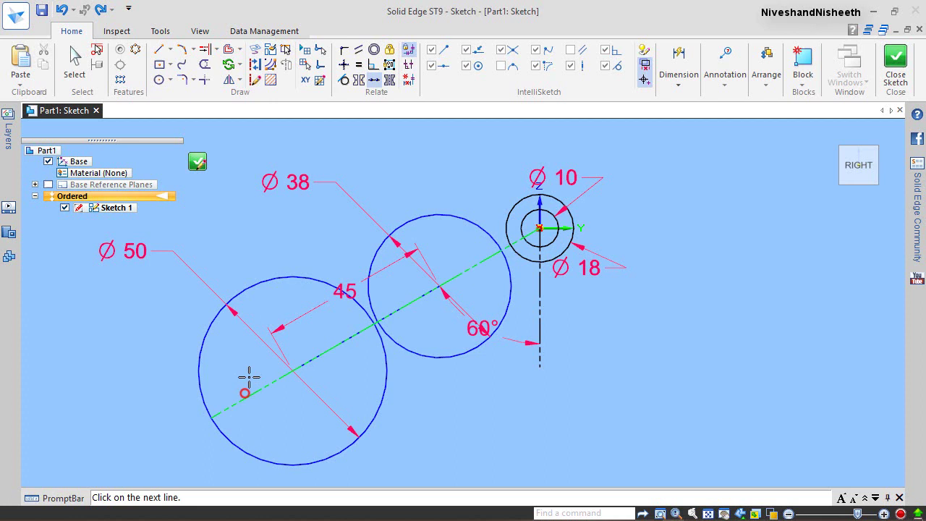
{"action": "left_click", "coordinate": [315, 353]}
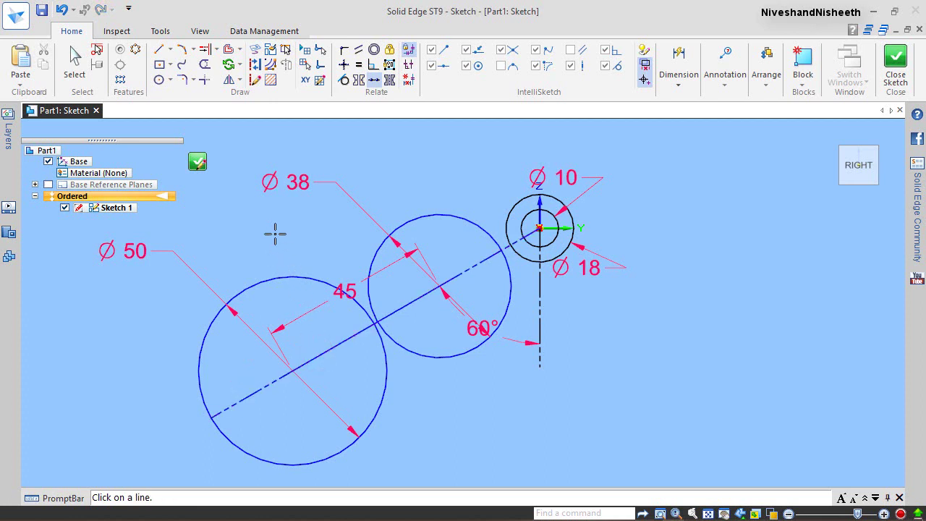
Step: Add a 14 mm vertical distance dimension between the origin and the centre of the 38 mm circle
{"action": "left_click", "coordinate": [75, 65]}
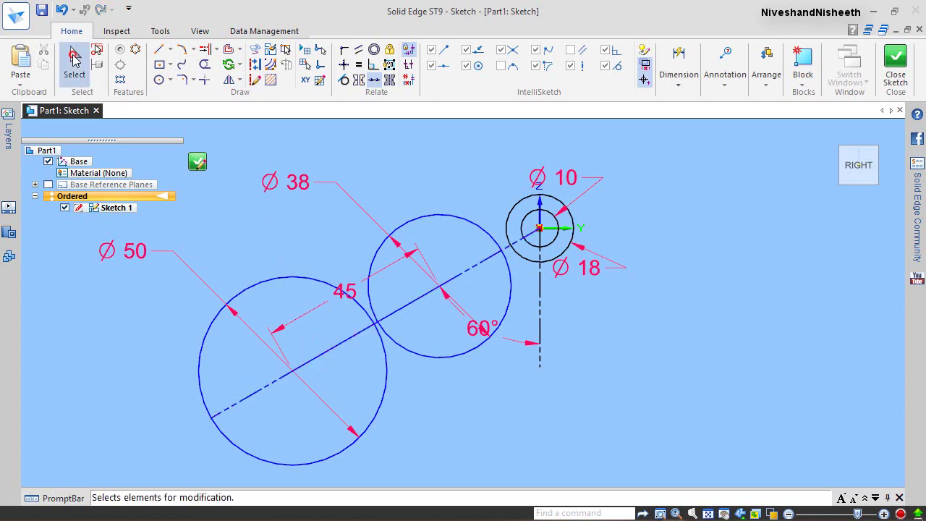
{"action": "left_click", "coordinate": [369, 330]}
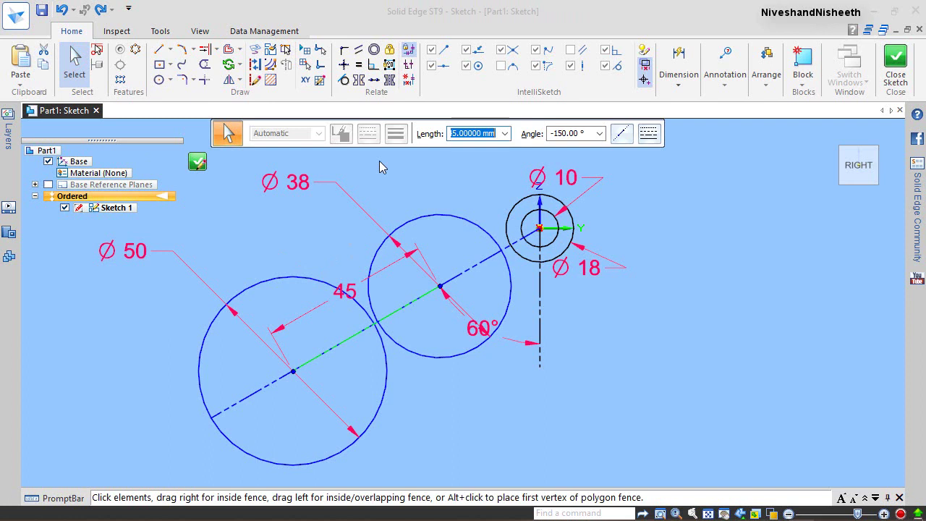
{"action": "left_click", "coordinate": [678, 86]}
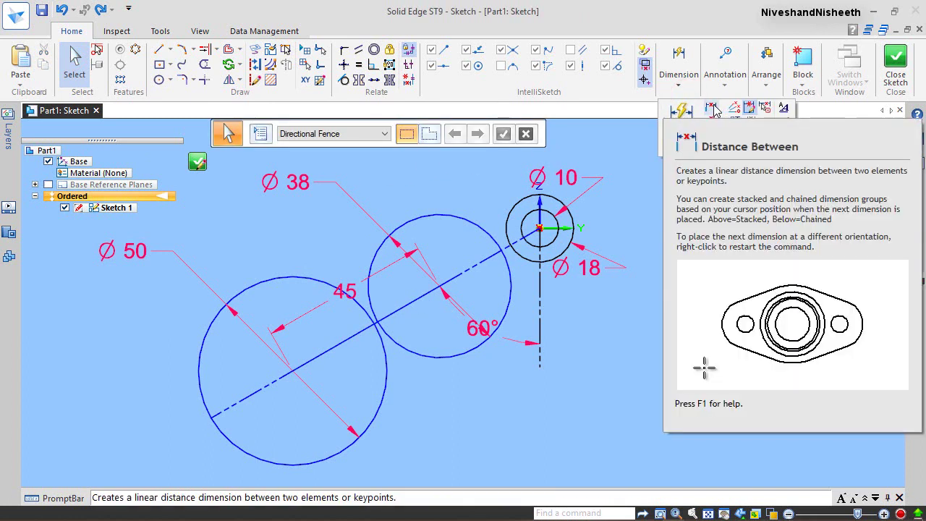
{"action": "left_click", "coordinate": [713, 108]}
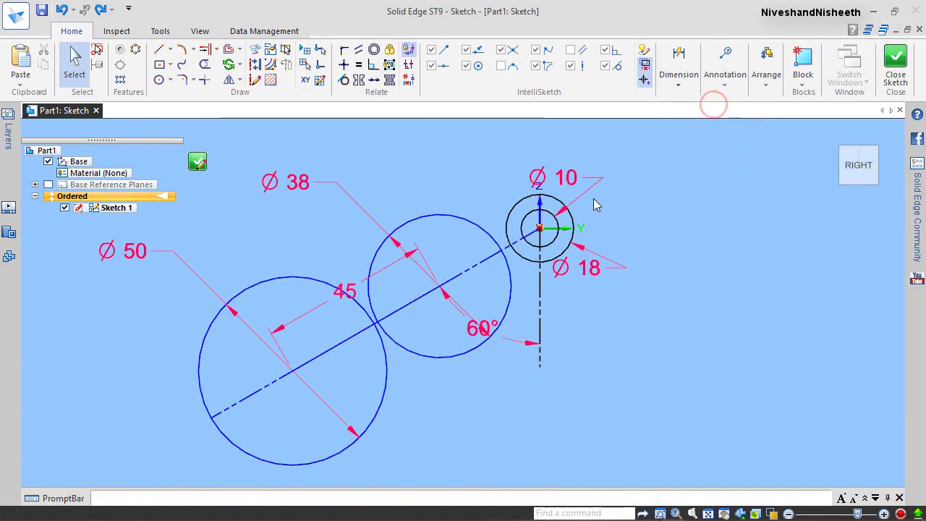
{"action": "left_click", "coordinate": [539, 228]}
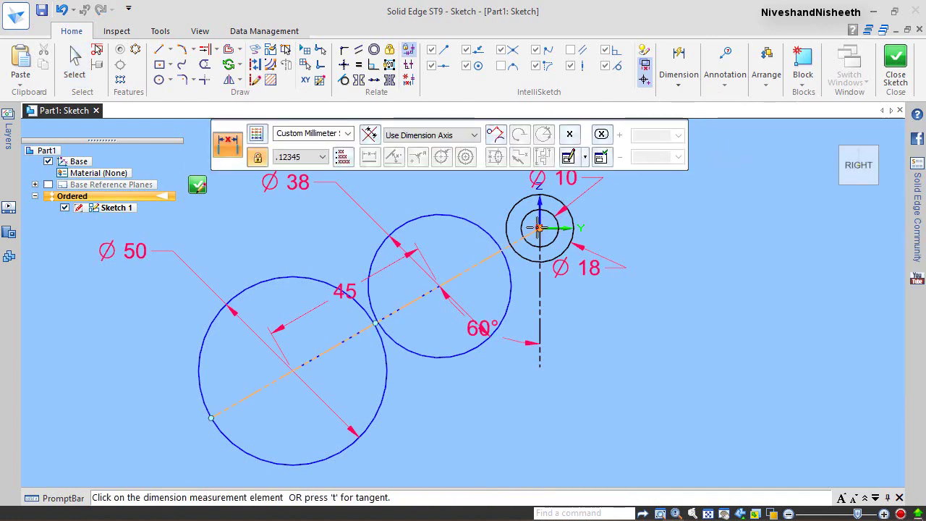
{"action": "left_click", "coordinate": [438, 287]}
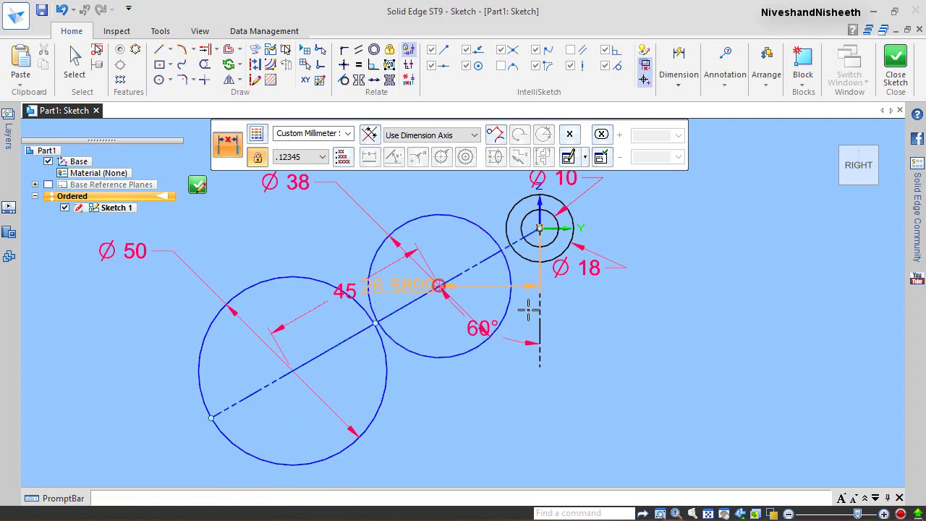
{"action": "left_click", "coordinate": [686, 259]}
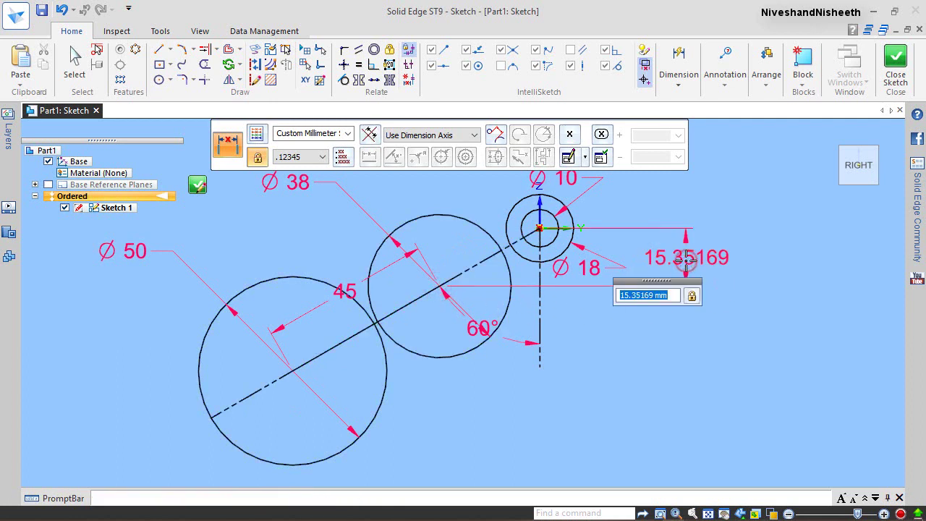
{"action": "type", "text": "14"}
{"action": "key", "text": "Return"}
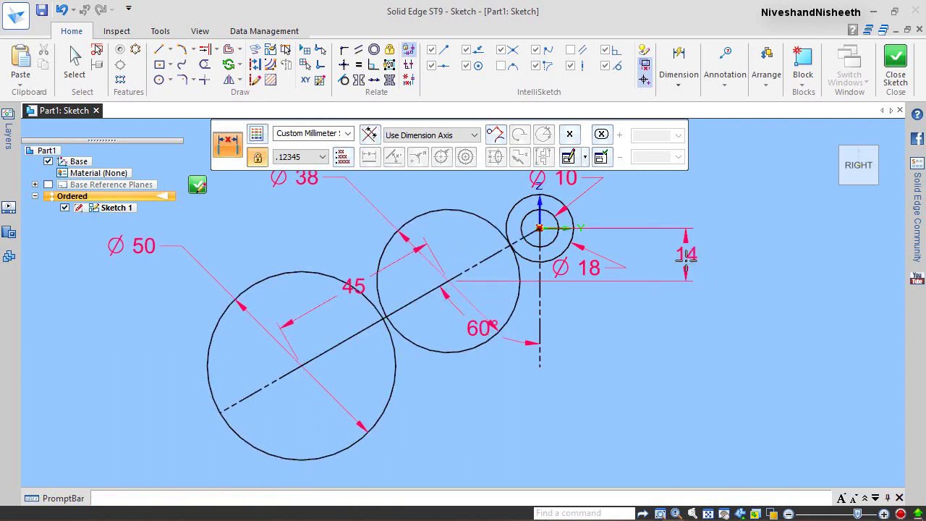
{"action": "left_click", "coordinate": [75, 62]}
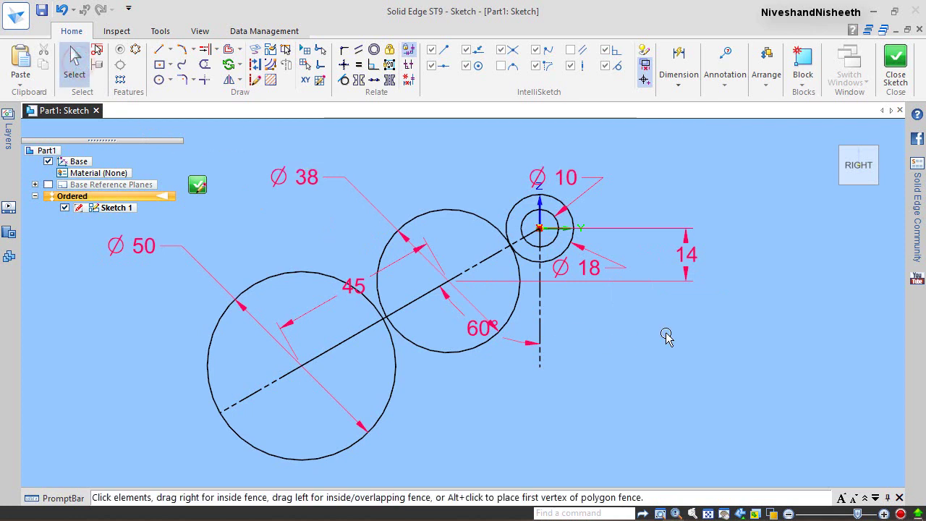
Step: Draw an 18 mm diameter circle concentric with the 38 mm circle
{"action": "left_click", "coordinate": [158, 79]}
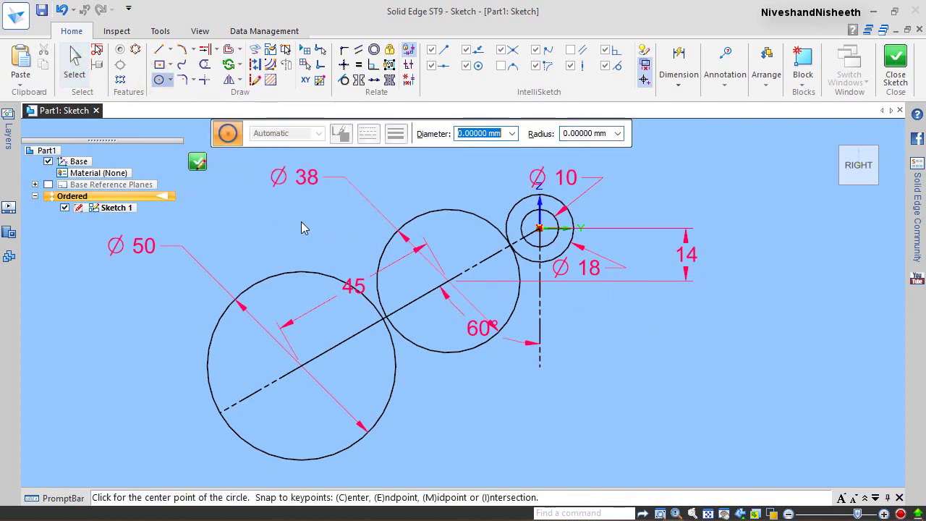
{"action": "type", "text": "18"}
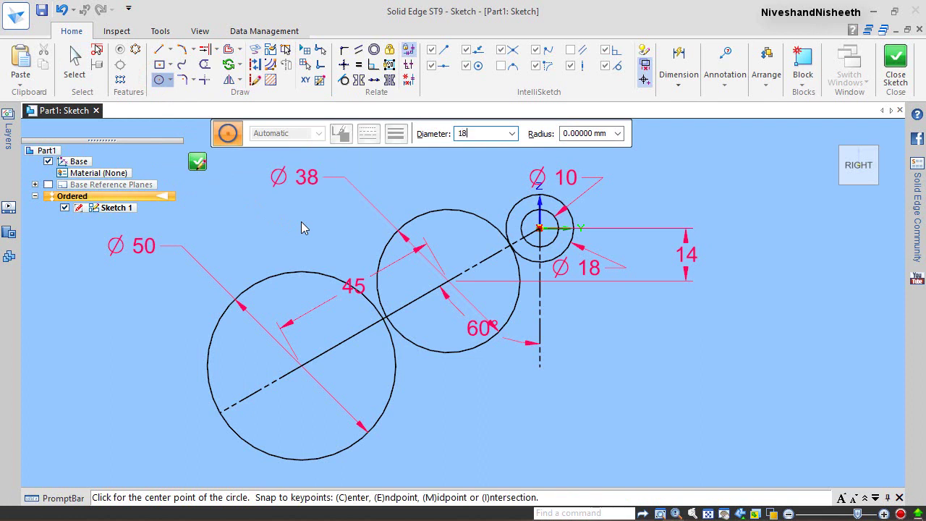
{"action": "key", "text": "Return"}
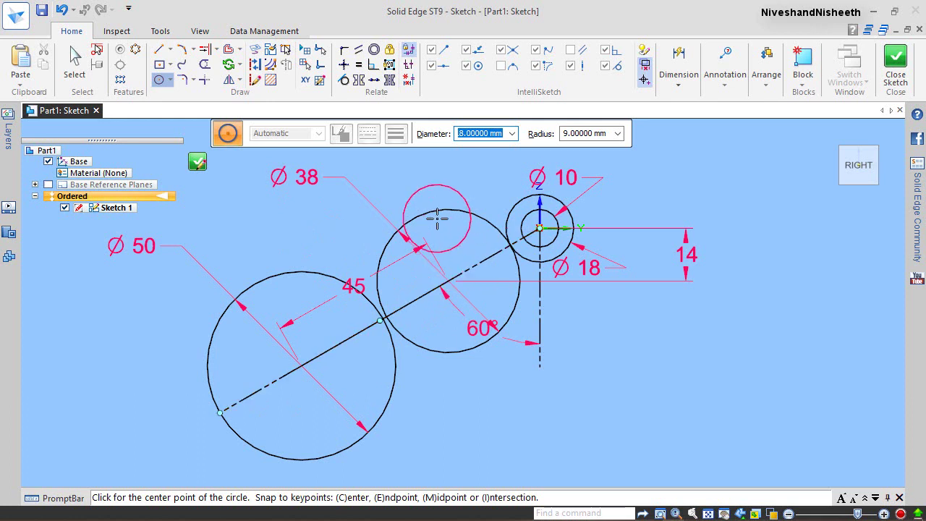
{"action": "left_click", "coordinate": [449, 282]}
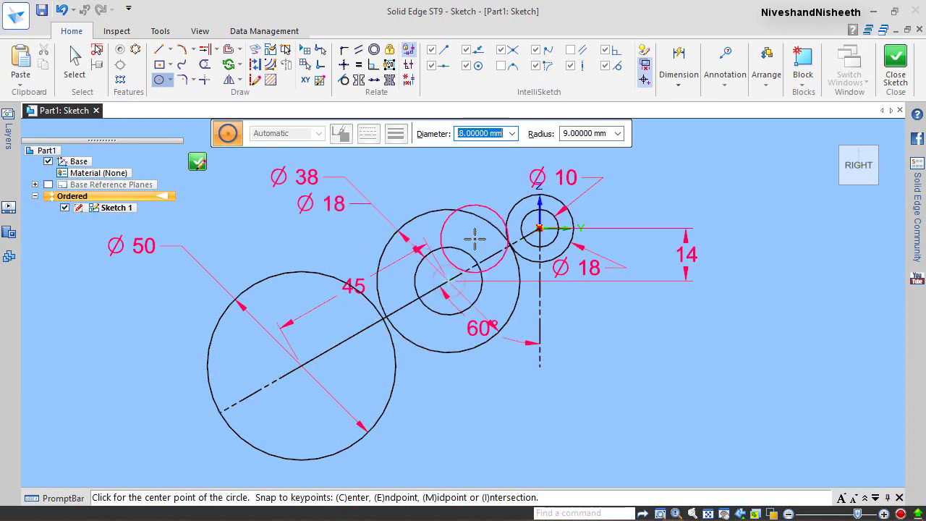
{"action": "right_click", "coordinate": [540, 151]}
Step: Draw two separate slanted lines above and below the construction line, at about 26° and 29°, running from inside the 38 mm circle past the origin circles
{"action": "scroll", "coordinate": [540, 152], "scroll_direction": "up", "scroll_amount": 2}
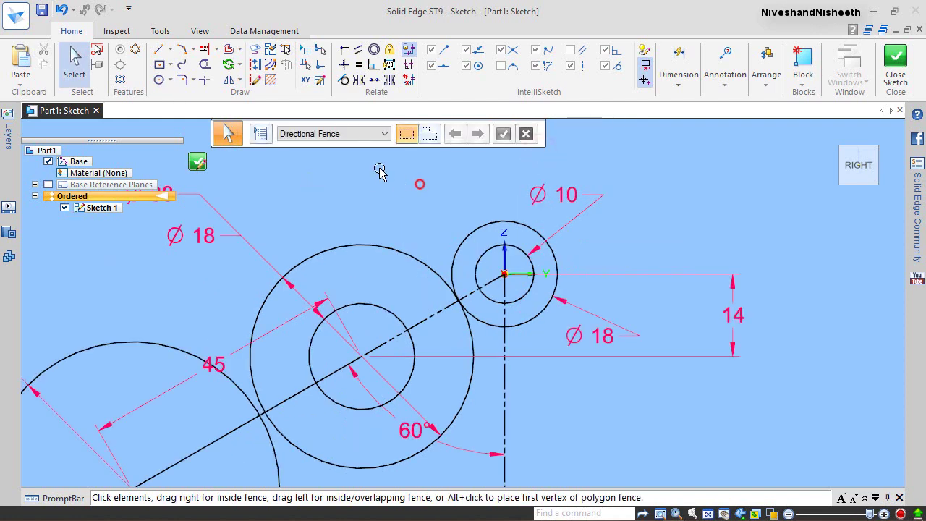
{"action": "left_click", "coordinate": [158, 49]}
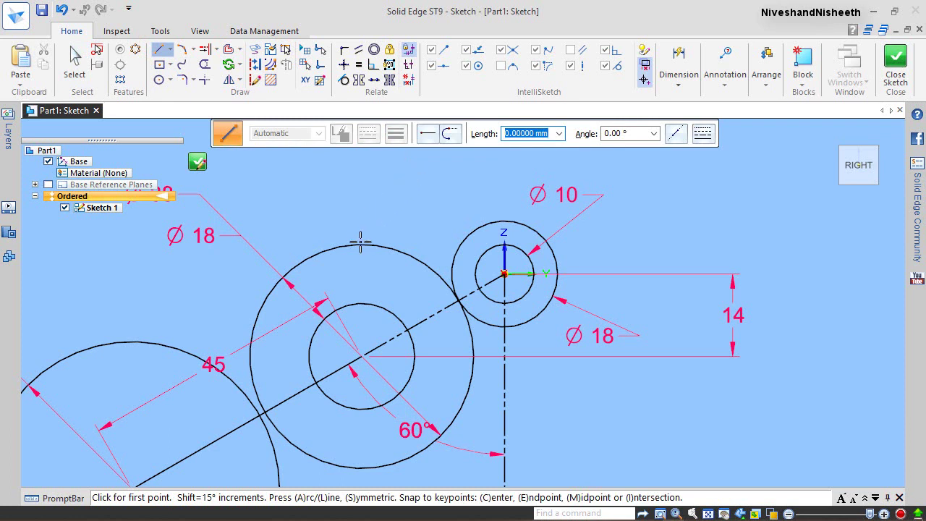
{"action": "left_click", "coordinate": [355, 277]}
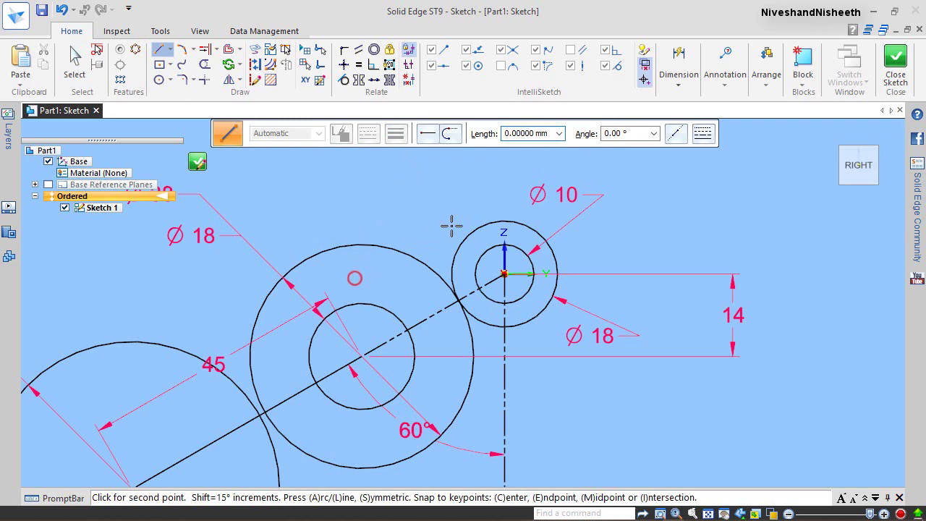
{"action": "left_click", "coordinate": [512, 200]}
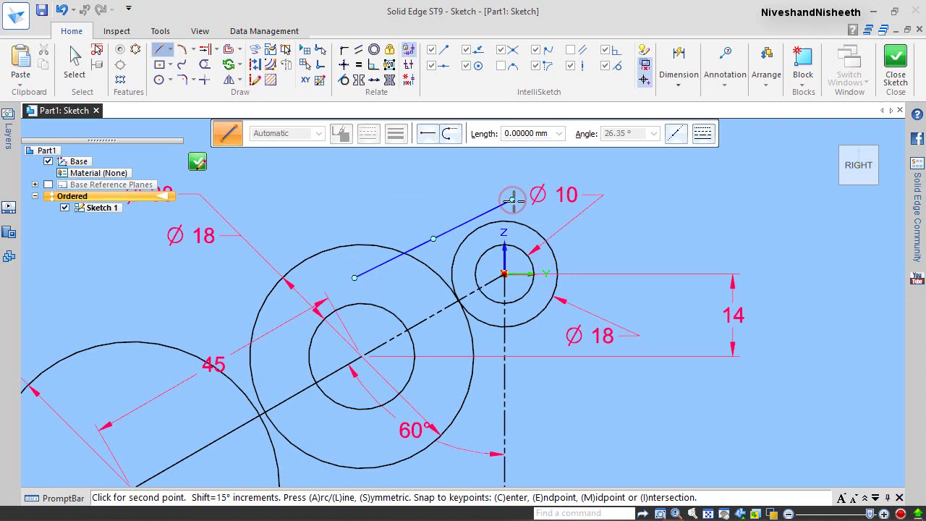
{"action": "right_click", "coordinate": [560, 217]}
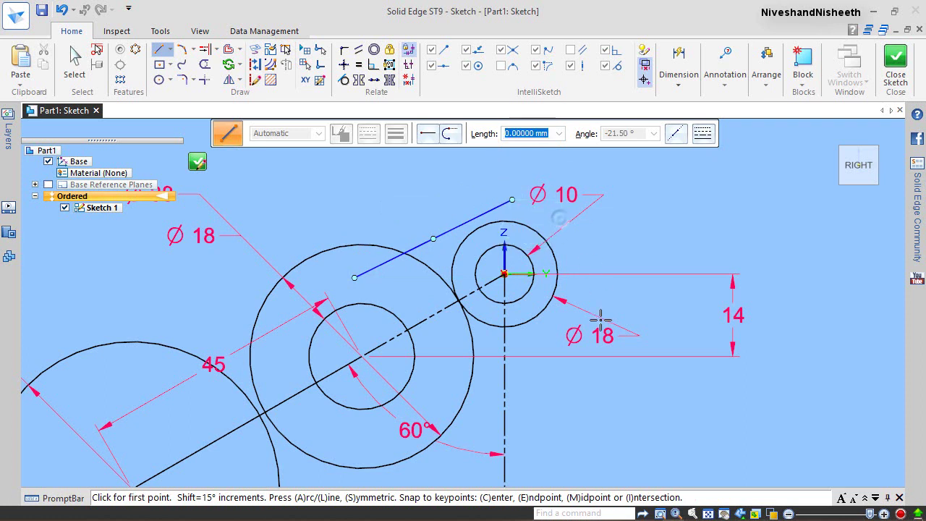
{"action": "left_click", "coordinate": [446, 404]}
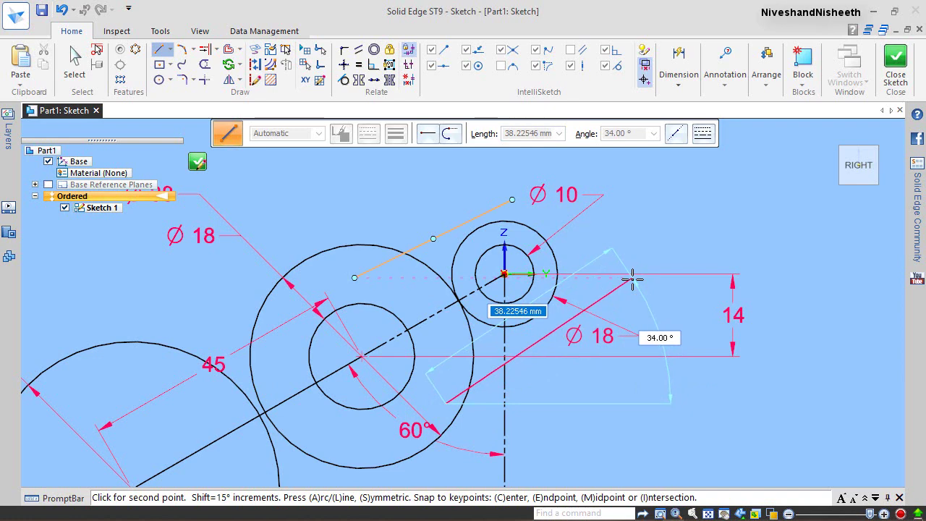
{"action": "left_click", "coordinate": [649, 292]}
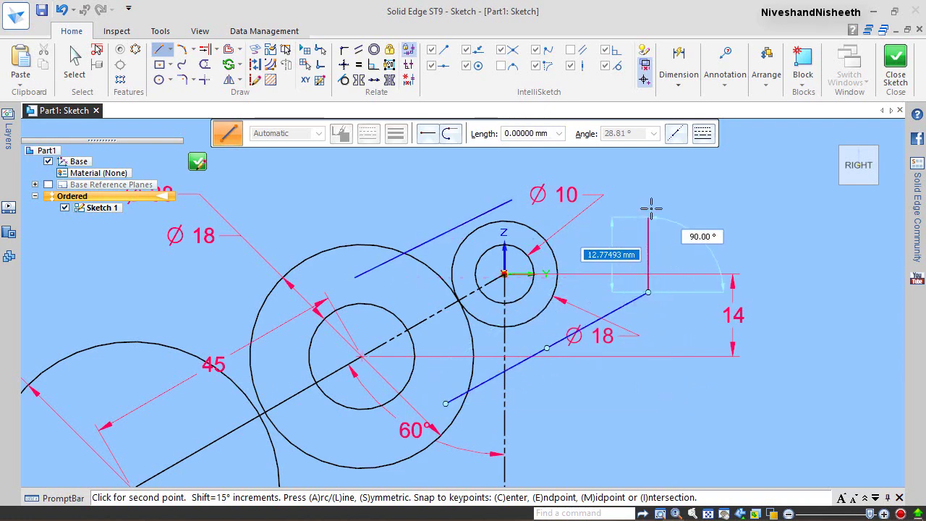
{"action": "right_click", "coordinate": [603, 213]}
{"action": "right_click", "coordinate": [674, 226]}
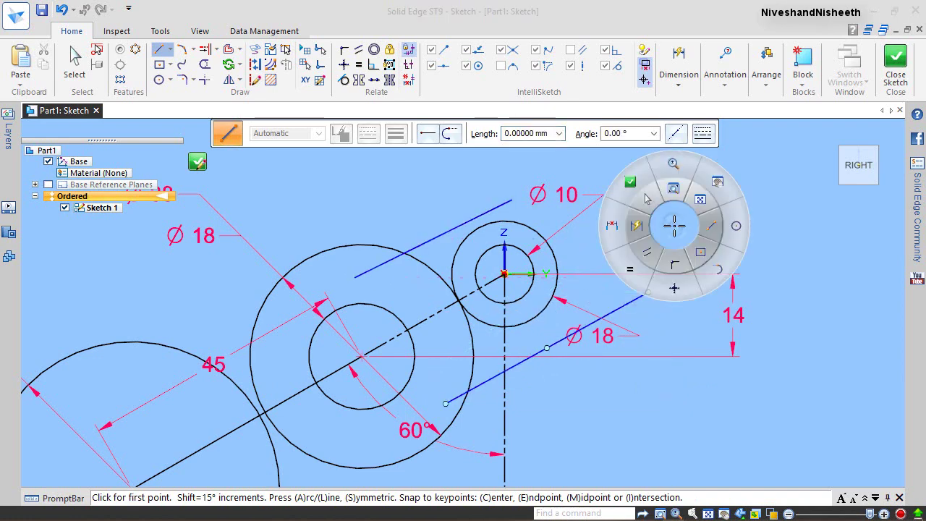
{"action": "left_click", "coordinate": [654, 207]}
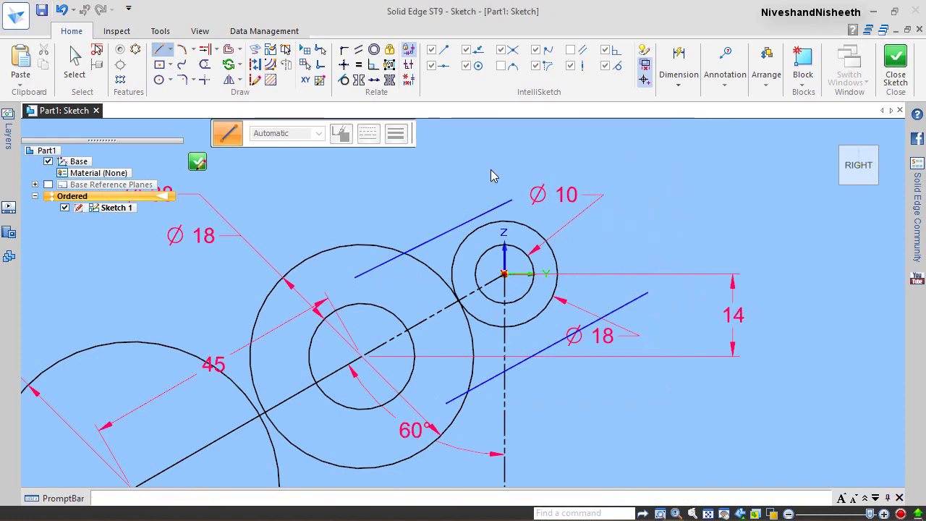
Step: Make the two new slanted lines parallel to each other and to the slanted construction line
{"action": "left_click", "coordinate": [359, 49]}
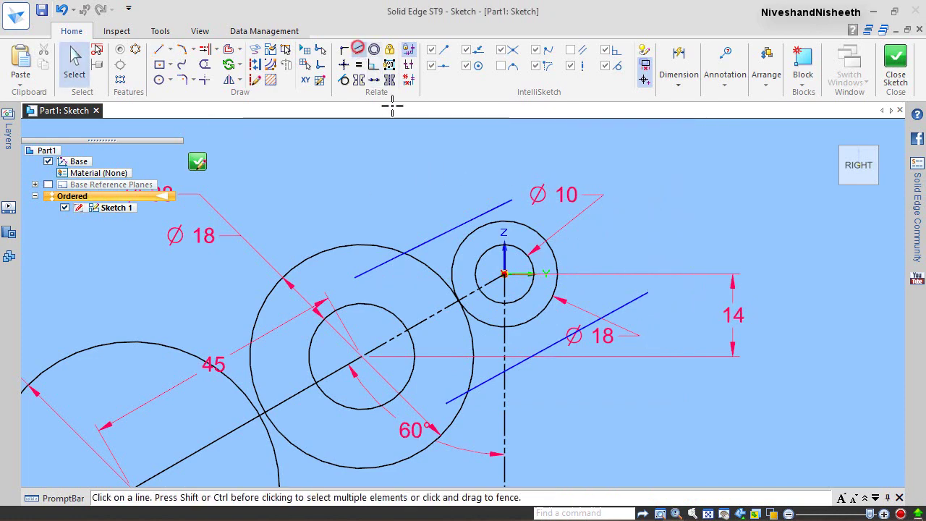
{"action": "left_click", "coordinate": [479, 209]}
{"action": "left_click", "coordinate": [615, 306]}
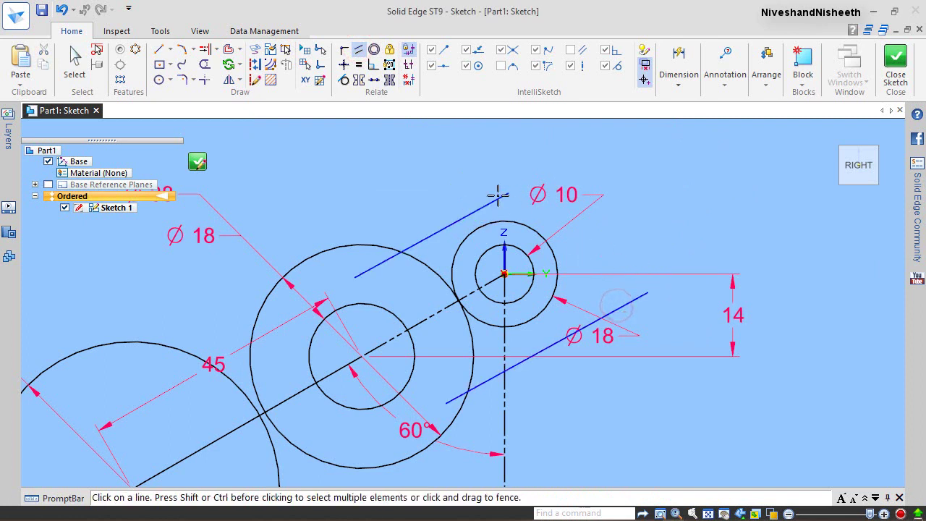
{"action": "left_click", "coordinate": [480, 207]}
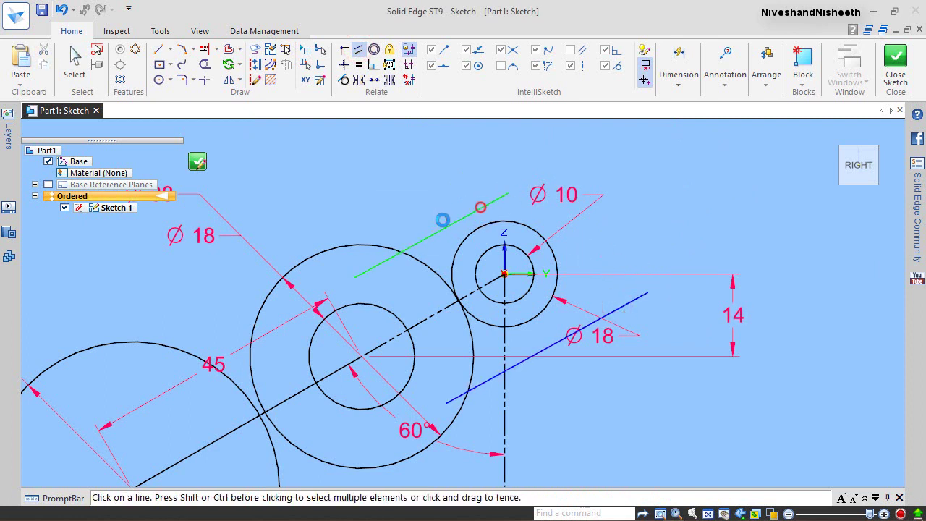
{"action": "left_click", "coordinate": [424, 316]}
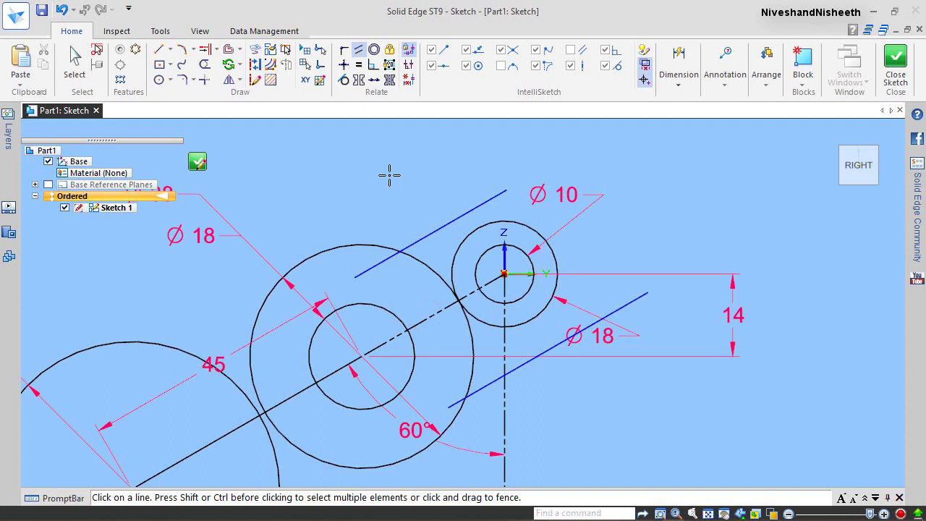
Step: Make both parallel lines tangent to the 18 mm circle at the origin, one on each side
{"action": "left_click", "coordinate": [344, 79]}
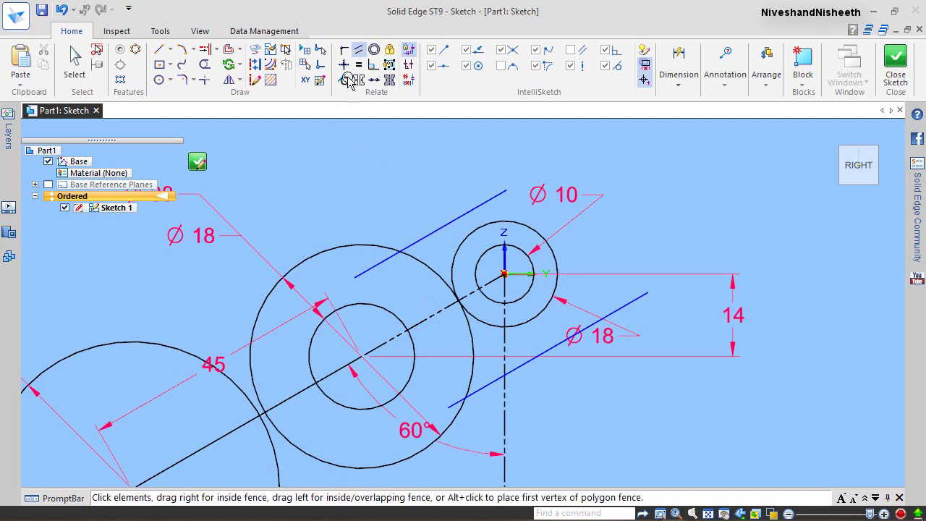
{"action": "left_click", "coordinate": [474, 208]}
{"action": "left_click", "coordinate": [480, 232]}
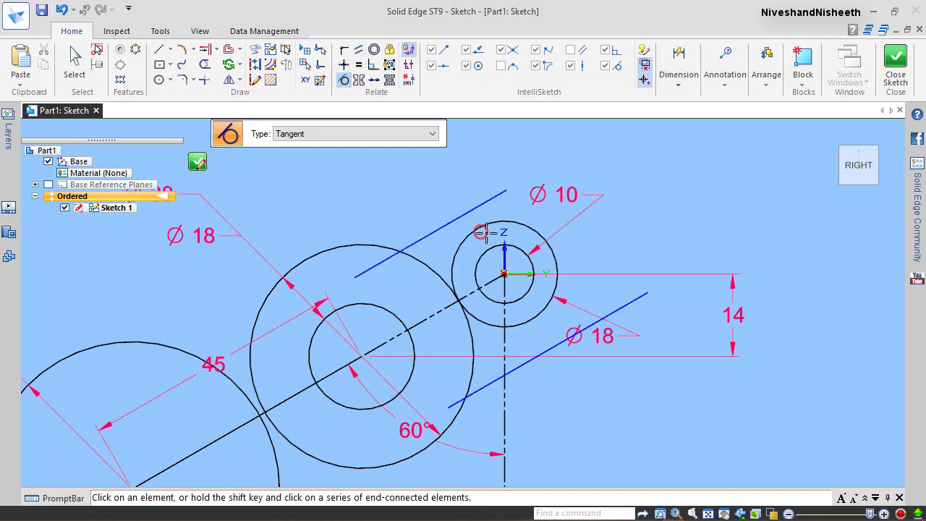
{"action": "left_click", "coordinate": [559, 341]}
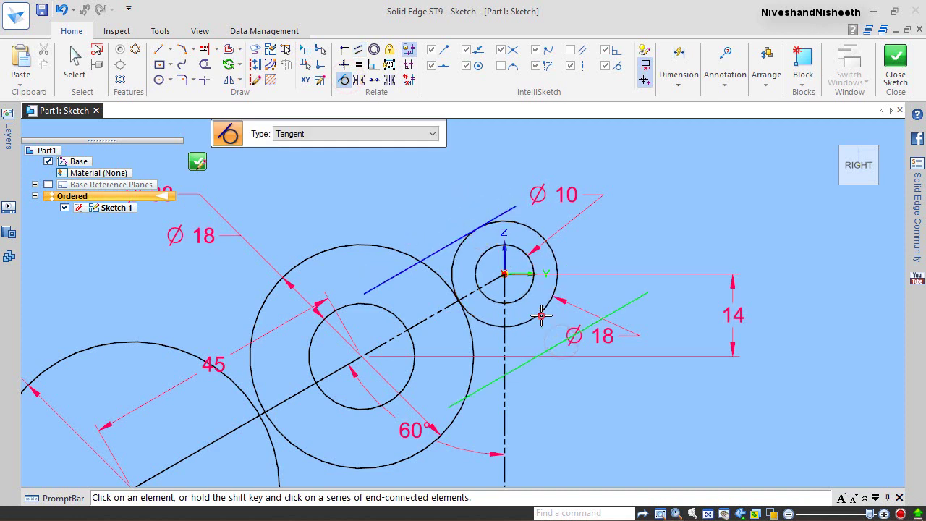
{"action": "left_click", "coordinate": [541, 316]}
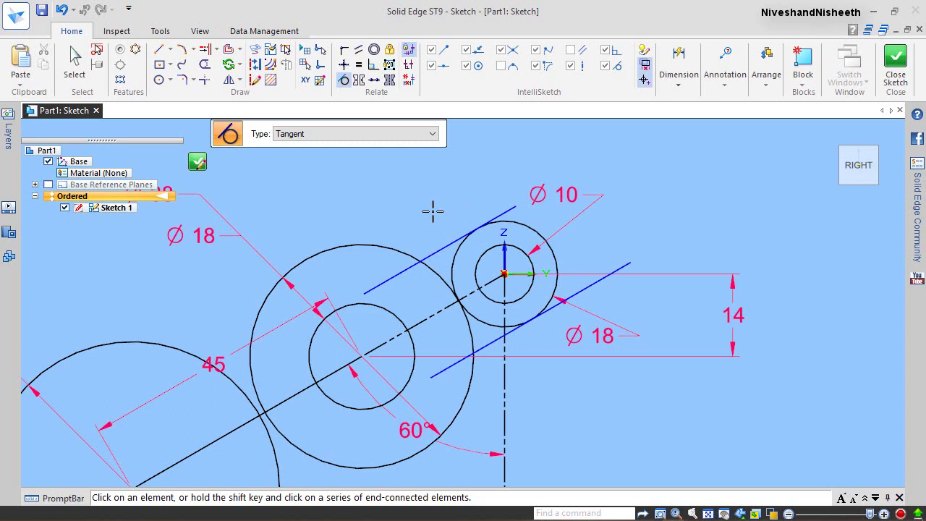
{"action": "right_click", "coordinate": [403, 229]}
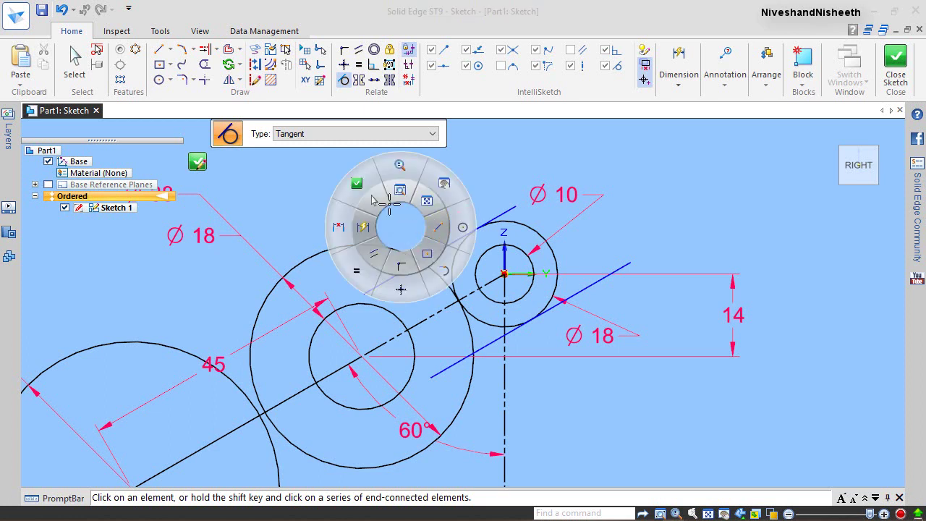
{"action": "left_click", "coordinate": [384, 205]}
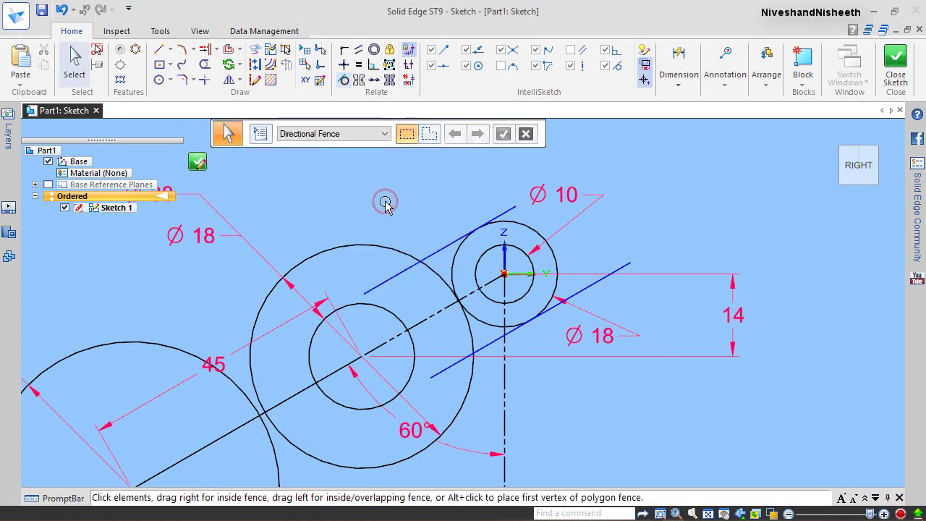
Step: Extend the two tangent lines to the 18 mm circle inside the 38 mm circle
{"action": "left_click", "coordinate": [205, 50]}
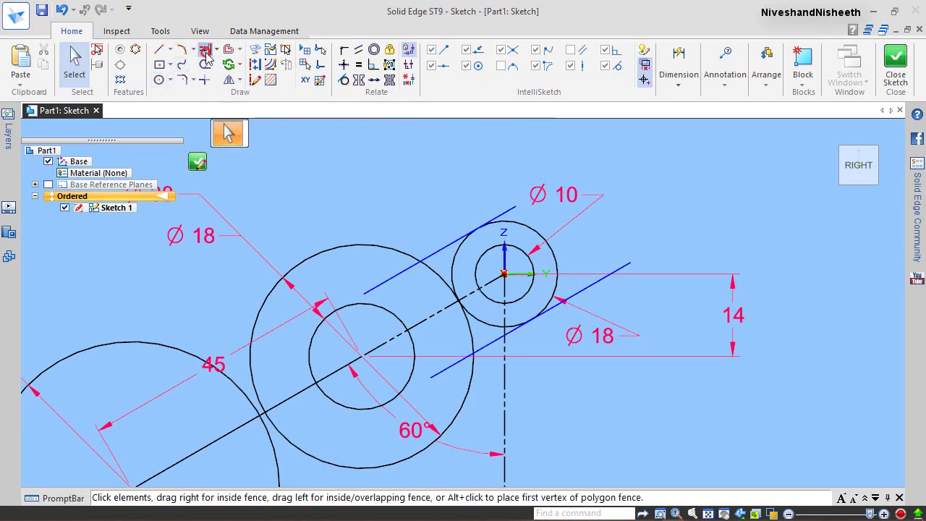
{"action": "left_click", "coordinate": [393, 275]}
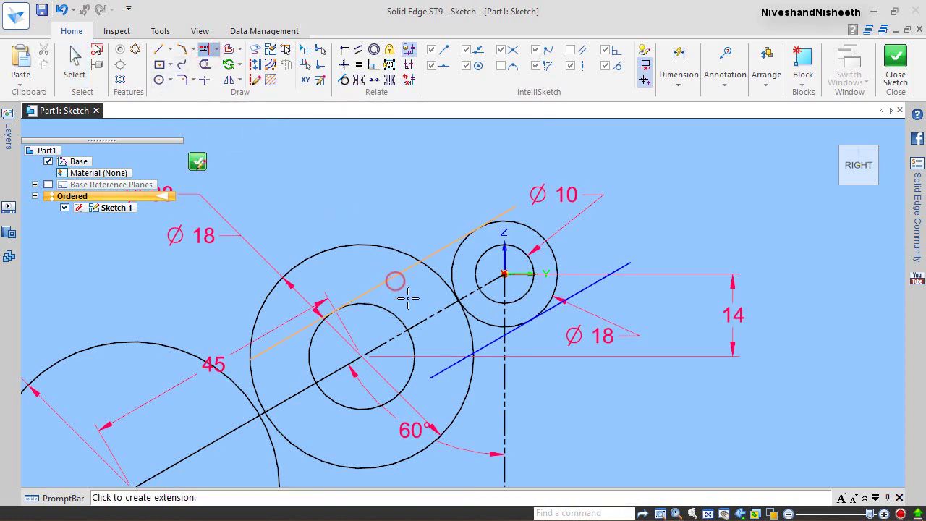
{"action": "left_click", "coordinate": [457, 368]}
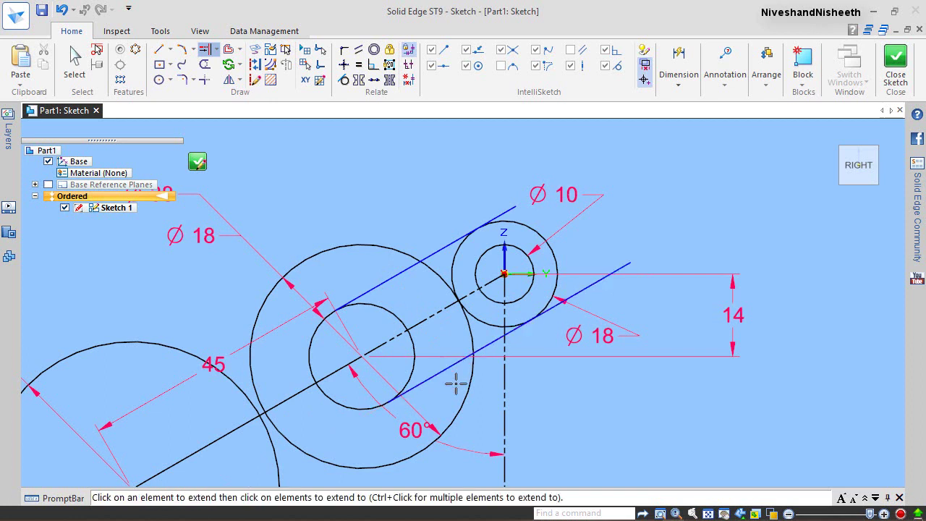
Step: Trim the overhanging ends of the tangent lines and the inner arcs of both 18 mm circles to leave a slot-shaped outline
{"action": "left_click", "coordinate": [205, 64]}
{"action": "mouse_move", "coordinate": [507, 207]}
{"action": "left_mouse_down"}
{"action": "mouse_move", "coordinate": [615, 228]}
{"action": "mouse_move", "coordinate": [645, 253]}
{"action": "mouse_move", "coordinate": [631, 268]}
{"action": "mouse_move", "coordinate": [647, 247]}
{"action": "left_mouse_up"}
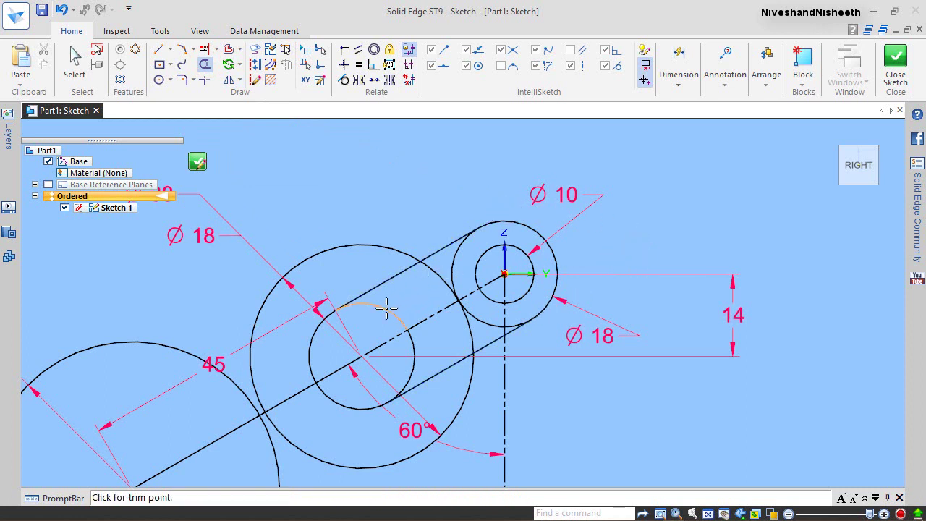
{"action": "mouse_move", "coordinate": [384, 306]}
{"action": "left_mouse_down"}
{"action": "mouse_move", "coordinate": [434, 331]}
{"action": "mouse_move", "coordinate": [419, 337]}
{"action": "mouse_move", "coordinate": [405, 313]}
{"action": "left_mouse_up"}
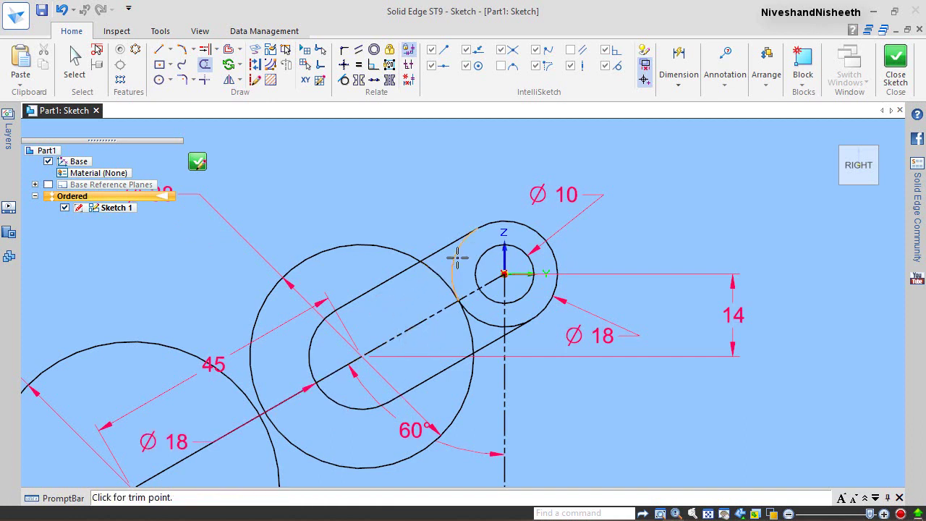
{"action": "left_click_drag", "start_coordinate": [400, 255], "coordinate": [457, 259]}
{"action": "left_click_drag", "start_coordinate": [483, 320], "coordinate": [427, 294]}
{"action": "scroll", "coordinate": [517, 315], "scroll_direction": "up", "scroll_amount": 3}
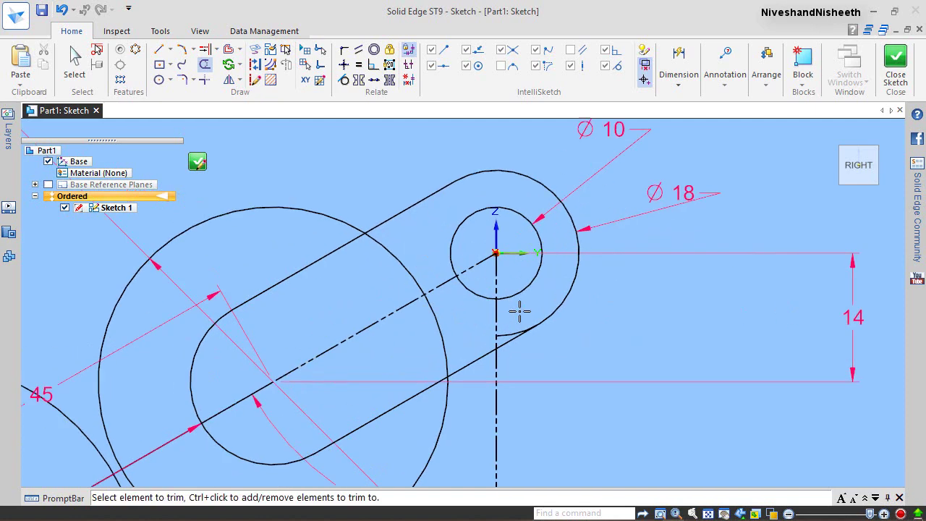
{"action": "left_click_drag", "start_coordinate": [504, 337], "coordinate": [547, 287]}
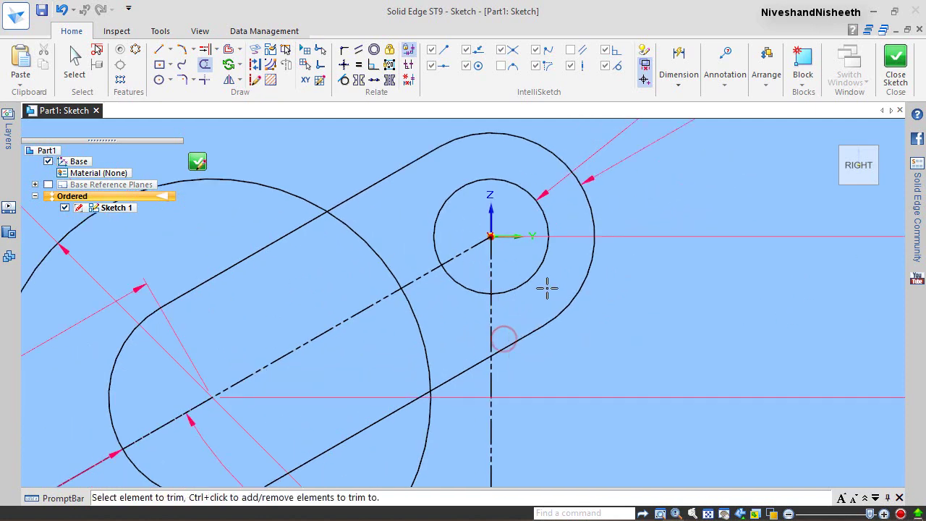
{"action": "scroll", "coordinate": [572, 244], "scroll_direction": "up", "scroll_amount": 2}
{"action": "scroll", "coordinate": [573, 244], "scroll_direction": "down", "scroll_amount": 3}
{"action": "scroll", "coordinate": [572, 243], "scroll_direction": "down", "scroll_amount": 4}
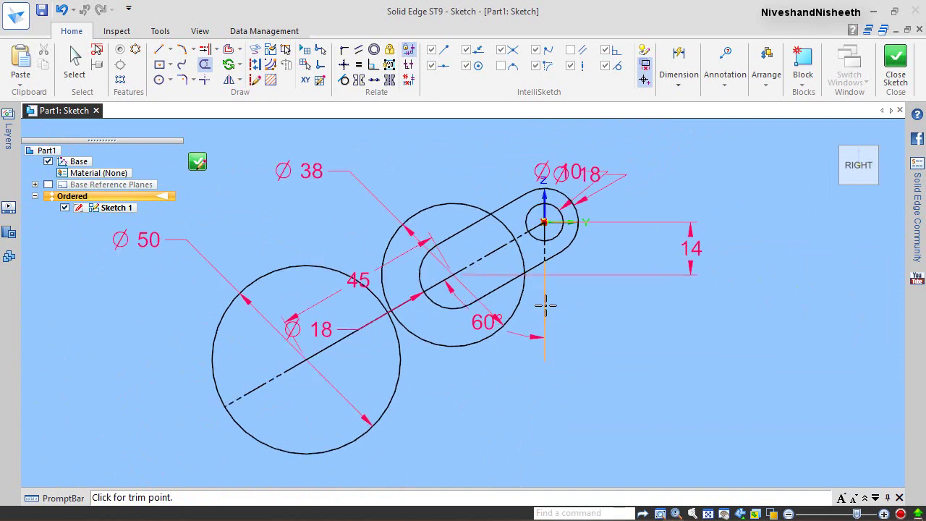
Step: Reposition the 10 mm and 18 mm diameter dimensions at the origin, one above and one below the slot outline, to separate their overlapping texts
{"action": "left_click", "coordinate": [72, 62]}
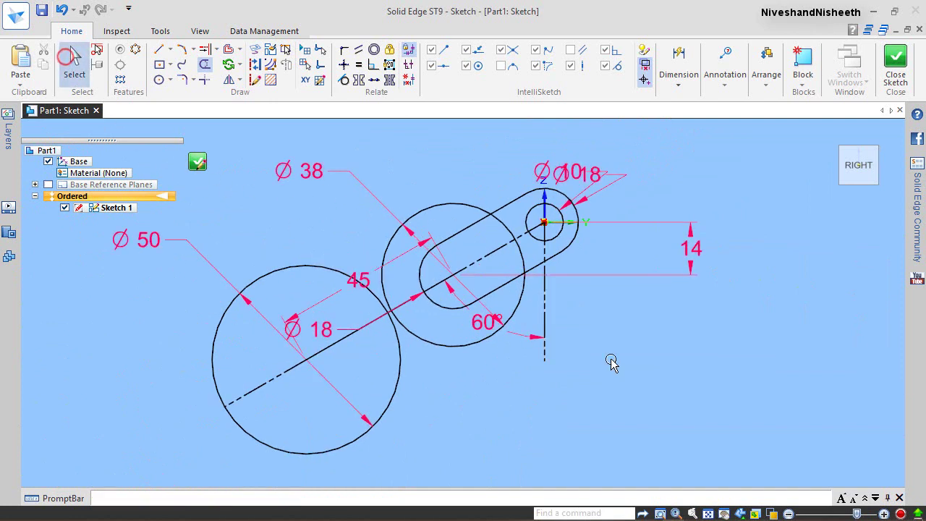
{"action": "left_click", "coordinate": [740, 400]}
{"action": "left_click", "coordinate": [570, 175]}
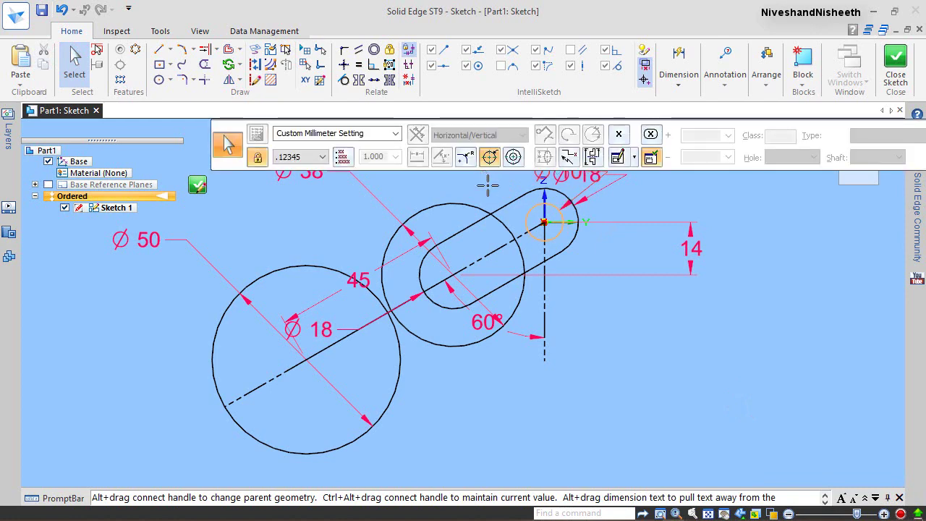
{"action": "left_click", "coordinate": [676, 386]}
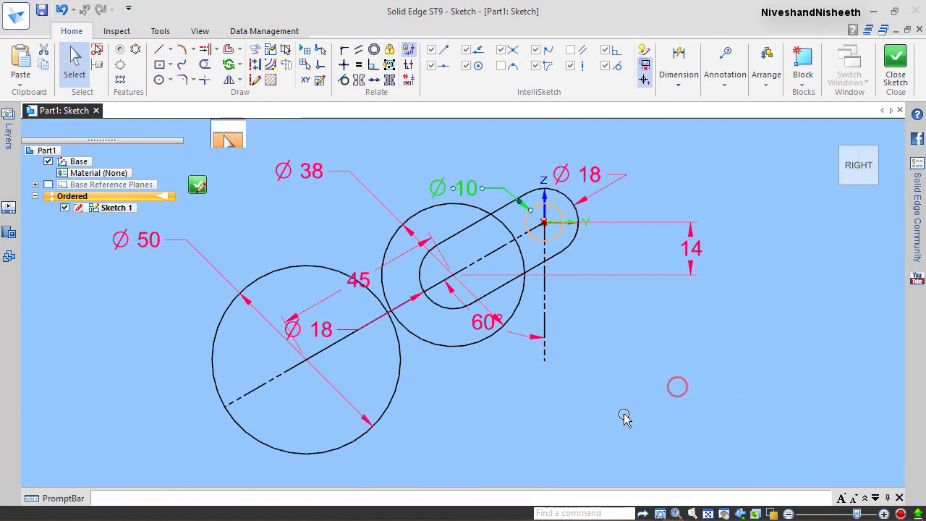
{"action": "scroll", "coordinate": [620, 418], "scroll_direction": "down", "scroll_amount": 2}
{"action": "scroll", "coordinate": [599, 282], "scroll_direction": "up", "scroll_amount": 1}
{"action": "scroll", "coordinate": [599, 282], "scroll_direction": "up", "scroll_amount": 2}
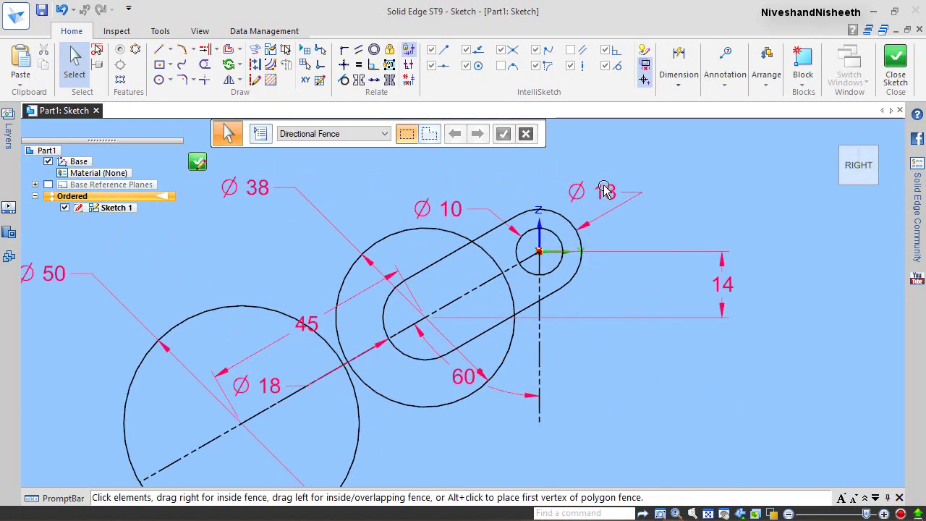
{"action": "left_click", "coordinate": [624, 282]}
{"action": "left_click_drag", "start_coordinate": [622, 295], "coordinate": [626, 290]}
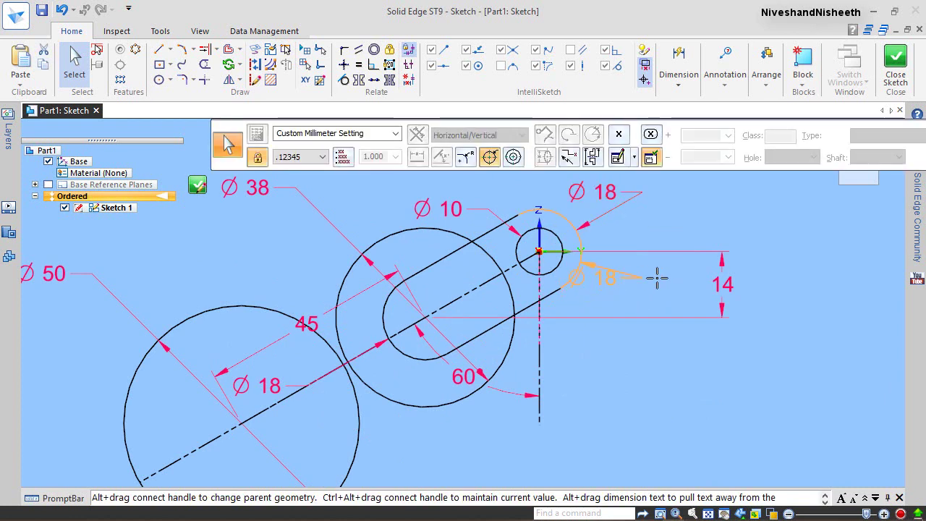
{"action": "left_click", "coordinate": [686, 374]}
{"action": "scroll", "coordinate": [506, 241], "scroll_direction": "down", "scroll_amount": 3}
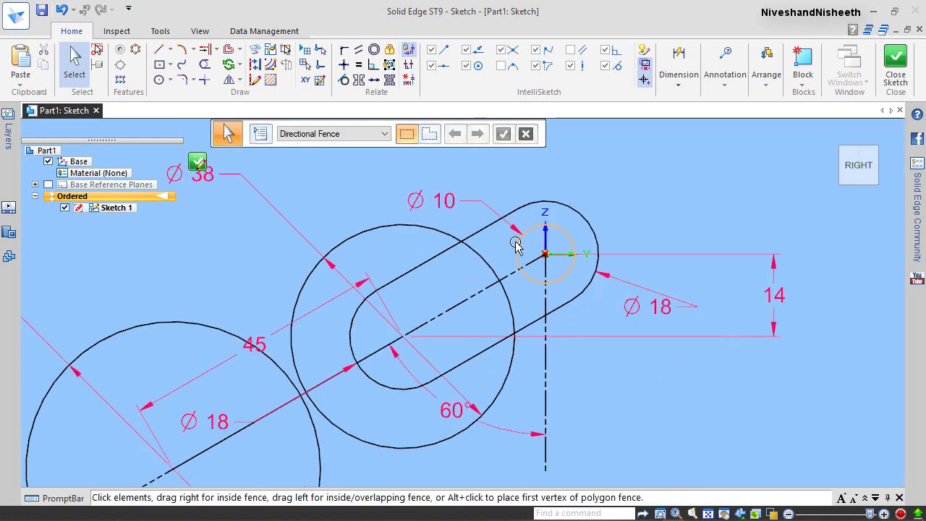
{"action": "scroll", "coordinate": [528, 309], "scroll_direction": "up", "scroll_amount": 1}
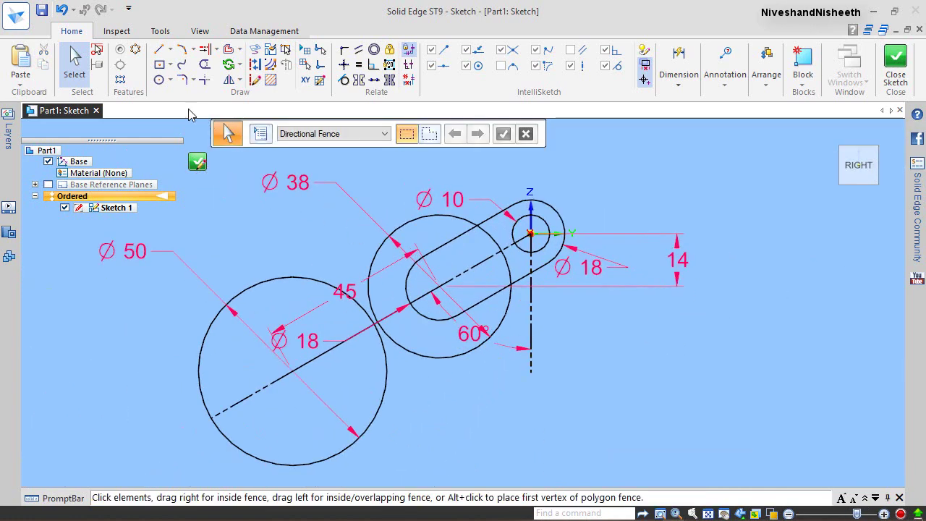
Step: Start saving the part and create a folder named Field Glass Fun inside the subfolder of Solid Edge ST9
{"action": "left_click", "coordinate": [42, 12]}
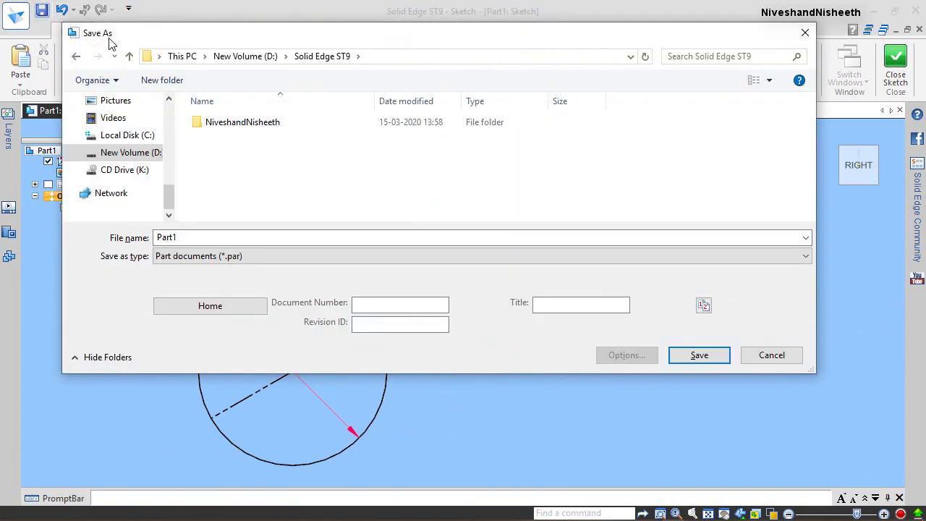
{"action": "left_click_drag", "start_coordinate": [110, 44], "coordinate": [196, 110]}
{"action": "left_click", "coordinate": [334, 190]}
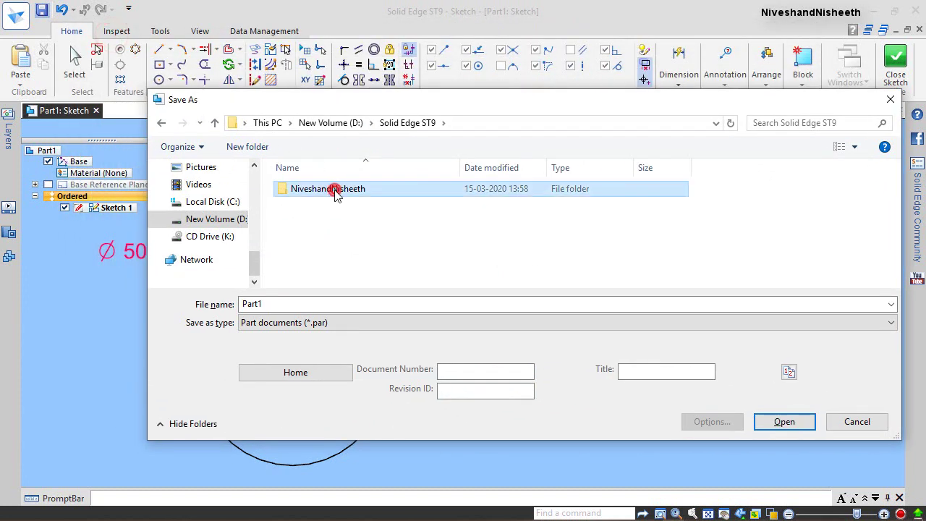
{"action": "double_click", "coordinate": [335, 192]}
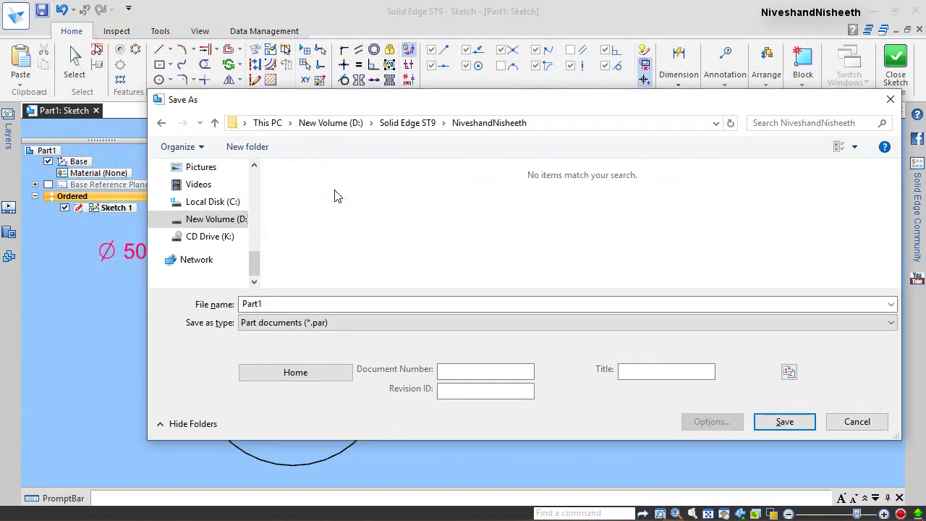
{"action": "left_click", "coordinate": [247, 146]}
{"action": "type", "text": "Field Glass Fun"}
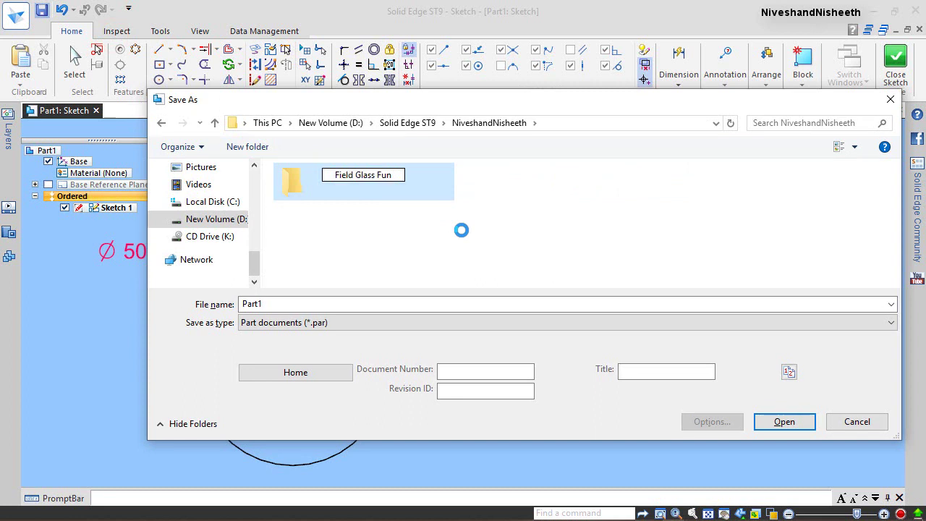
{"action": "key", "text": "ctrl+a"}
{"action": "key", "text": "ctrl+c"}
{"action": "left_click", "coordinate": [461, 230]}
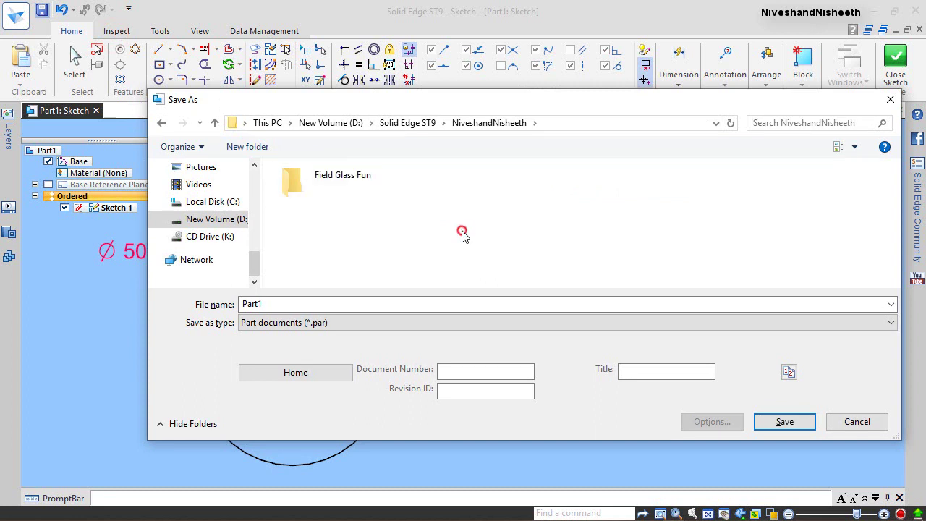
Step: Save the part in the Field Glass Fun folder under the name Field Glass Fun
{"action": "double_click", "coordinate": [340, 172]}
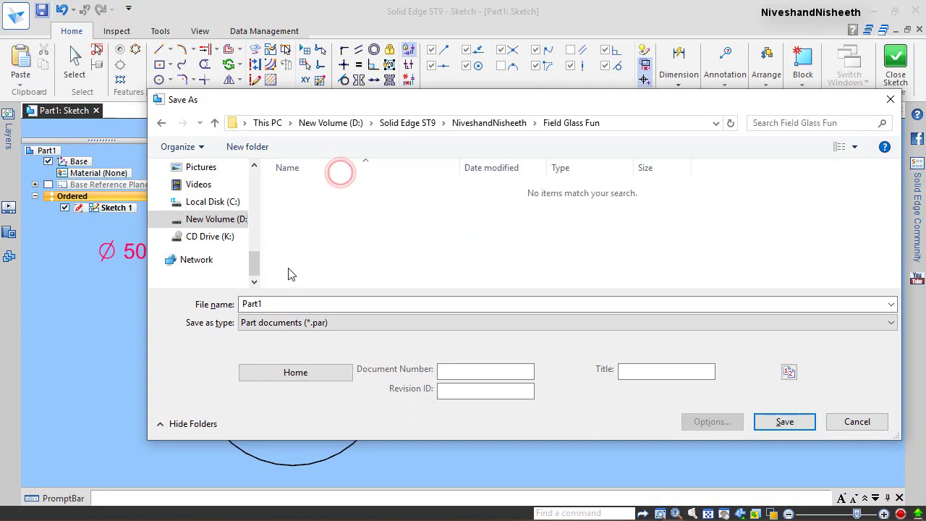
{"action": "double_click", "coordinate": [270, 304]}
{"action": "key", "text": "ctrl+v"}
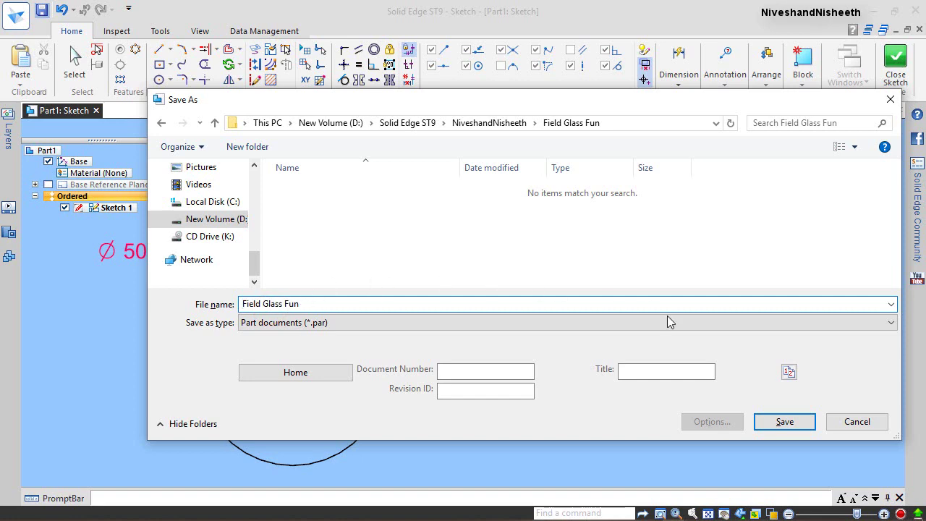
{"action": "left_click", "coordinate": [787, 421]}
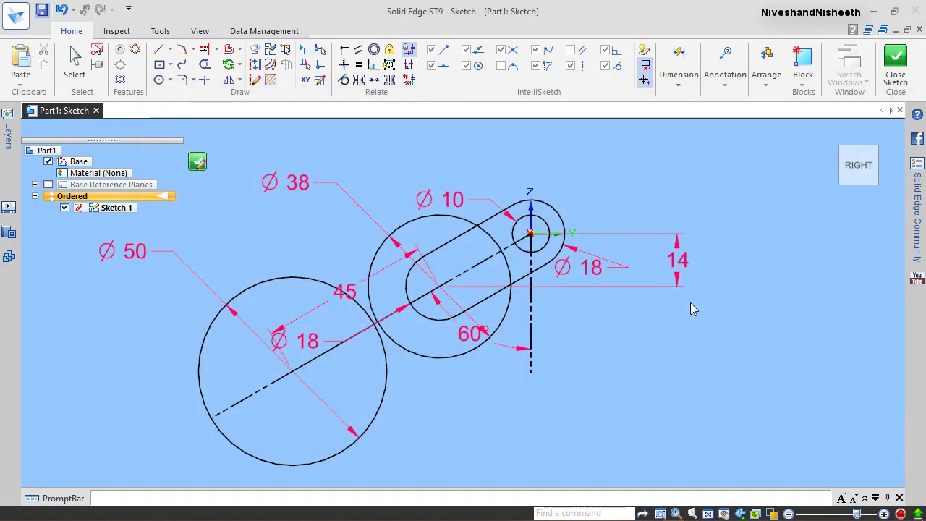
Step: Draw two arcs joining the 50 mm and 38 mm circles: an outward-bulging upper one of about 102 mm radius and an inward-curving lower one
{"action": "left_click", "coordinate": [182, 47]}
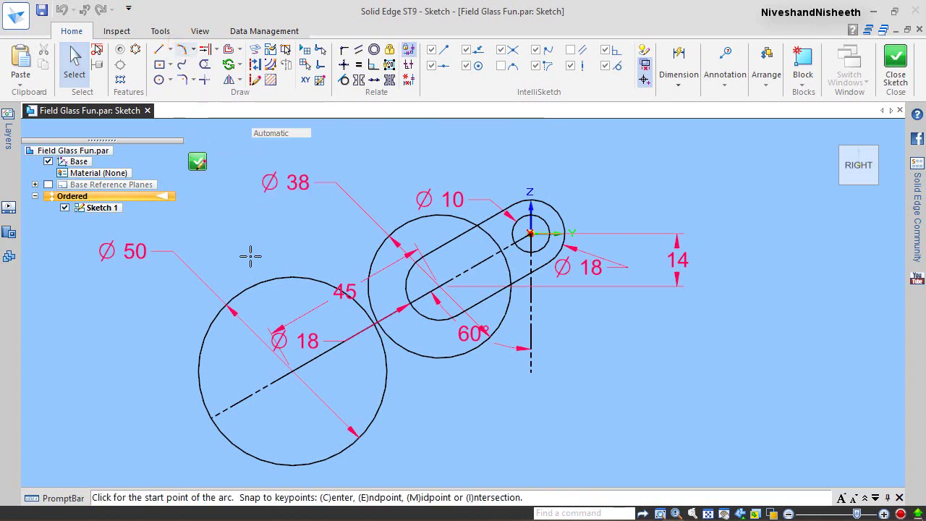
{"action": "left_click", "coordinate": [246, 289]}
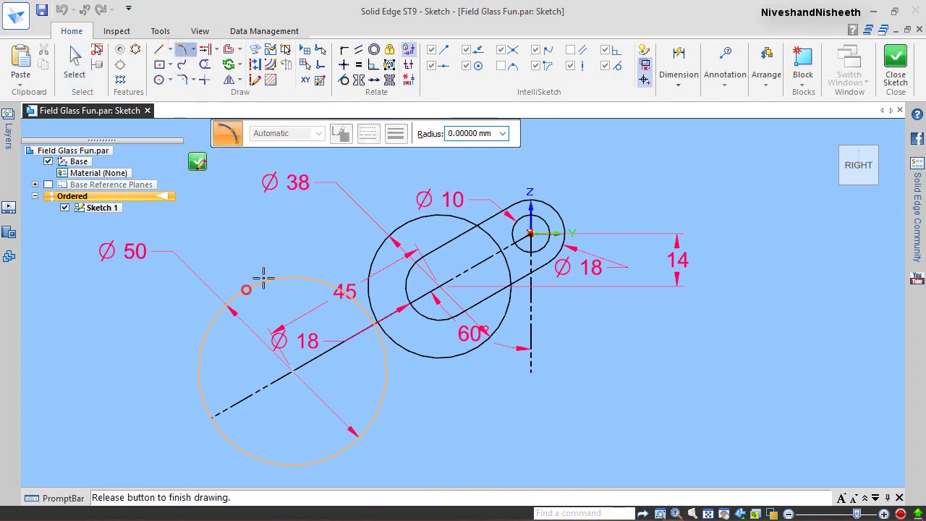
{"action": "left_click", "coordinate": [410, 221]}
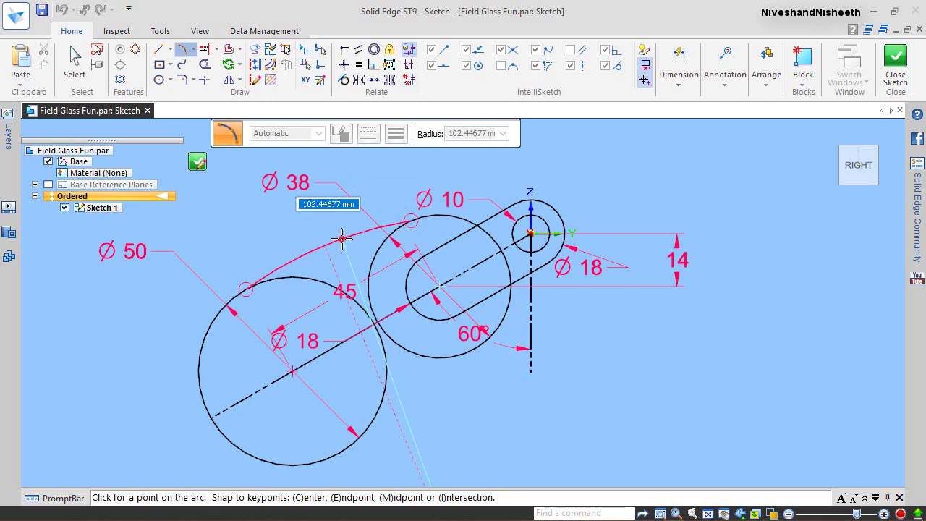
{"action": "left_click", "coordinate": [341, 239]}
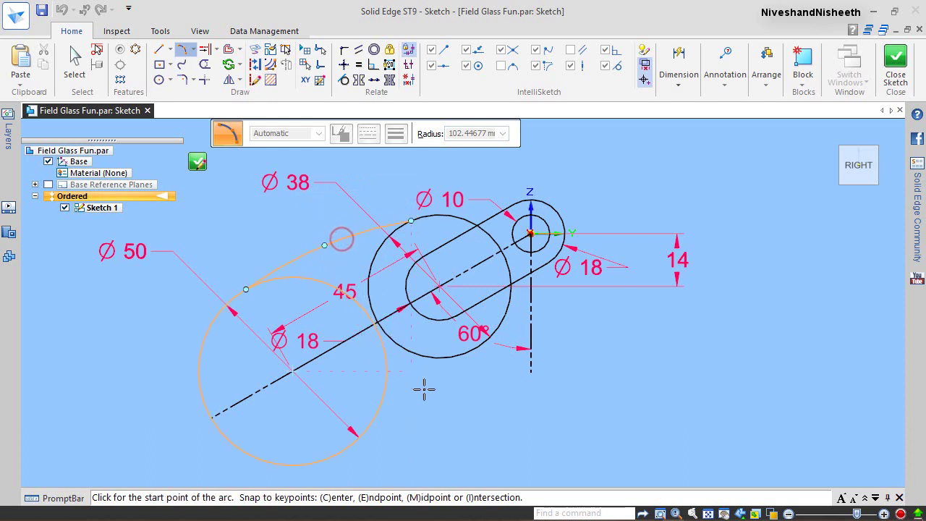
{"action": "left_click", "coordinate": [352, 448]}
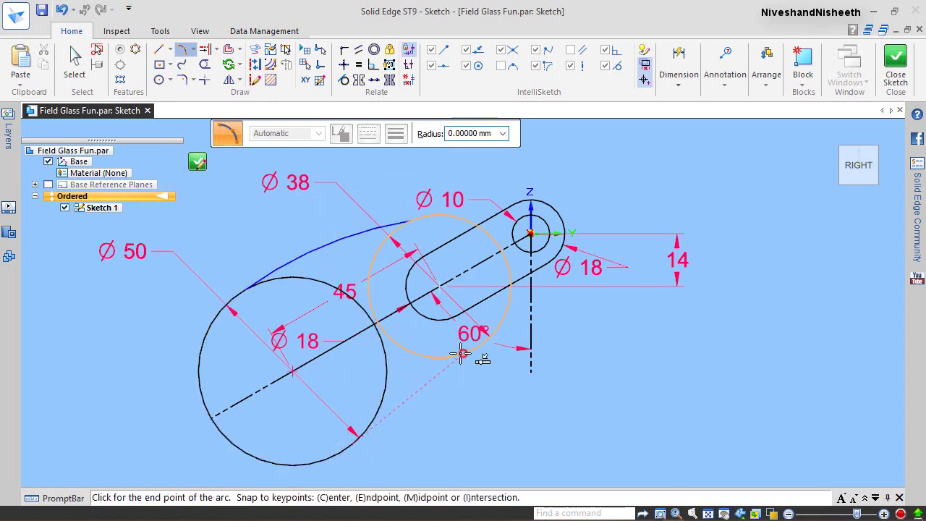
{"action": "left_click", "coordinate": [463, 354]}
{"action": "left_click", "coordinate": [413, 375]}
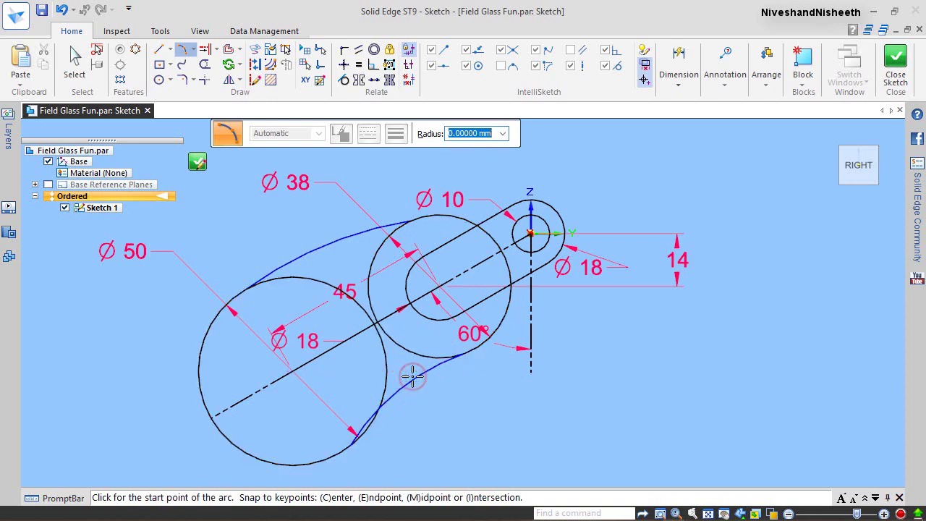
Step: Make the upper and lower connecting arcs tangent to the 50 mm circle
{"action": "left_click", "coordinate": [344, 79]}
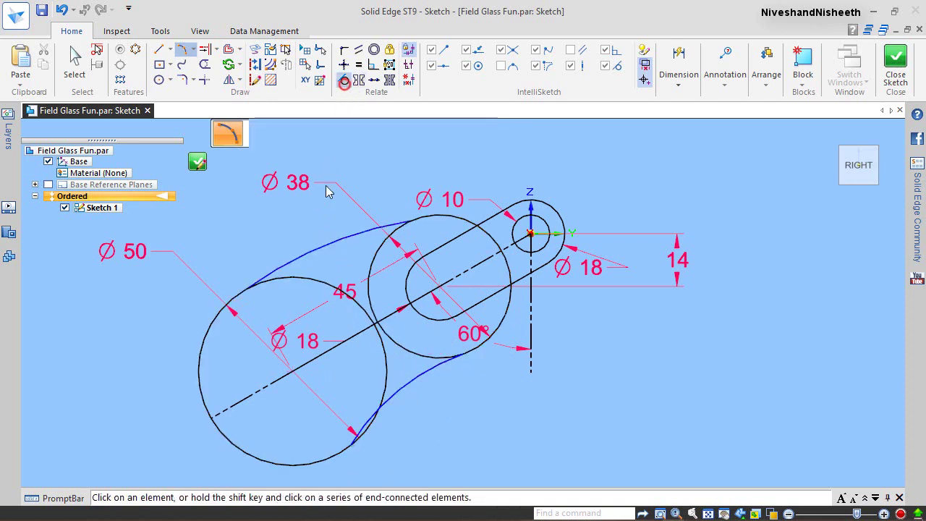
{"action": "left_click", "coordinate": [295, 276]}
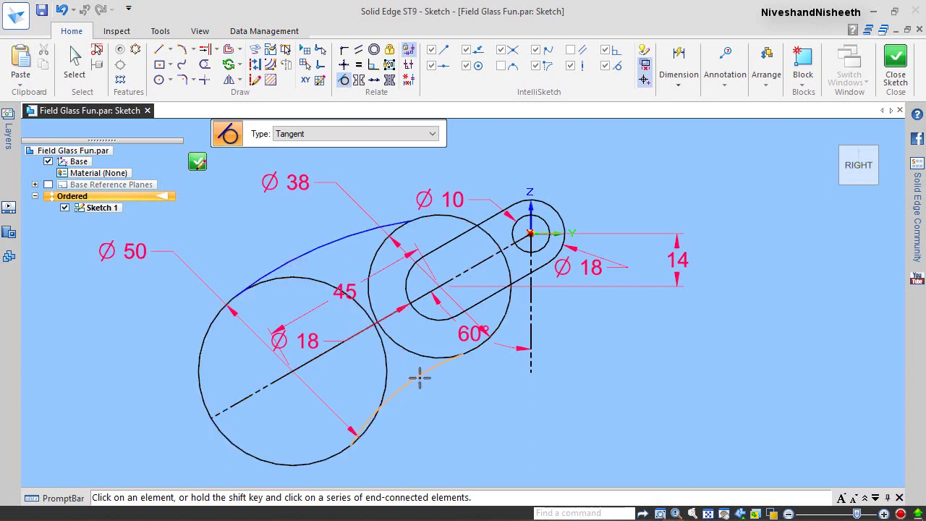
{"action": "left_click", "coordinate": [385, 365]}
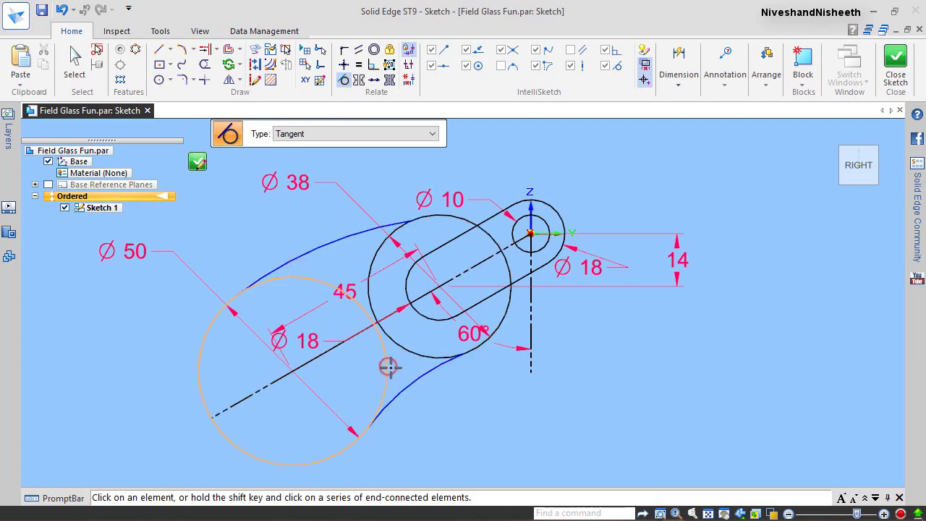
{"action": "left_click", "coordinate": [367, 230]}
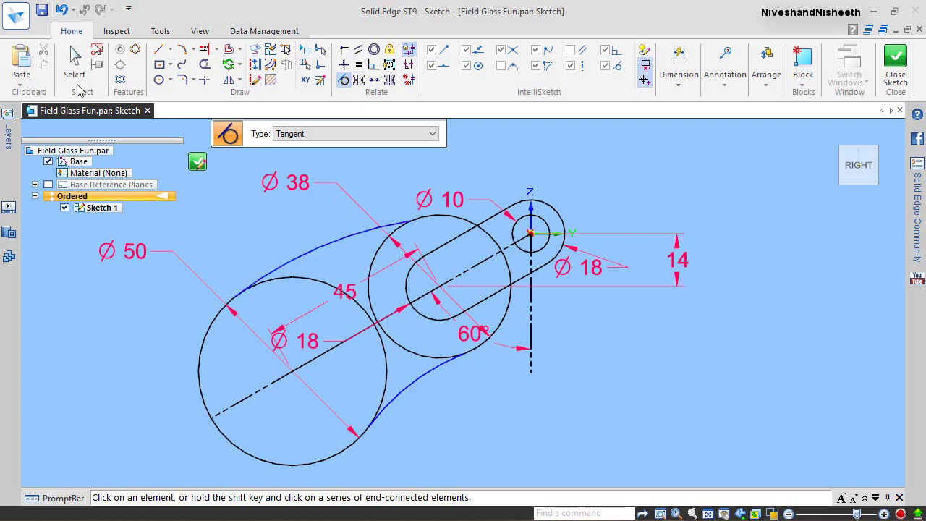
{"action": "left_click", "coordinate": [75, 61]}
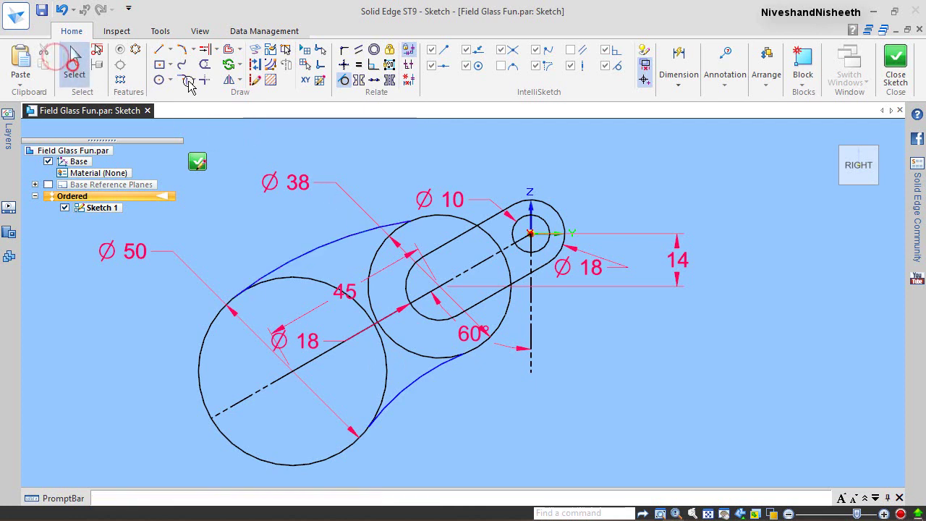
Step: Dimension the upper connecting arc and set its radius to 76 mm
{"action": "left_click", "coordinate": [678, 72]}
{"action": "left_click", "coordinate": [676, 108]}
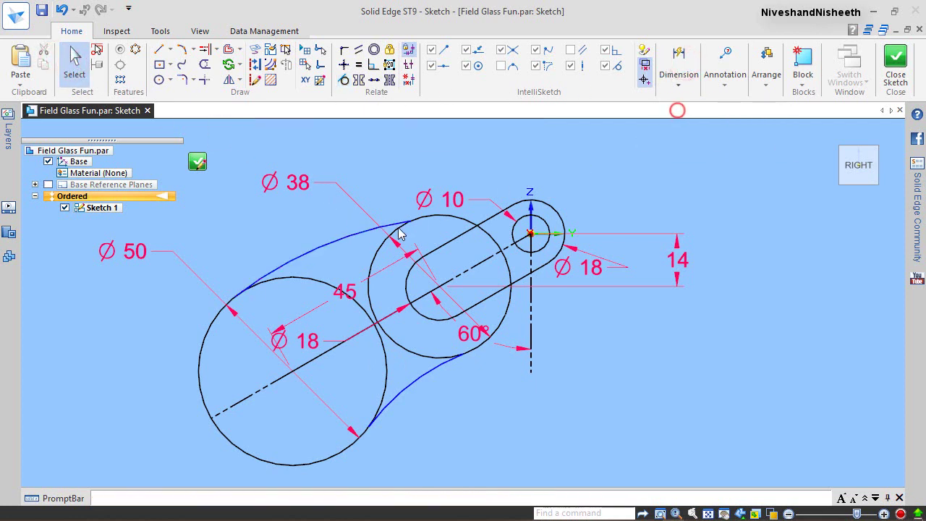
{"action": "left_click", "coordinate": [359, 230]}
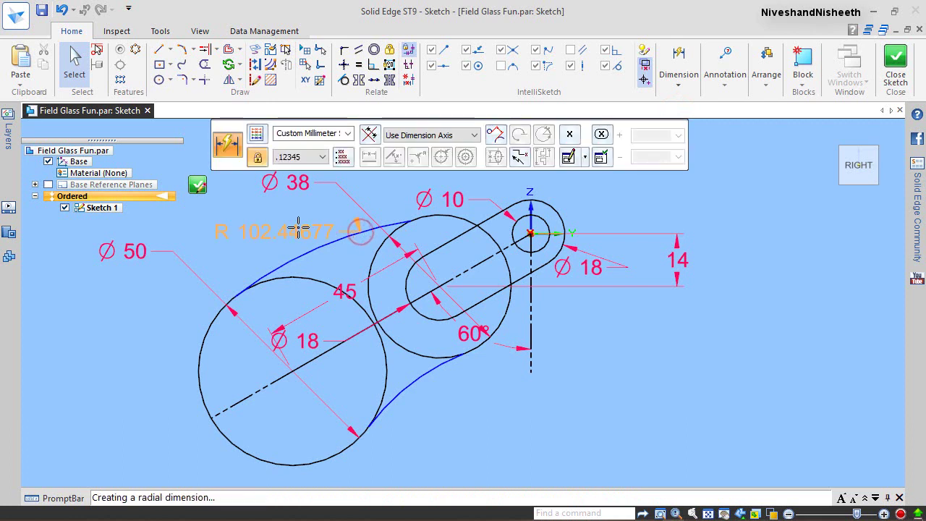
{"action": "left_click", "coordinate": [297, 227]}
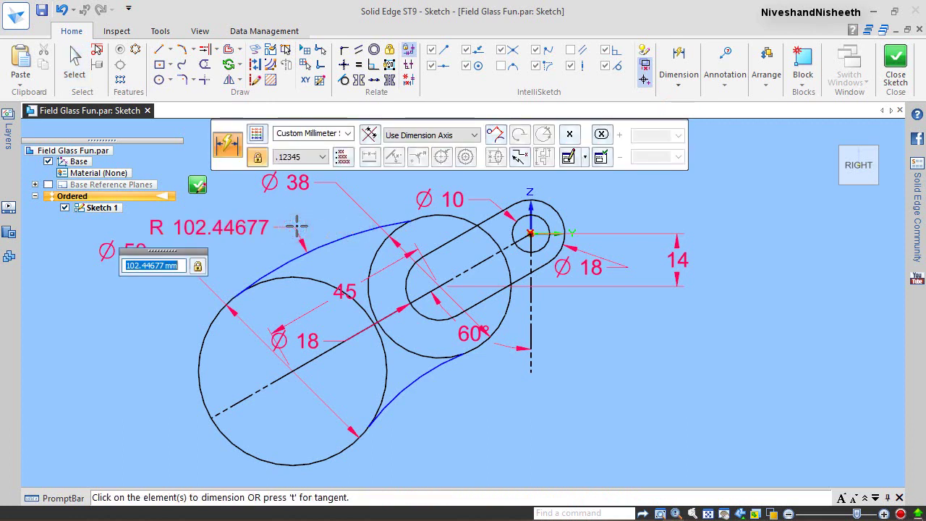
{"action": "type", "text": "76"}
{"action": "key", "text": "Return"}
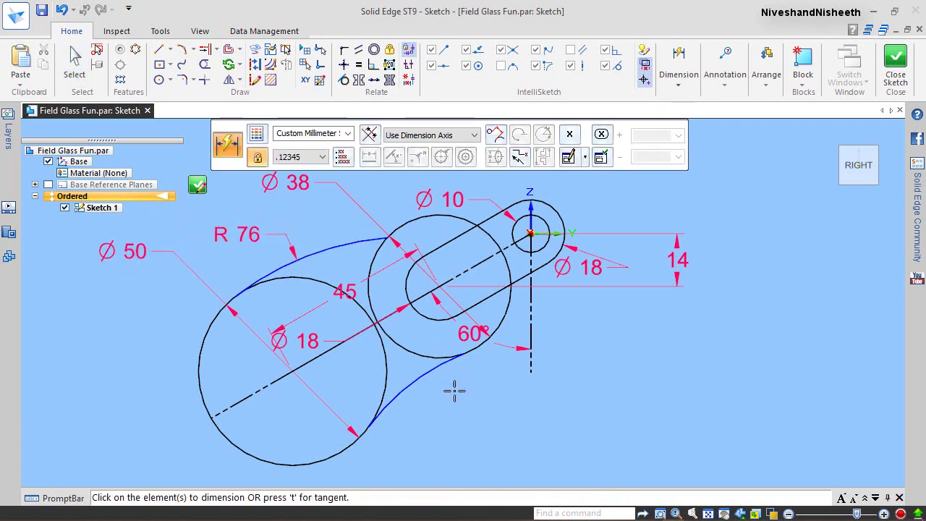
Step: Set the lower connecting arc's radius to 38 mm and make both connecting arcs tangent to the 38 mm circle
{"action": "left_click", "coordinate": [426, 377]}
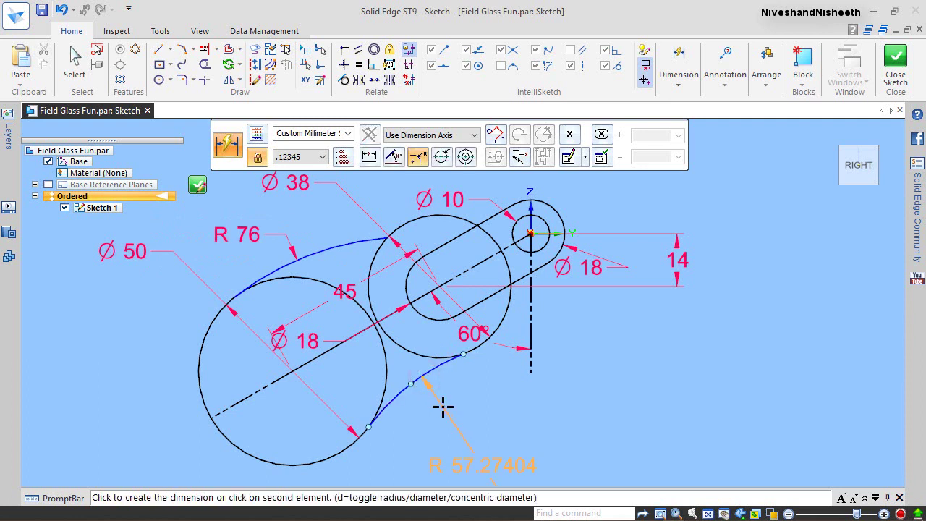
{"action": "left_click", "coordinate": [443, 408]}
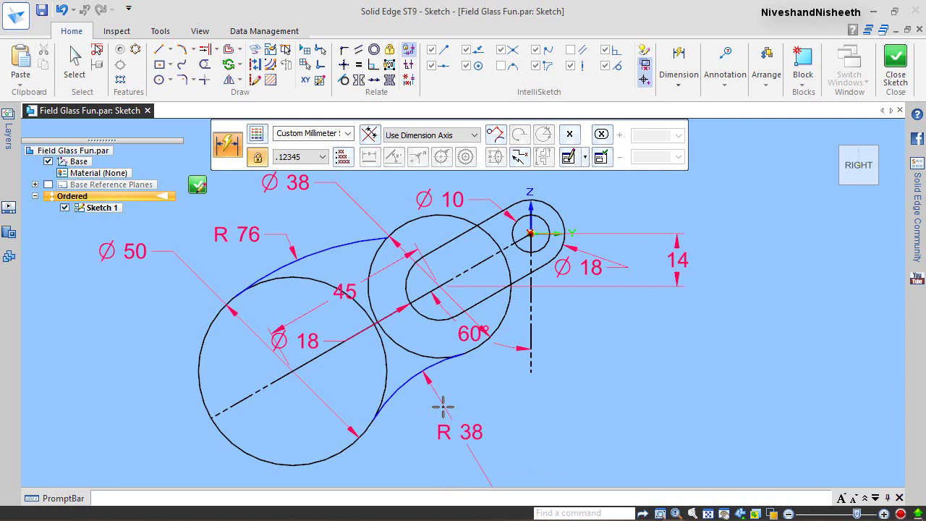
{"action": "left_click", "coordinate": [344, 80]}
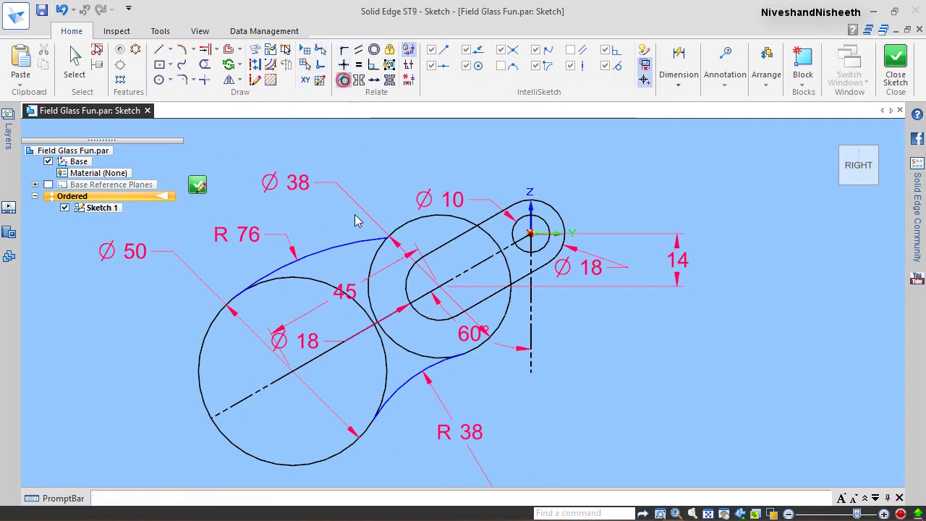
{"action": "left_click", "coordinate": [369, 257]}
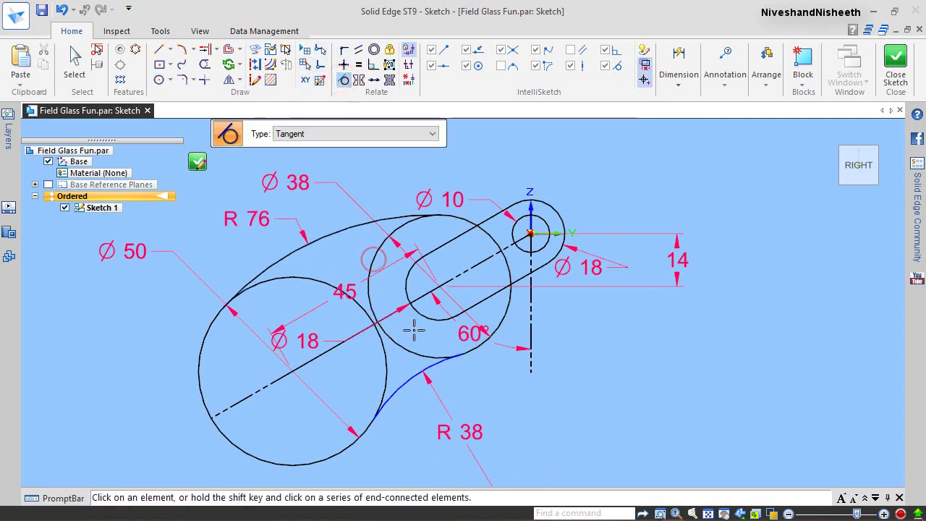
{"action": "left_click", "coordinate": [489, 349]}
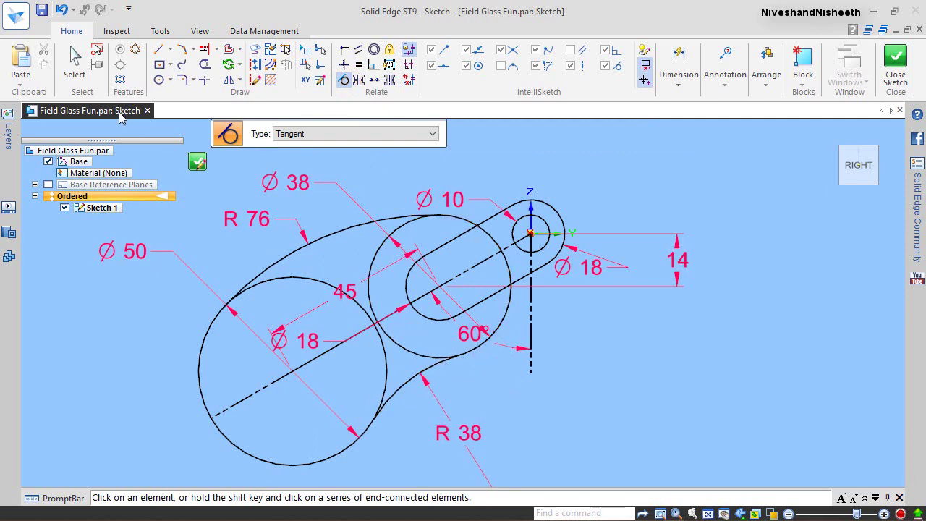
{"action": "left_click", "coordinate": [75, 64]}
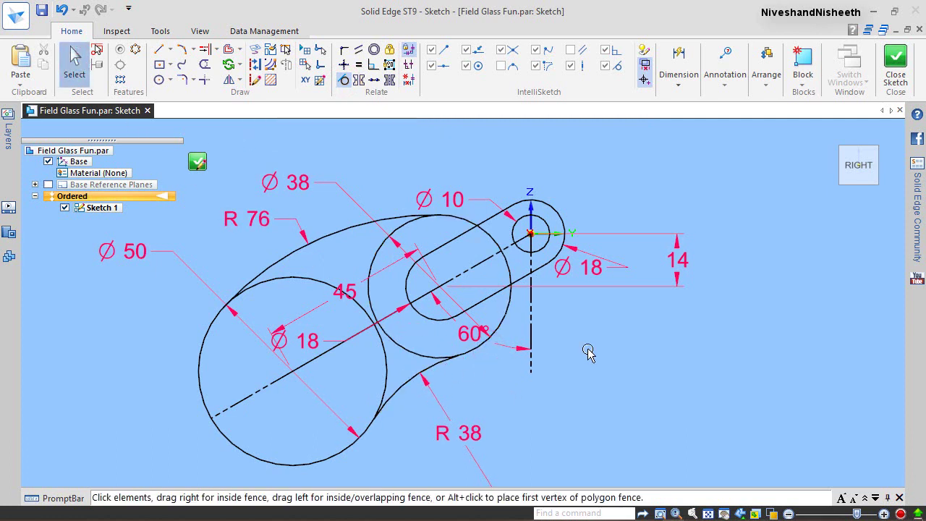
Step: Finish the dimensioned profile sketch and save the part in the isometric view
{"action": "scroll", "coordinate": [587, 352], "scroll_direction": "down", "scroll_amount": 2}
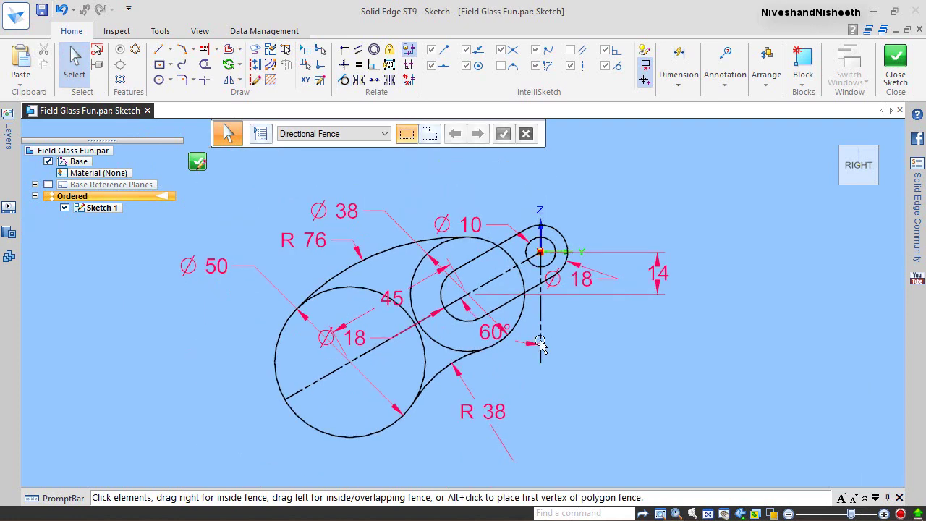
{"action": "left_click", "coordinate": [41, 10]}
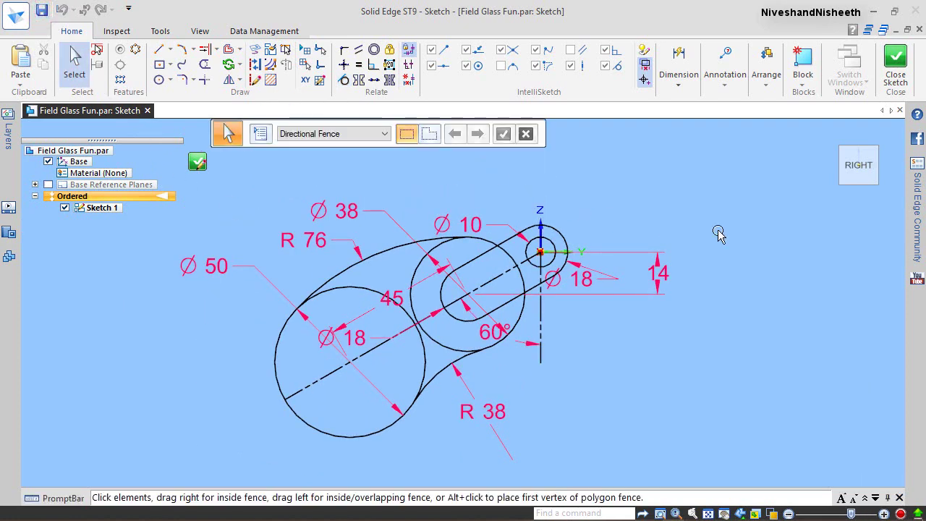
{"action": "left_click", "coordinate": [895, 62]}
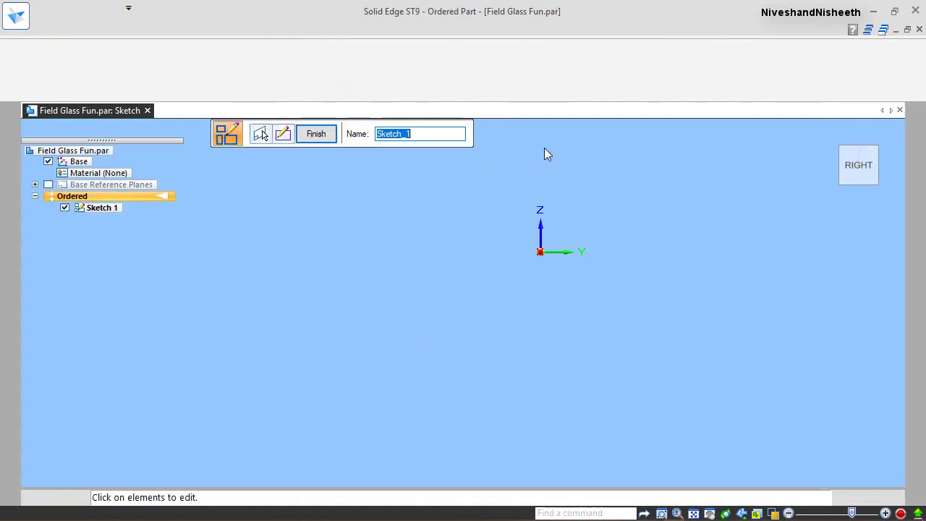
{"action": "key", "text": "Return"}
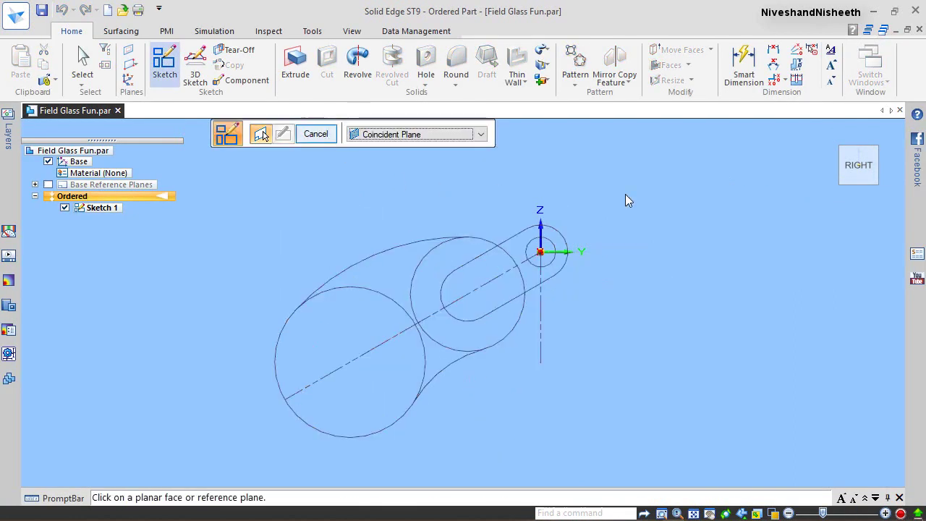
{"action": "left_click", "coordinate": [319, 136]}
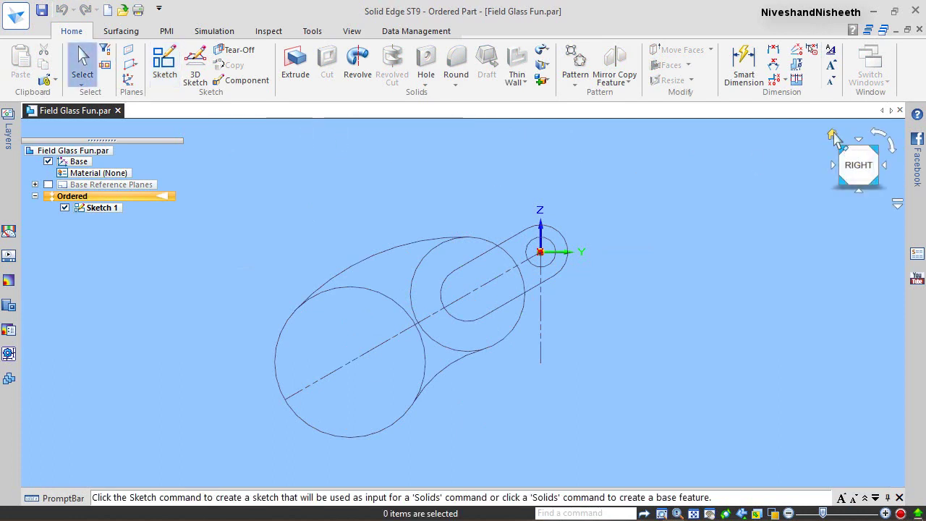
{"action": "left_click", "coordinate": [833, 136]}
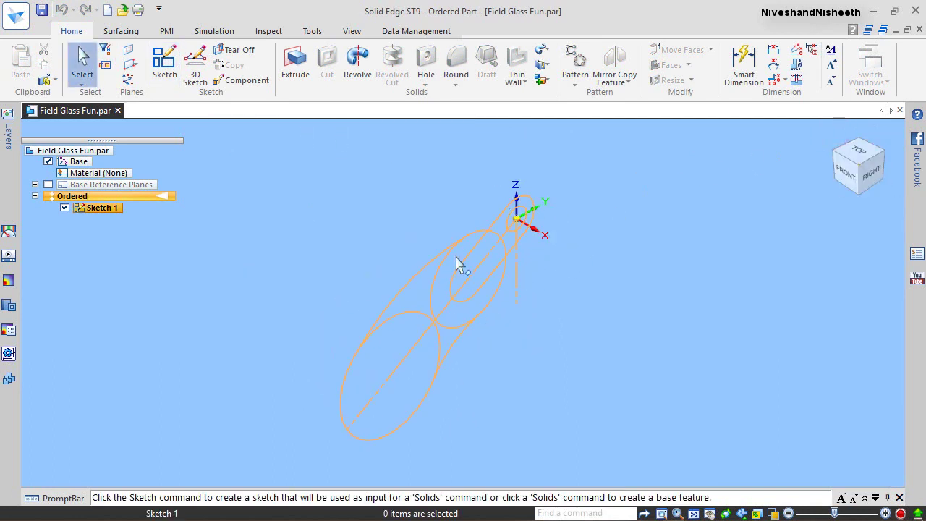
{"action": "left_click", "coordinate": [41, 9]}
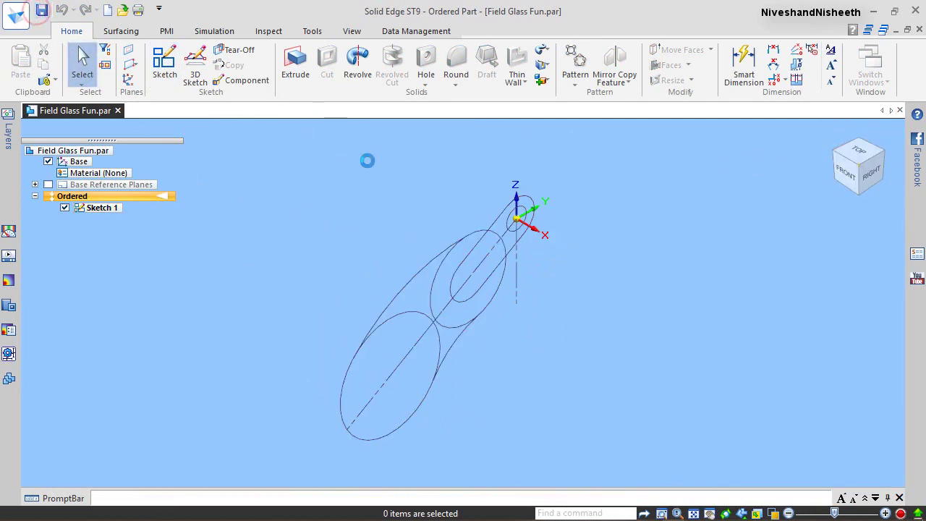
{"action": "left_click", "coordinate": [345, 228]}
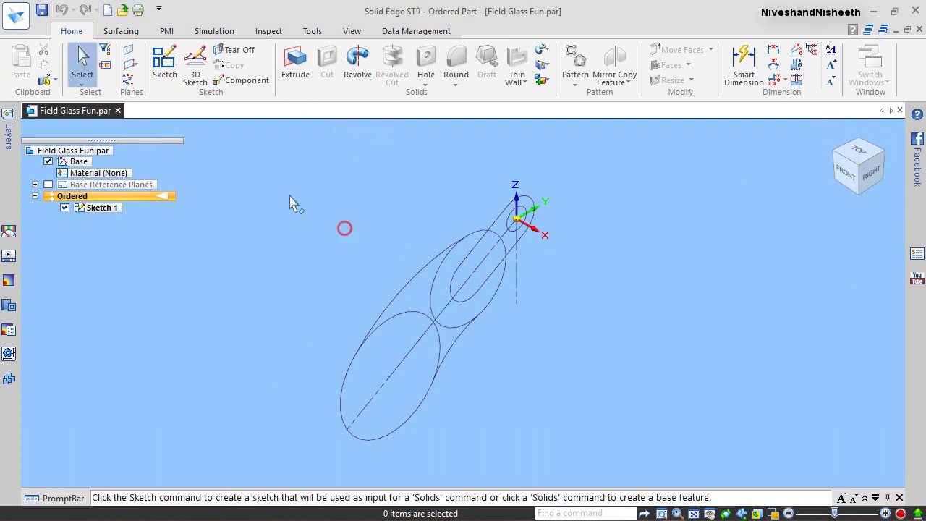
Step: Start a second sketch on the YZ plane, coincident with the first sketch
{"action": "left_click", "coordinate": [168, 76]}
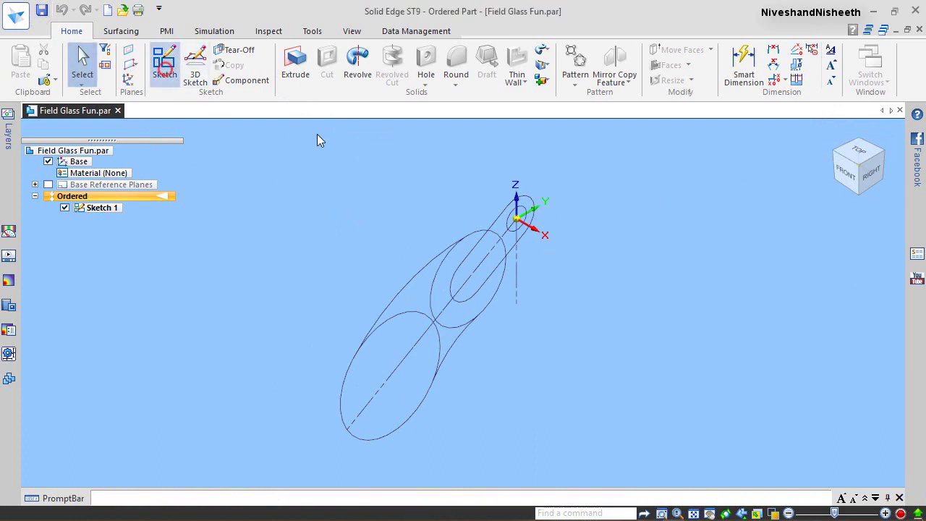
{"action": "right_click", "coordinate": [527, 209]}
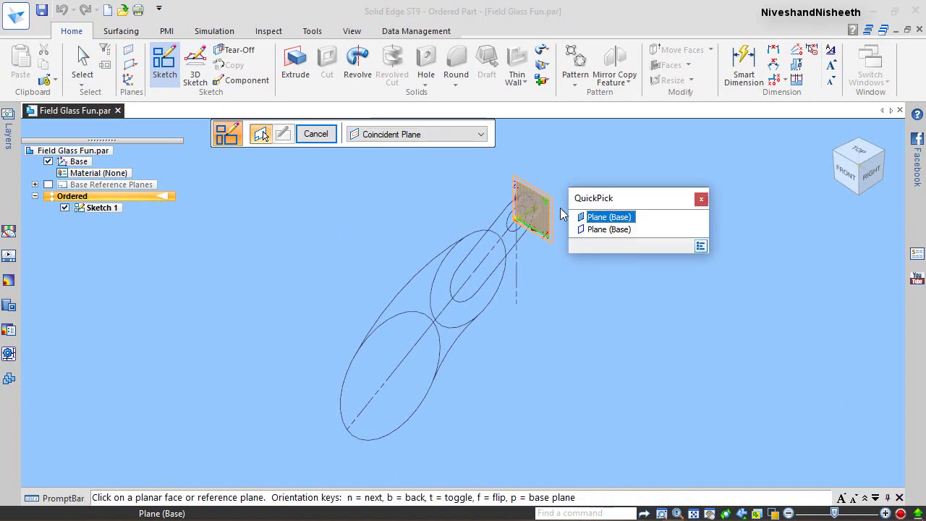
{"action": "left_click", "coordinate": [592, 230]}
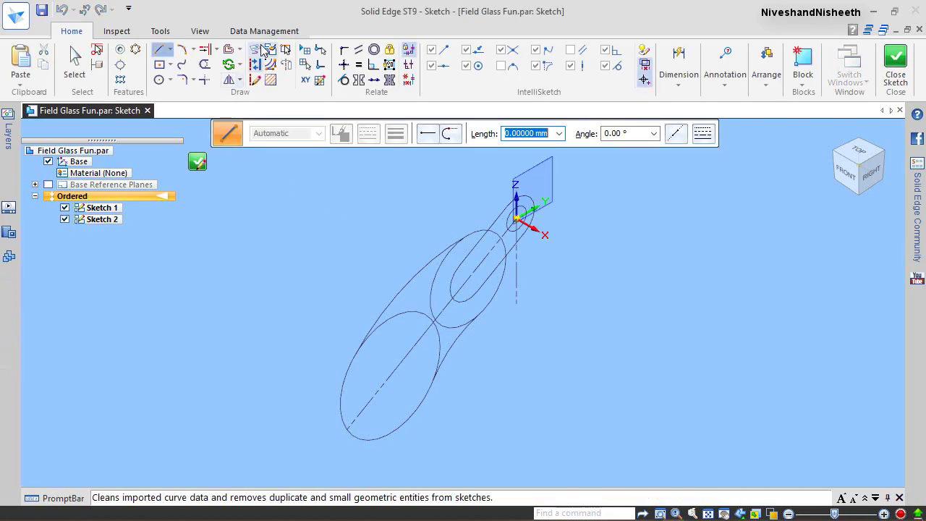
Step: Project the 50 mm and 38 mm circles, both connecting arcs, and the arm's two tangent lines and outer end arc into the new sketch
{"action": "left_click", "coordinate": [262, 50]}
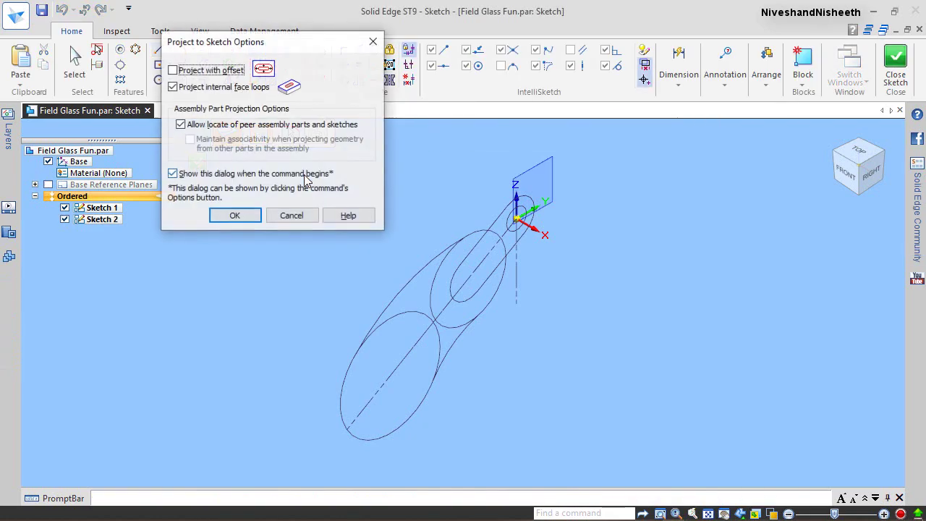
{"action": "left_click", "coordinate": [238, 215]}
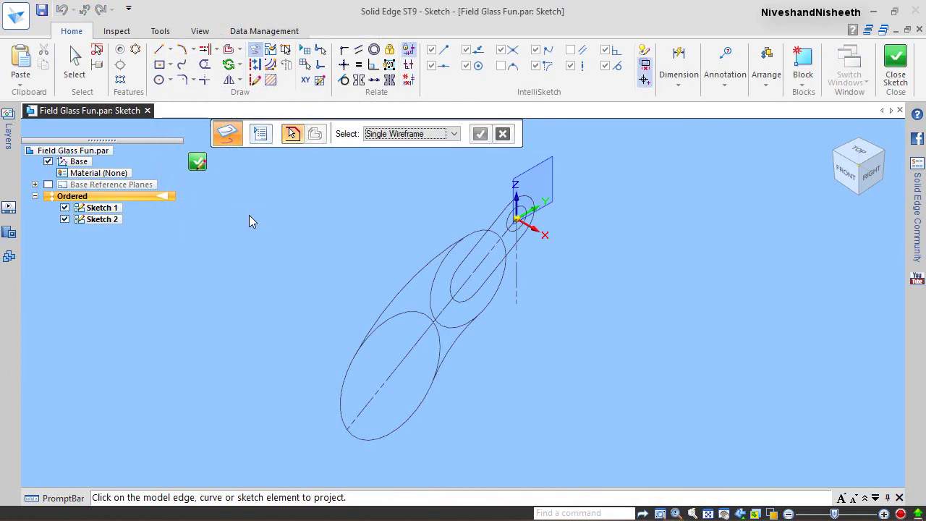
{"action": "left_click", "coordinate": [396, 325]}
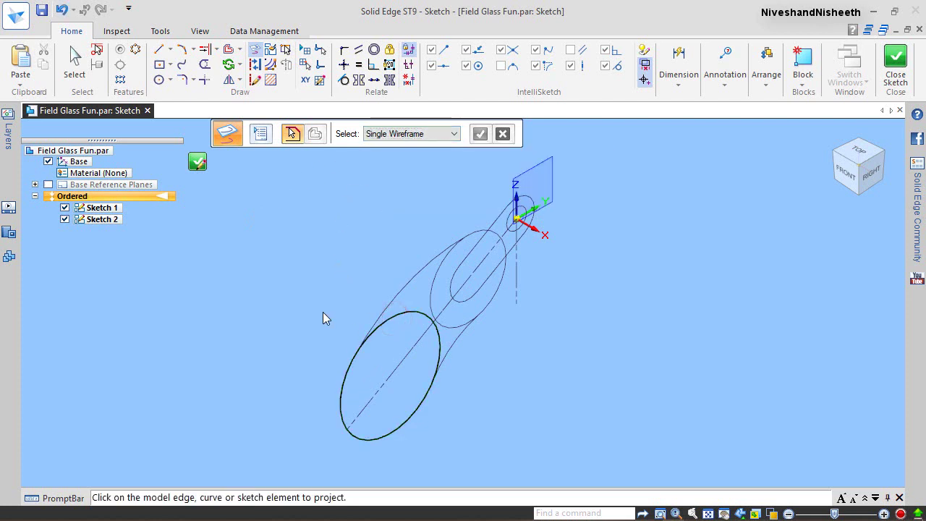
{"action": "left_click", "coordinate": [400, 293]}
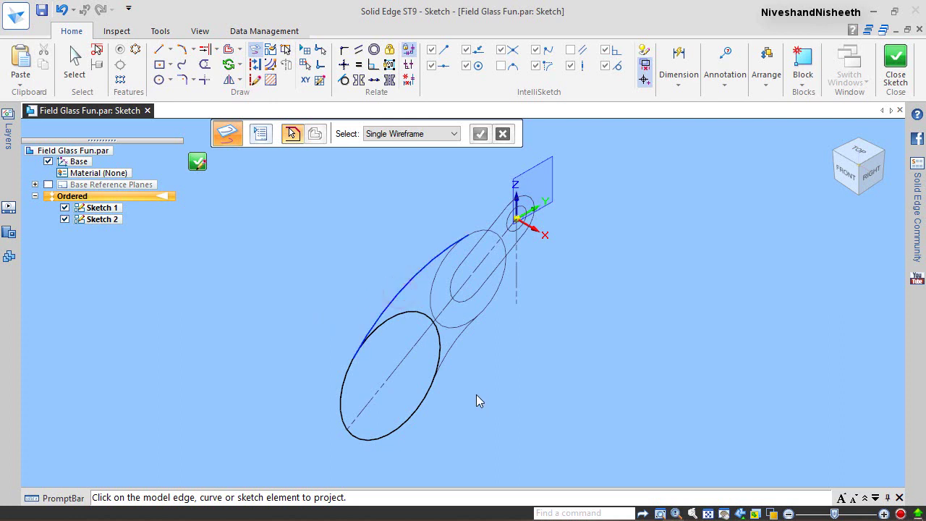
{"action": "left_click", "coordinate": [456, 341]}
{"action": "left_click", "coordinate": [476, 236]}
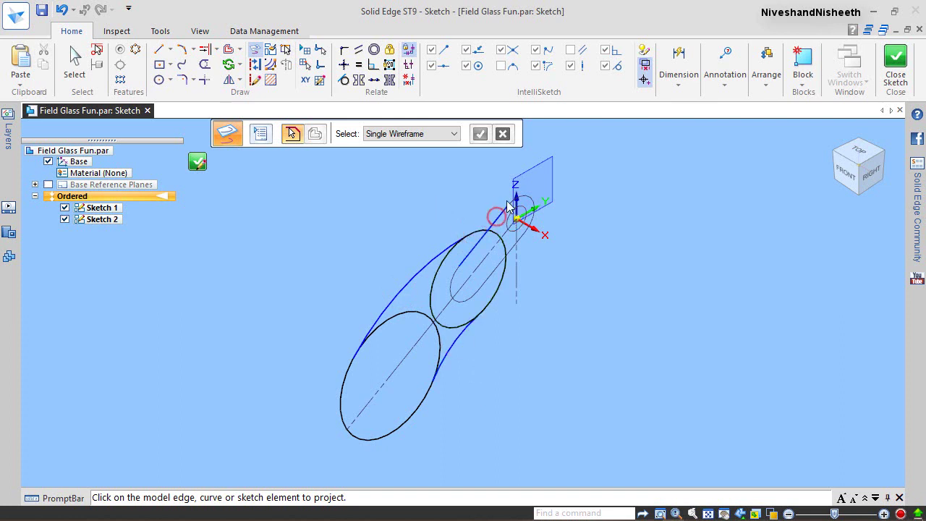
{"action": "scroll", "coordinate": [561, 210], "scroll_direction": "up", "scroll_amount": 1}
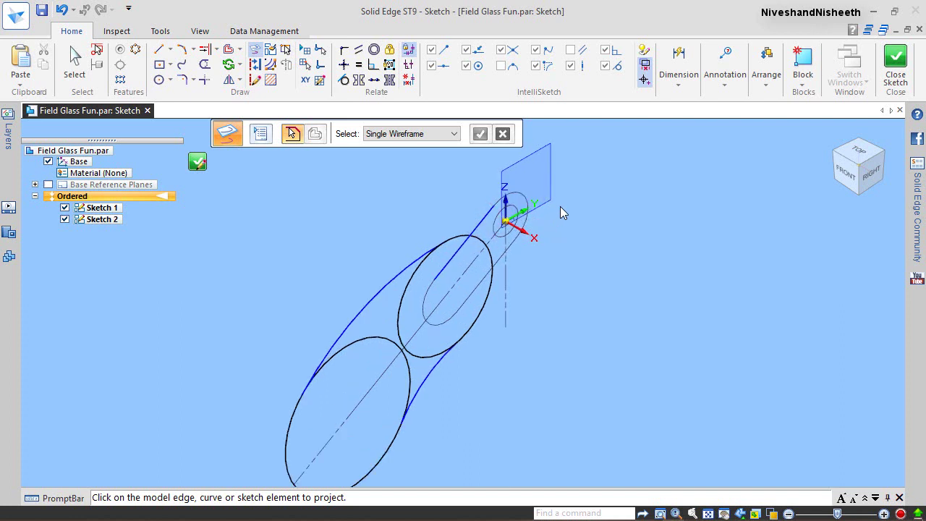
{"action": "left_click", "coordinate": [535, 262]}
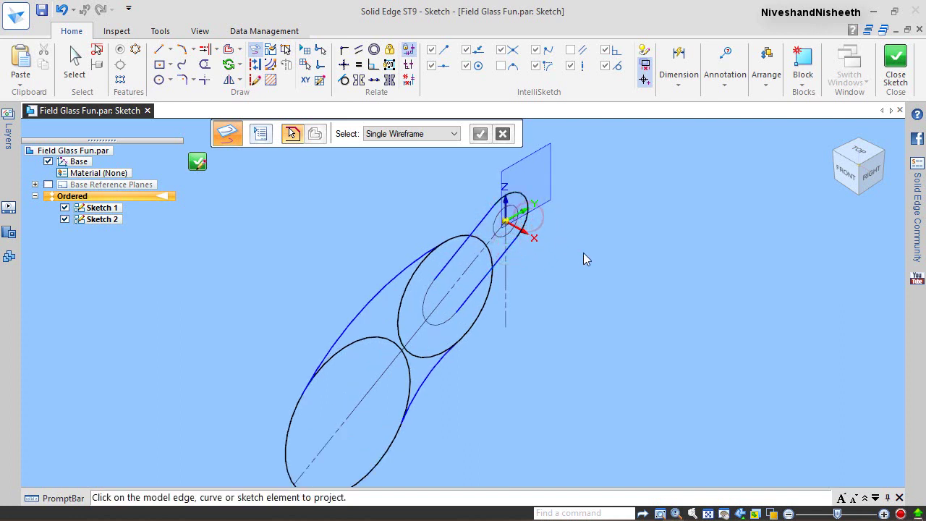
{"action": "left_click", "coordinate": [73, 62]}
{"action": "left_click", "coordinate": [621, 283]}
Step: Hide Sketch 1 and trim away the projected line ends and circle segments inside the profile, leaving one closed outer outline
{"action": "scroll", "coordinate": [501, 266], "scroll_direction": "down", "scroll_amount": 2}
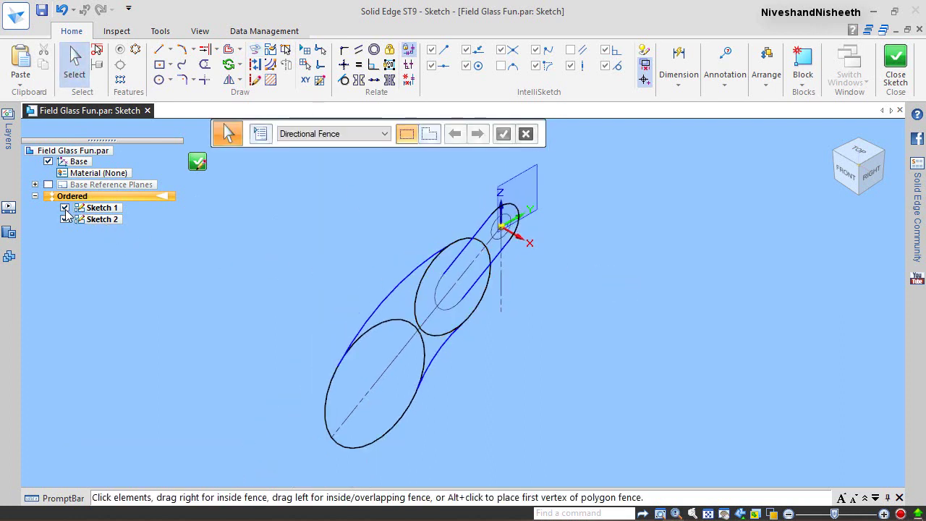
{"action": "left_click", "coordinate": [65, 207]}
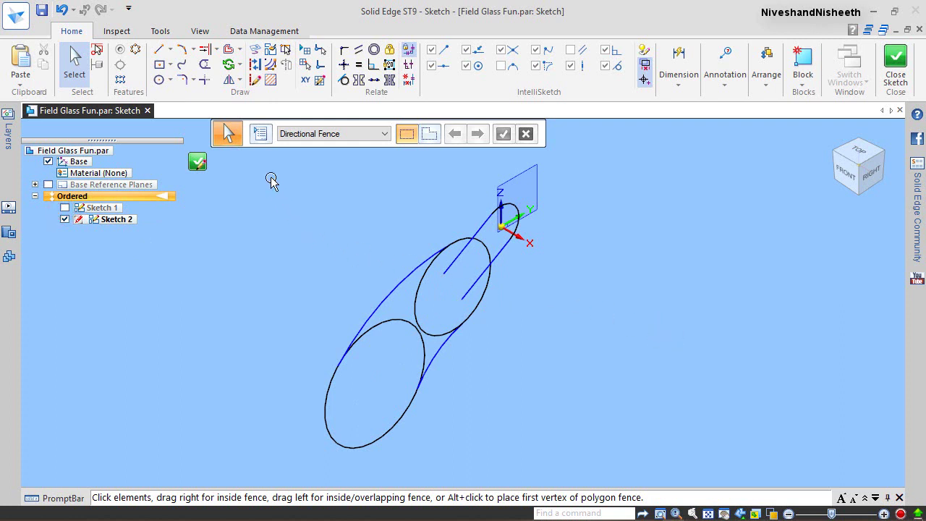
{"action": "left_click", "coordinate": [204, 66]}
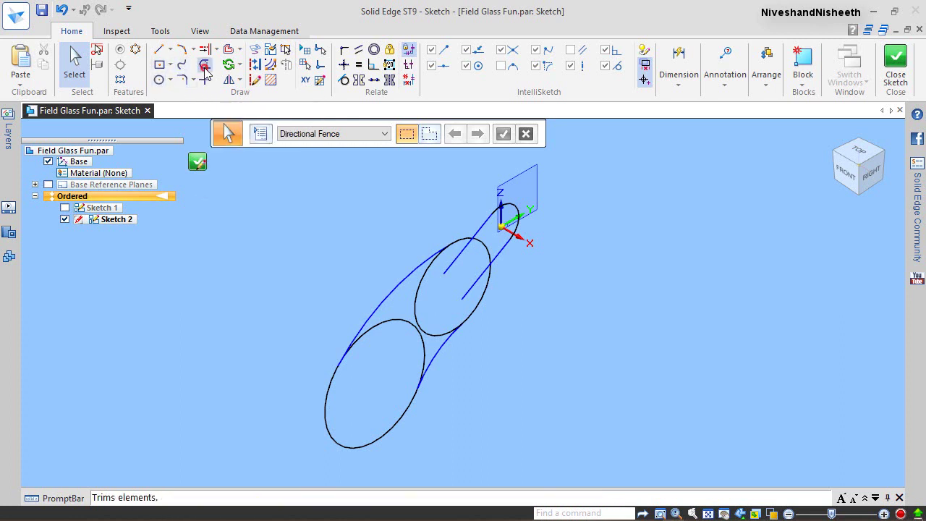
{"action": "left_click", "coordinate": [460, 249]}
{"action": "left_click", "coordinate": [474, 277]}
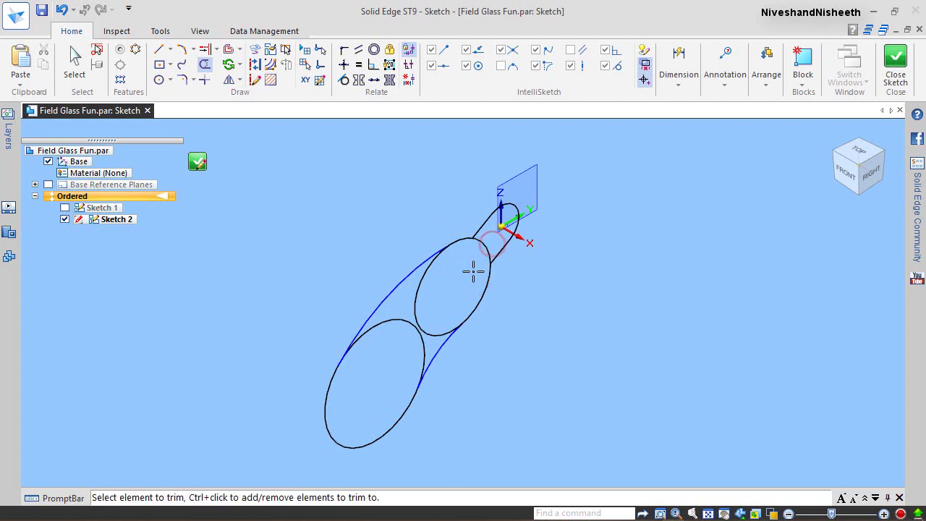
{"action": "left_click", "coordinate": [482, 248]}
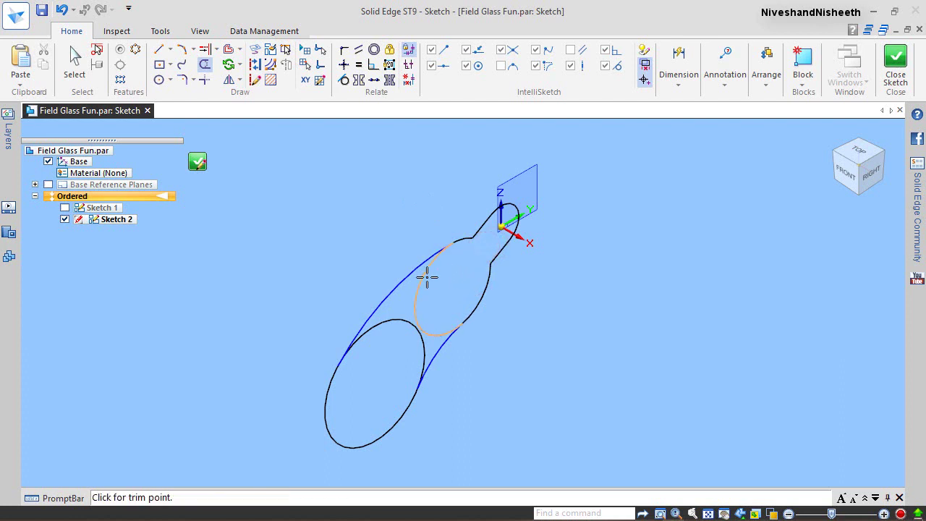
{"action": "left_click_drag", "start_coordinate": [425, 277], "coordinate": [442, 287]}
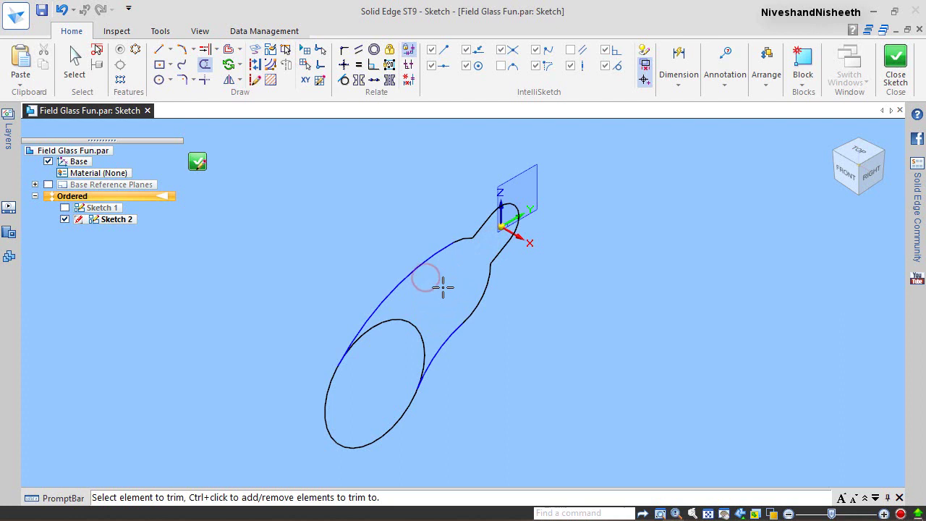
{"action": "left_click", "coordinate": [410, 320]}
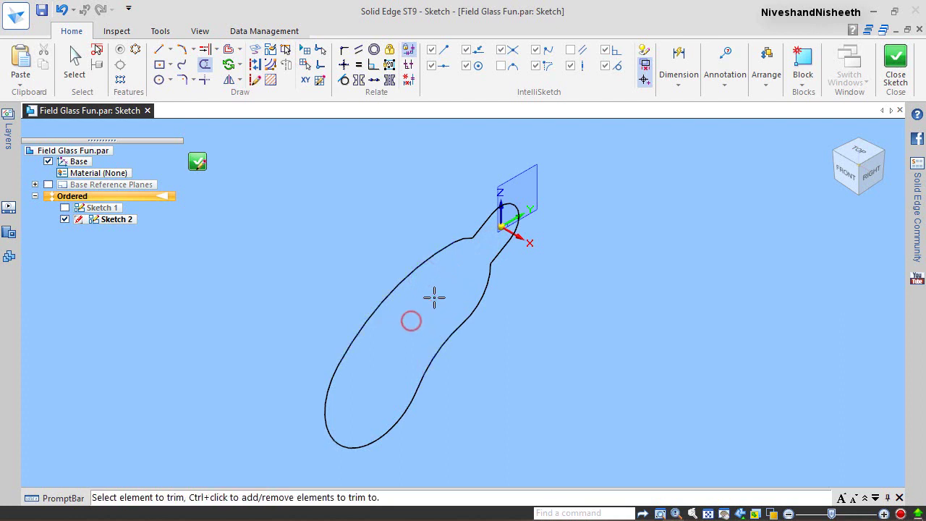
{"action": "left_click", "coordinate": [80, 78]}
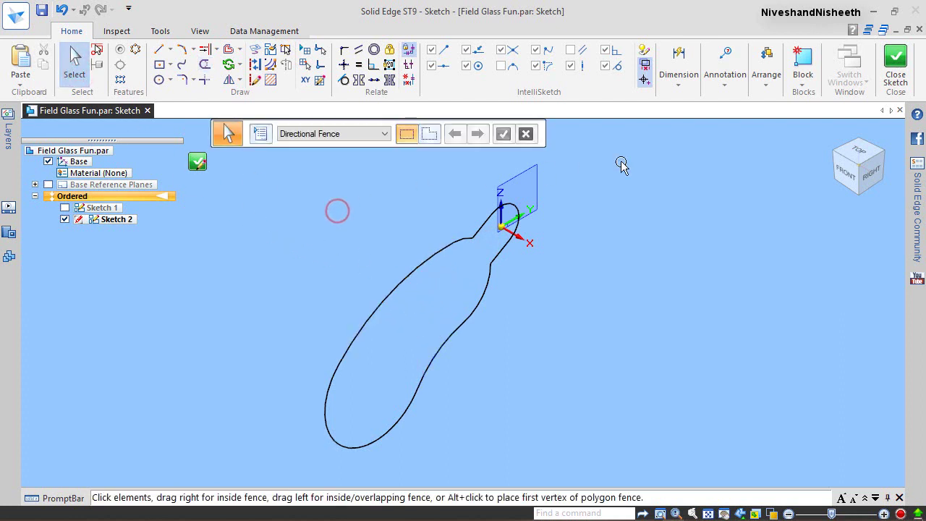
Step: Finish the outer outline sketch and save the part
{"action": "left_click", "coordinate": [895, 59]}
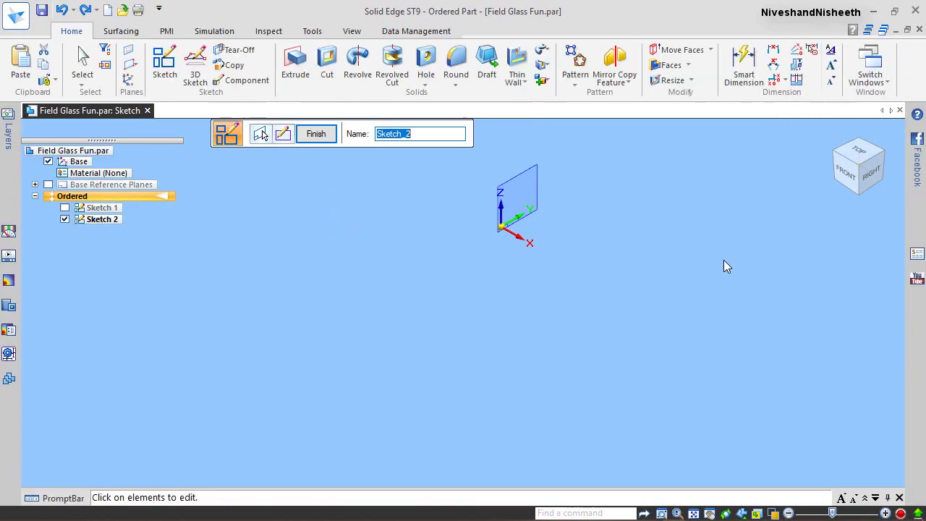
{"action": "left_click", "coordinate": [315, 134]}
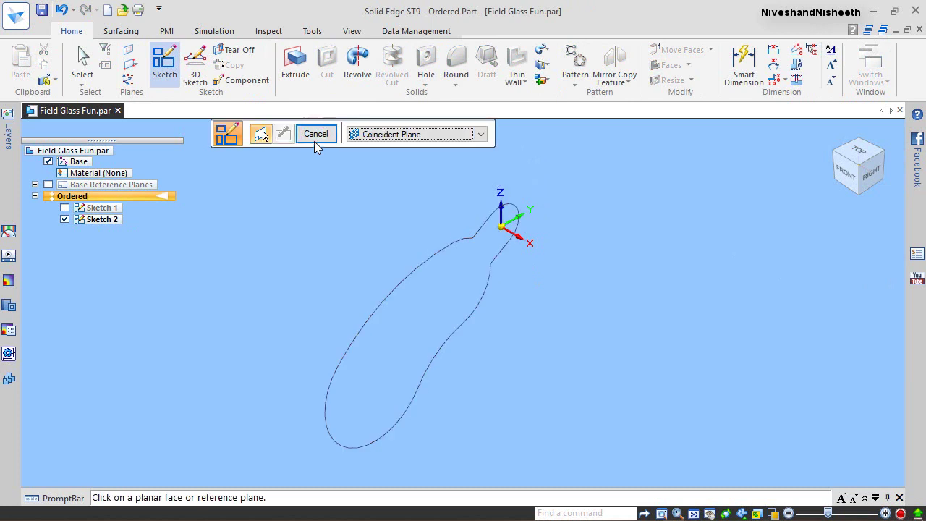
{"action": "left_click", "coordinate": [315, 134]}
{"action": "left_click", "coordinate": [42, 9]}
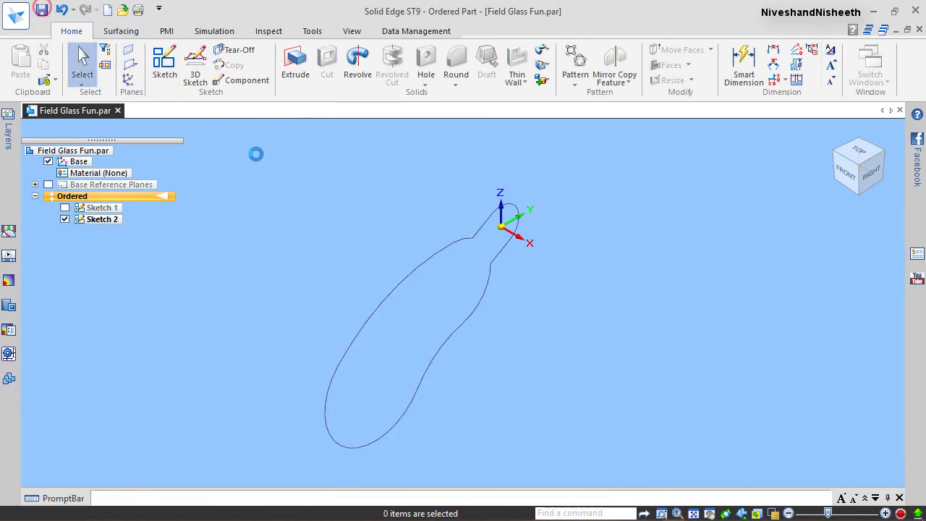
Step: Extrude the closed outer outline of Sketch 2 symmetrically about its plane to a total thickness of 20 mm
{"action": "left_click", "coordinate": [407, 209]}
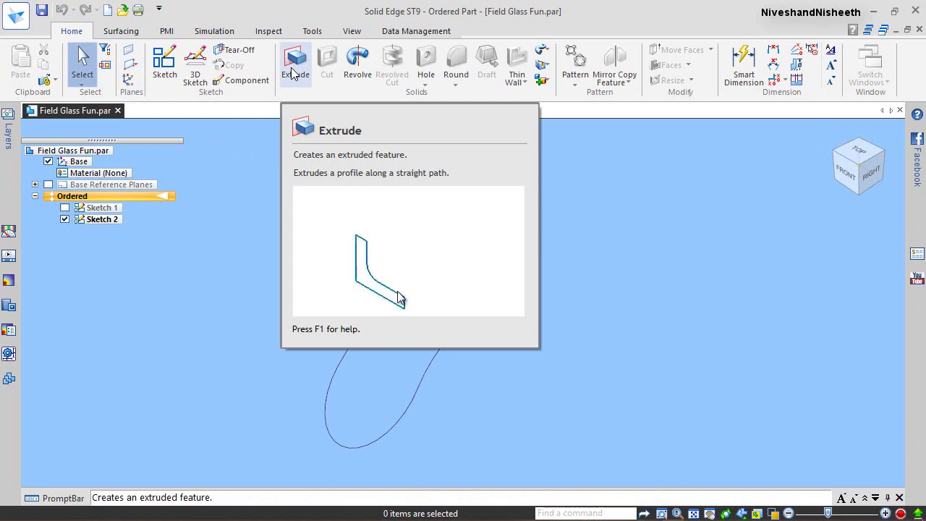
{"action": "left_click", "coordinate": [293, 72]}
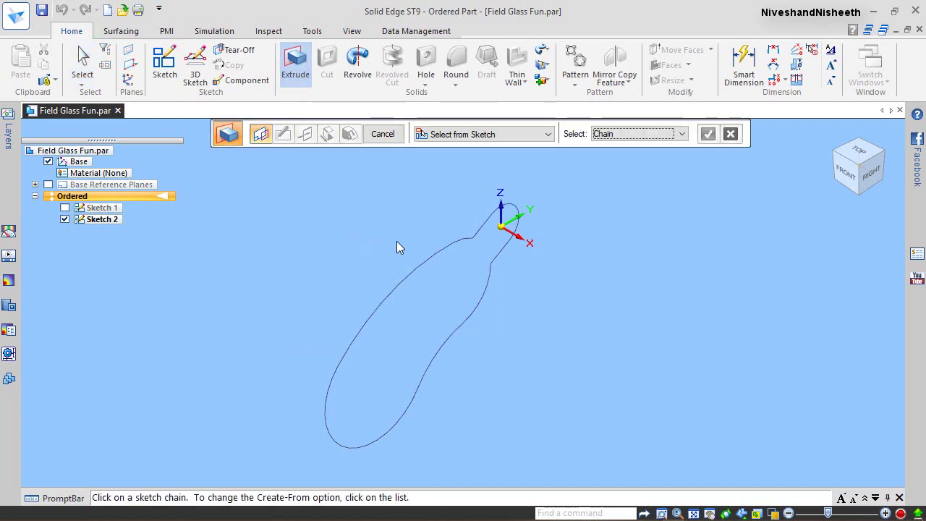
{"action": "left_click", "coordinate": [427, 259]}
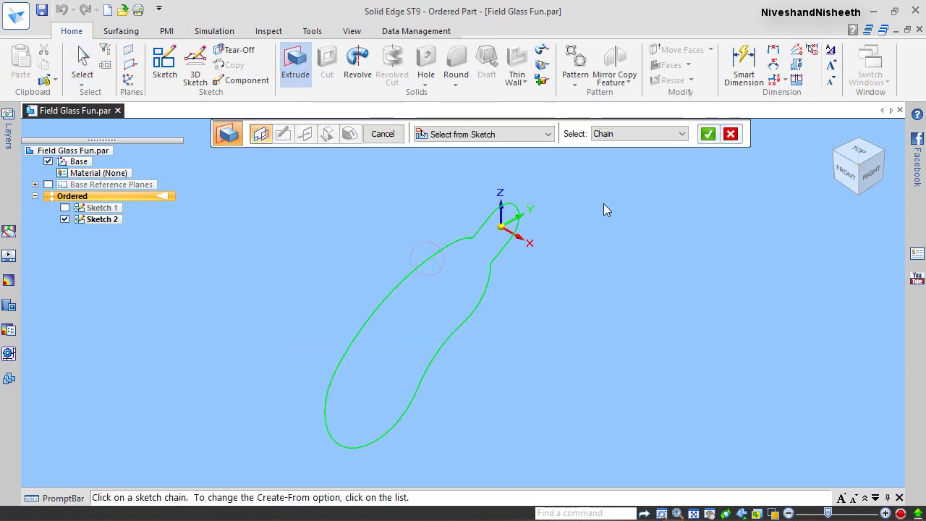
{"action": "left_click", "coordinate": [711, 134]}
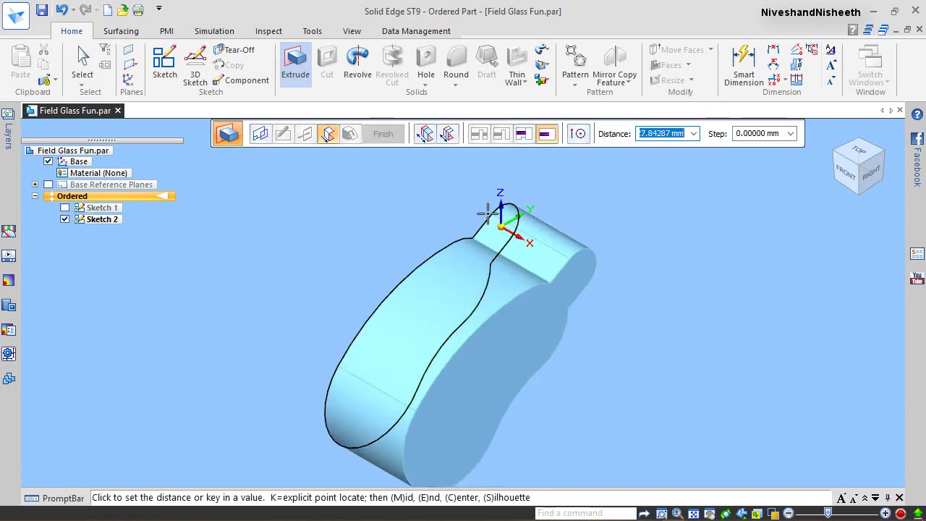
{"action": "left_click", "coordinate": [447, 134]}
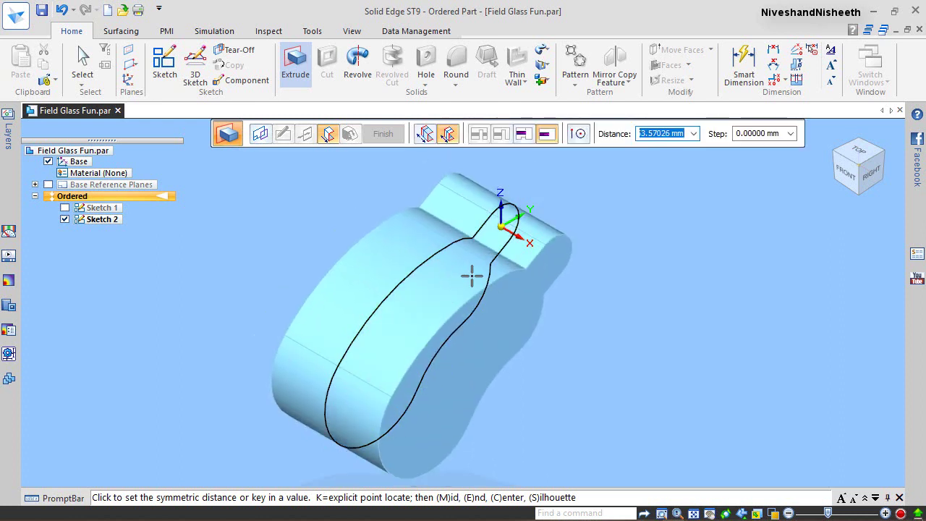
{"action": "type", "text": "0"}
{"action": "key", "text": "Return"}
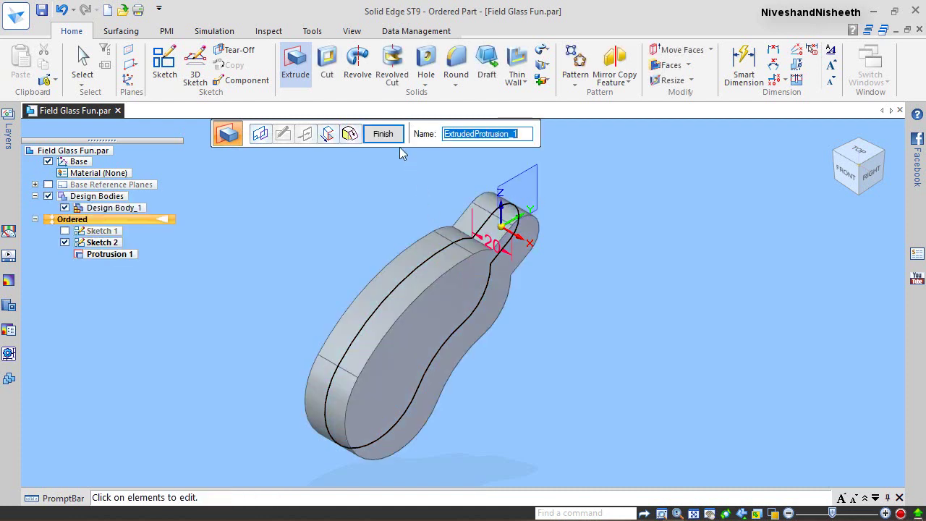
{"action": "left_click", "coordinate": [384, 134]}
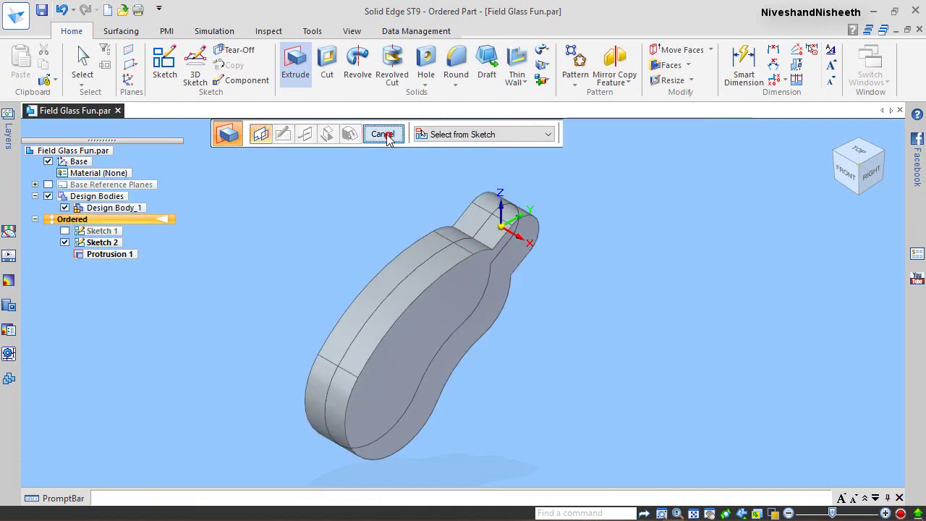
{"action": "left_click", "coordinate": [384, 134]}
Step: Paint the extruded body Khaki with Part Painter and hide Sketch 2
{"action": "left_click", "coordinate": [352, 30]}
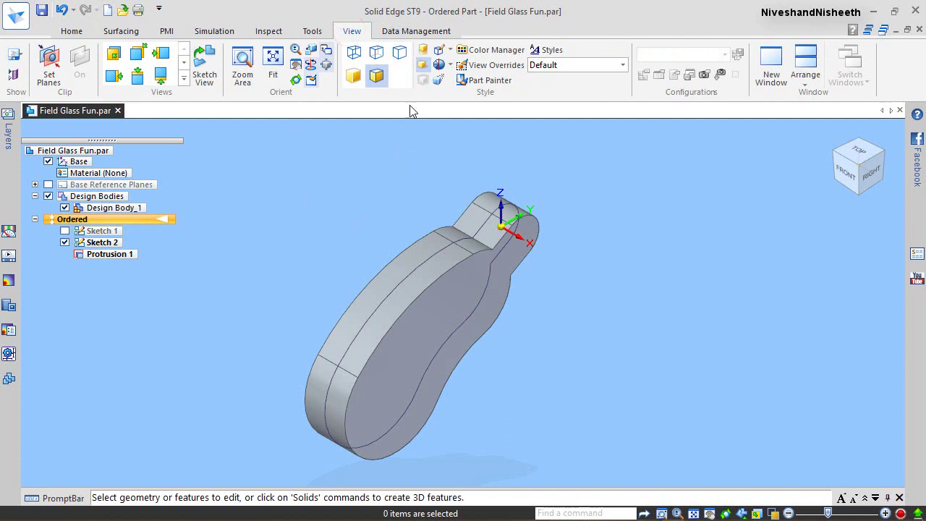
{"action": "left_click", "coordinate": [468, 83]}
{"action": "left_click", "coordinate": [509, 290]}
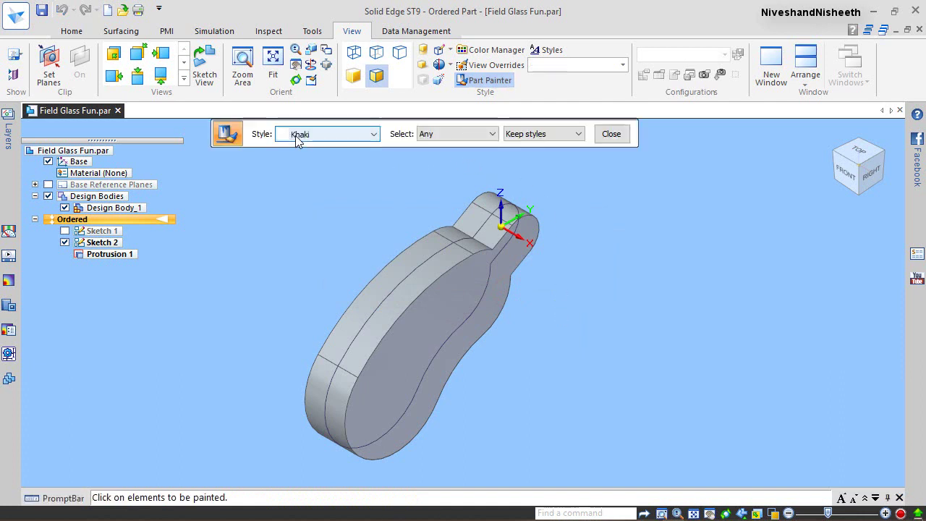
{"action": "left_click", "coordinate": [418, 291]}
{"action": "left_click", "coordinate": [611, 134]}
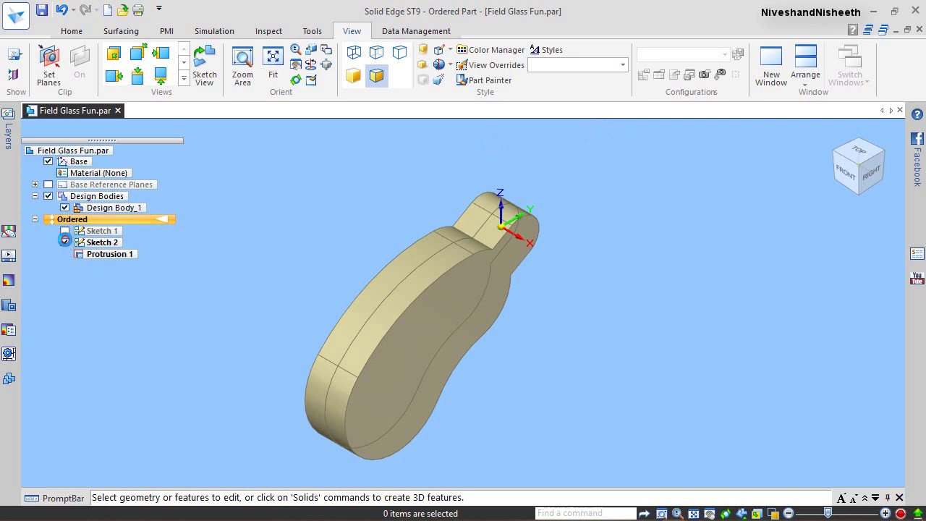
{"action": "left_click", "coordinate": [65, 242]}
{"action": "left_click", "coordinate": [69, 30]}
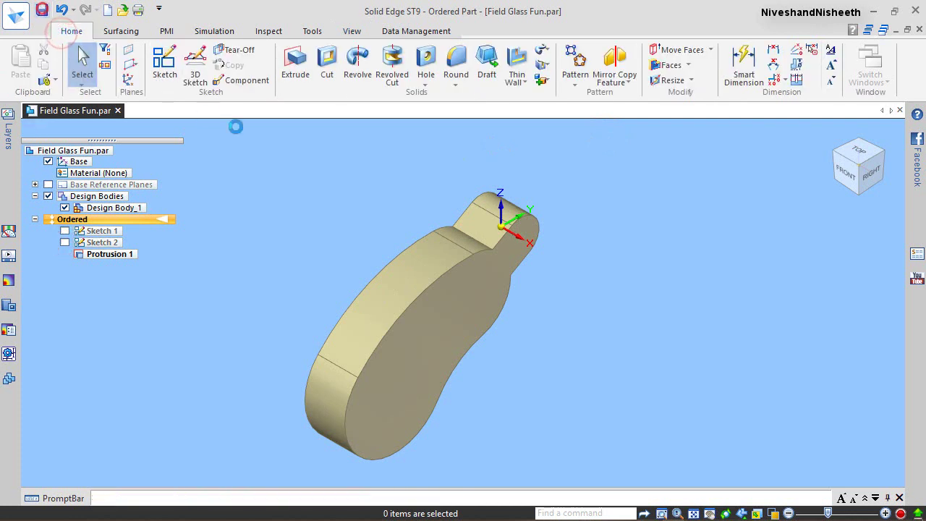
Step: Brighten the model display by raising the light setting to 80 in the View Overrides lights
{"action": "left_click", "coordinate": [346, 31]}
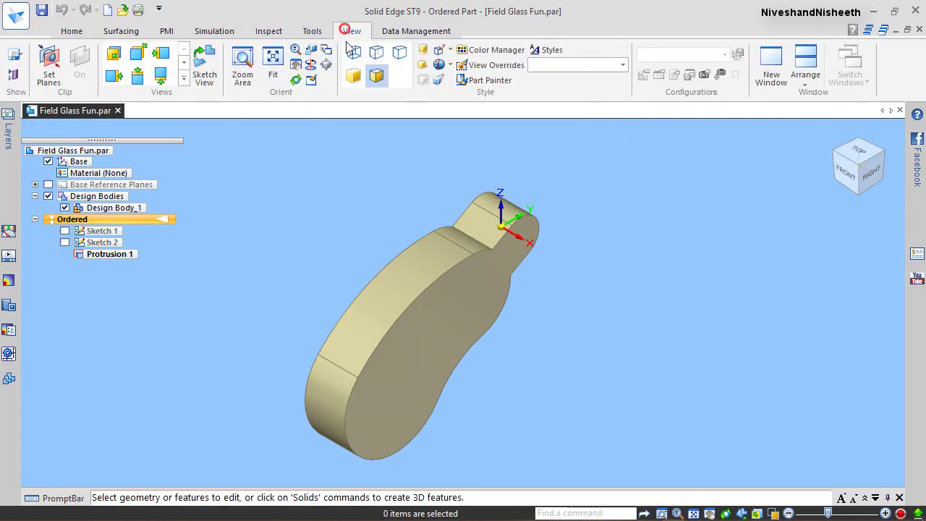
{"action": "left_click", "coordinate": [494, 81]}
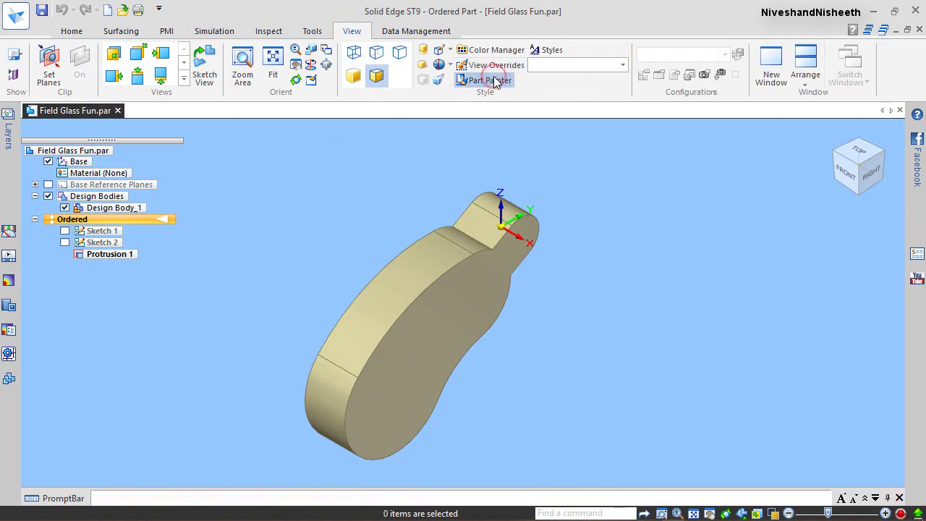
{"action": "left_click", "coordinate": [494, 65]}
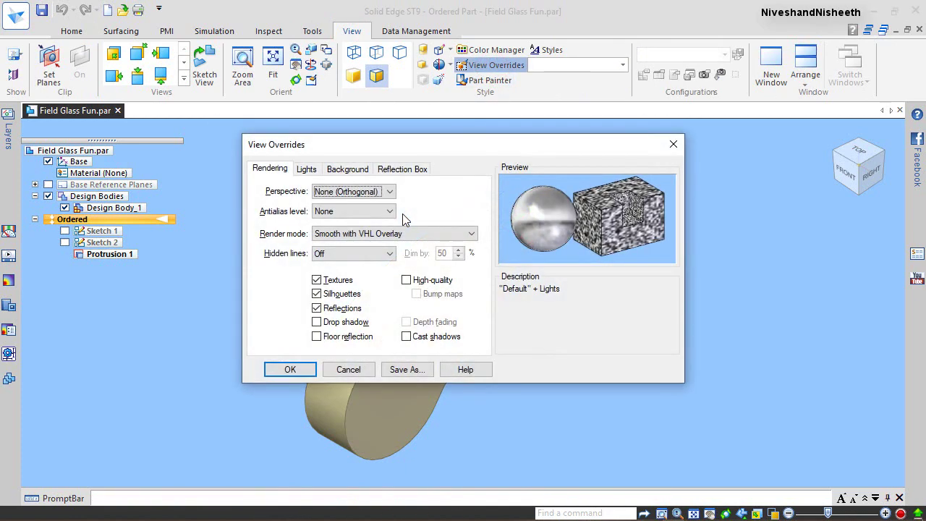
{"action": "left_click", "coordinate": [306, 169]}
{"action": "left_click", "coordinate": [393, 264]}
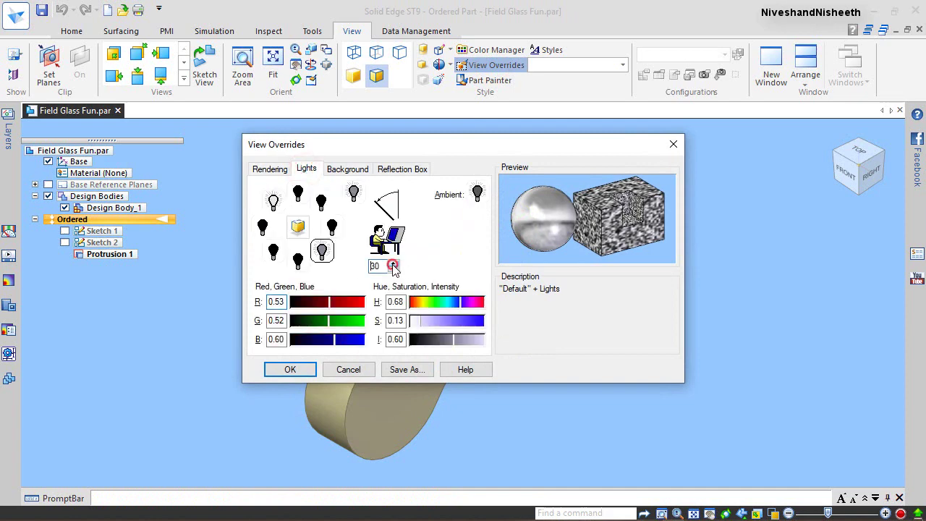
{"action": "left_click", "coordinate": [393, 265]}
{"action": "left_click", "coordinate": [392, 264]}
{"action": "left_click", "coordinate": [393, 265]}
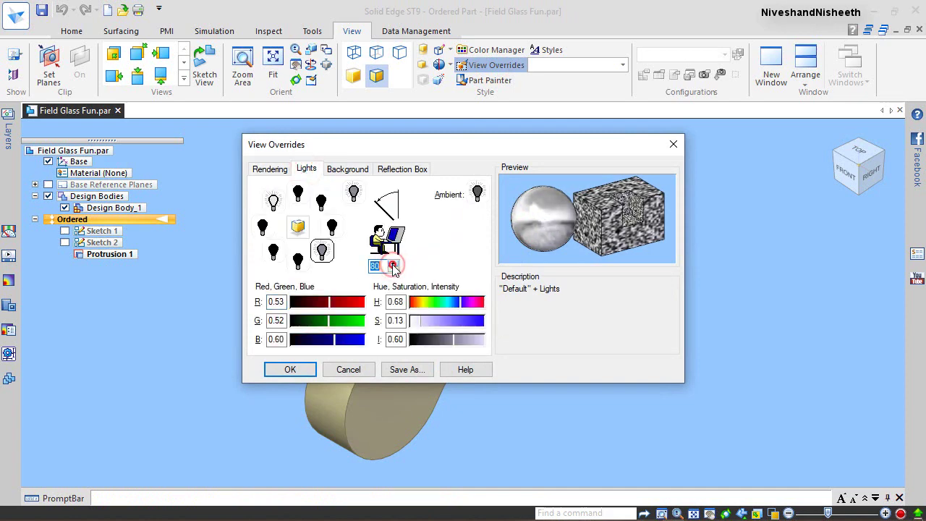
{"action": "left_click", "coordinate": [304, 366]}
{"action": "left_click", "coordinate": [311, 304]}
{"action": "middle_click_drag", "start_coordinate": [347, 346], "coordinate": [335, 384]}
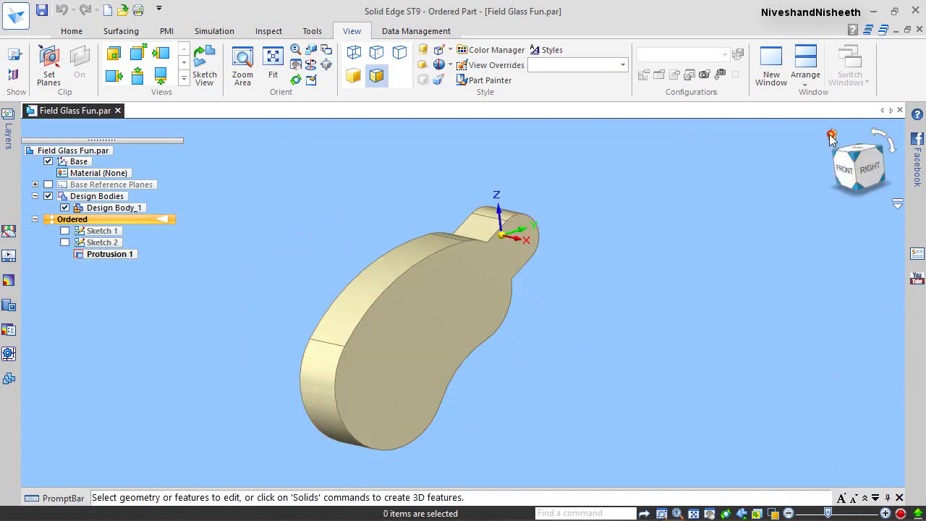
Step: Return the model to the isometric home view and save the part
{"action": "left_click", "coordinate": [831, 136]}
{"action": "left_click", "coordinate": [71, 31]}
{"action": "left_click", "coordinate": [43, 12]}
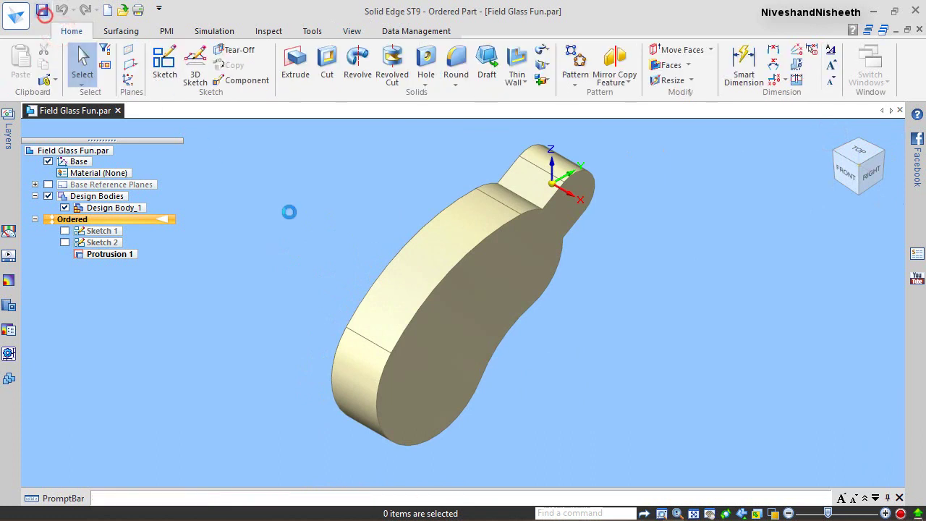
{"action": "left_click", "coordinate": [328, 183]}
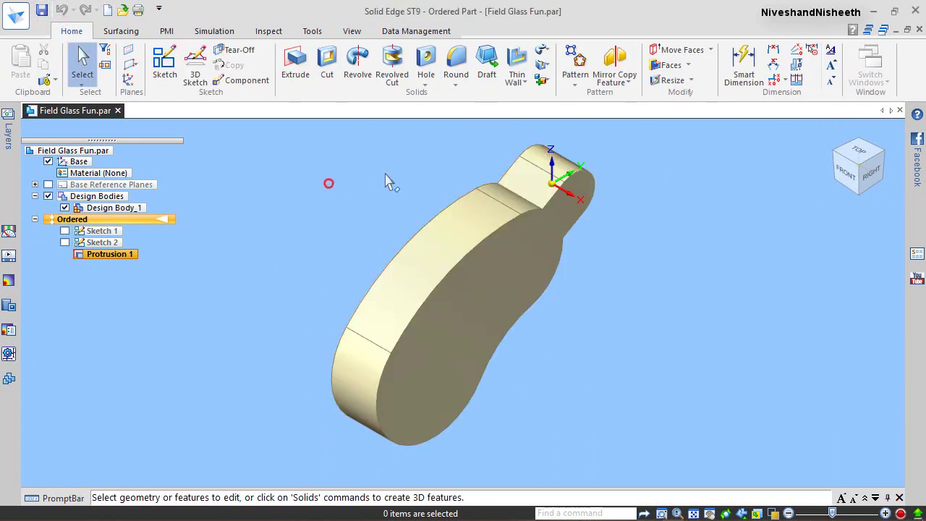
Step: Mirror copy the extruded body feature about the Front (xz) plane
{"action": "left_click", "coordinate": [615, 60]}
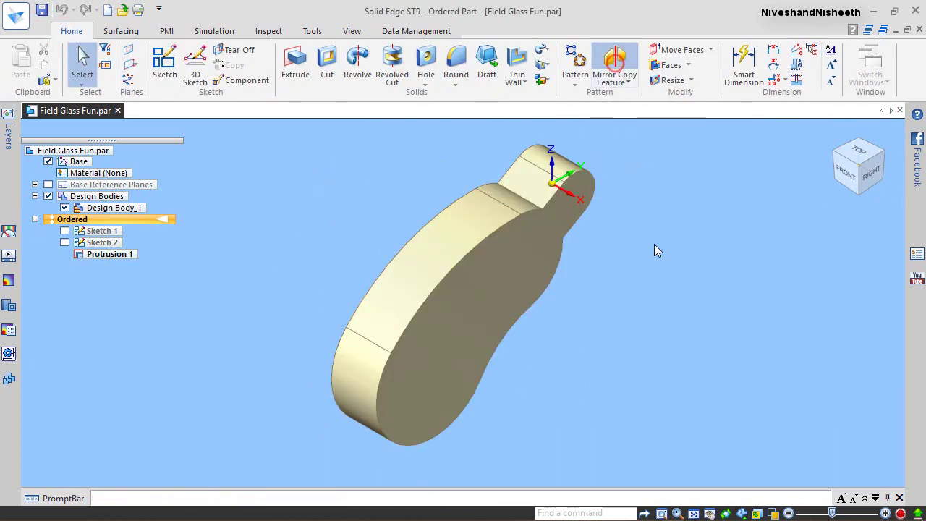
{"action": "left_click", "coordinate": [497, 288]}
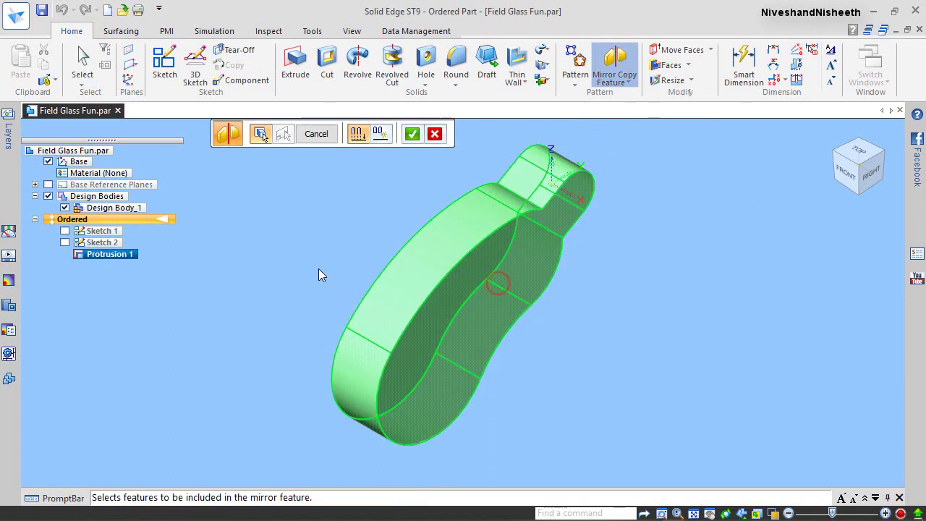
{"action": "left_click", "coordinate": [412, 134]}
{"action": "scroll", "coordinate": [451, 383], "scroll_direction": "up", "scroll_amount": 4}
{"action": "scroll", "coordinate": [451, 383], "scroll_direction": "down", "scroll_amount": 5}
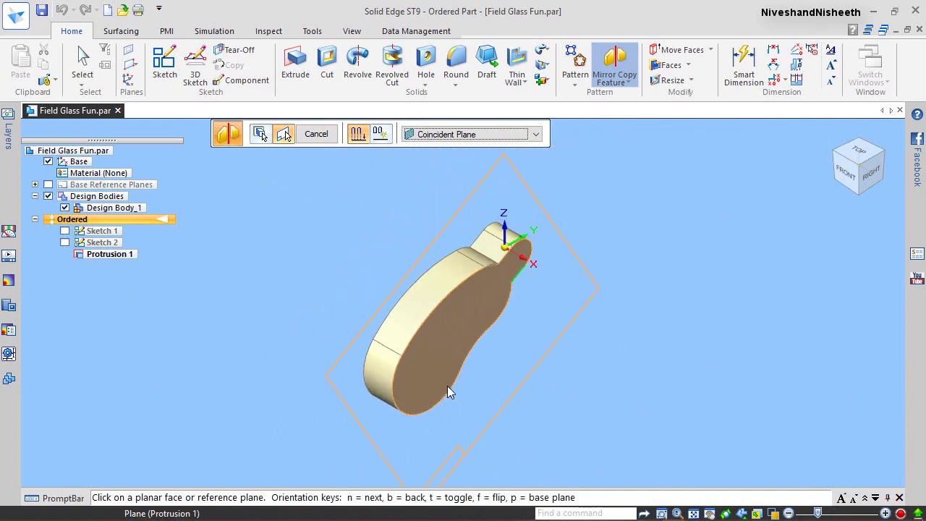
{"action": "left_click", "coordinate": [34, 186]}
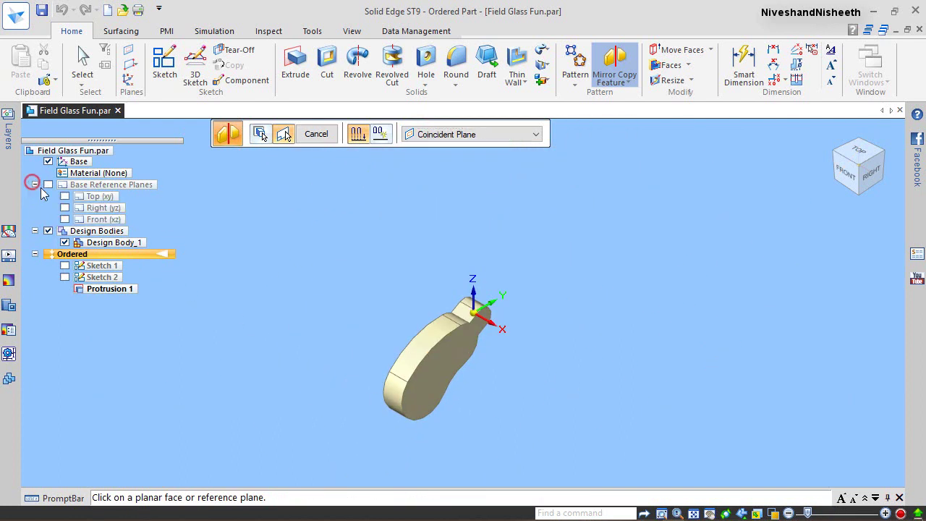
{"action": "left_click", "coordinate": [93, 219]}
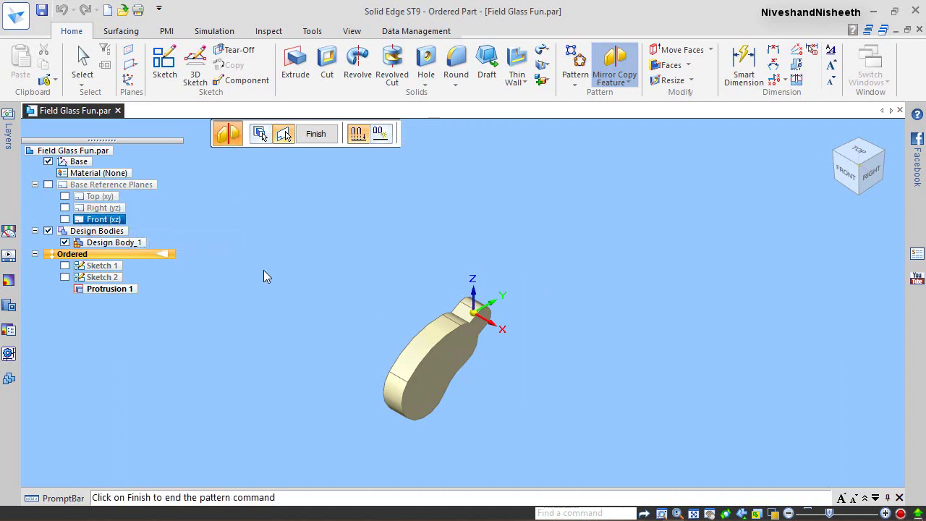
{"action": "left_click", "coordinate": [321, 136]}
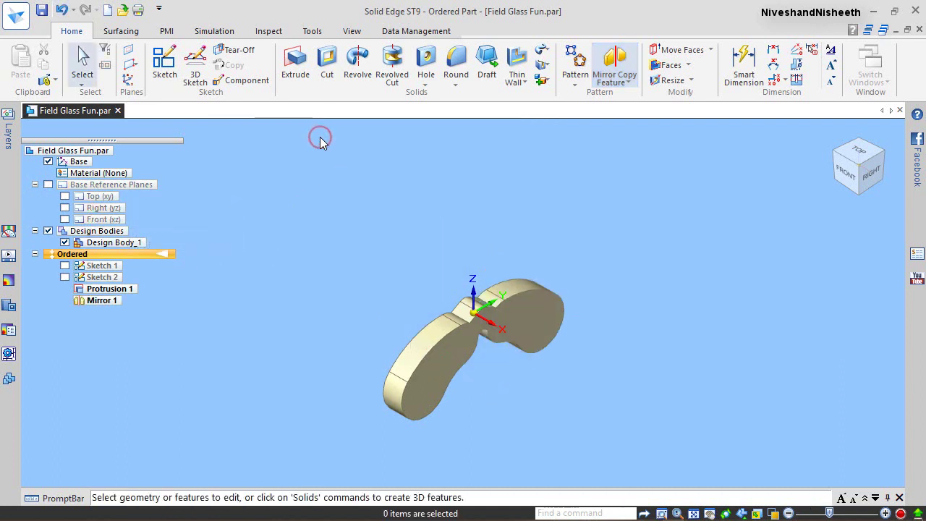
Step: Show the layout geometry of Sketch 1 on the mirrored body
{"action": "scroll", "coordinate": [477, 311], "scroll_direction": "up", "scroll_amount": 3}
{"action": "middle_click_drag", "start_coordinate": [477, 311], "coordinate": [550, 181]}
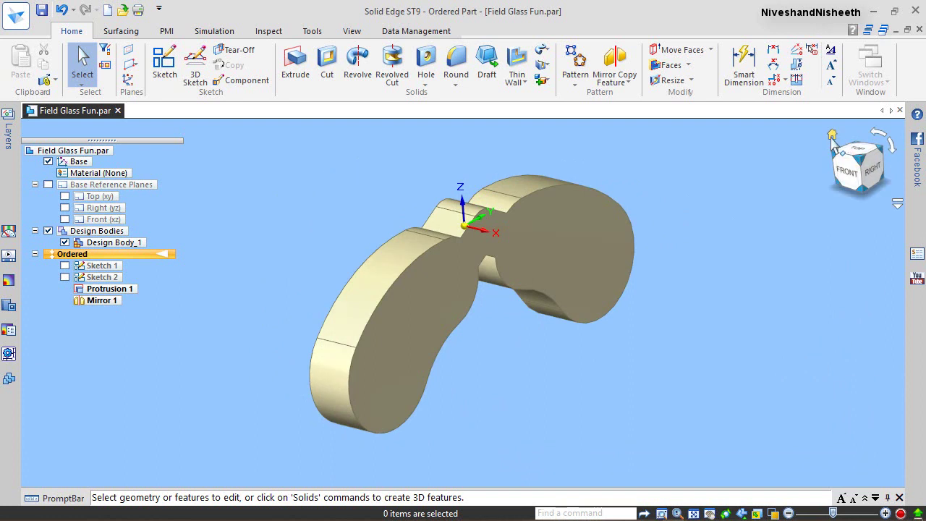
{"action": "left_click", "coordinate": [830, 139]}
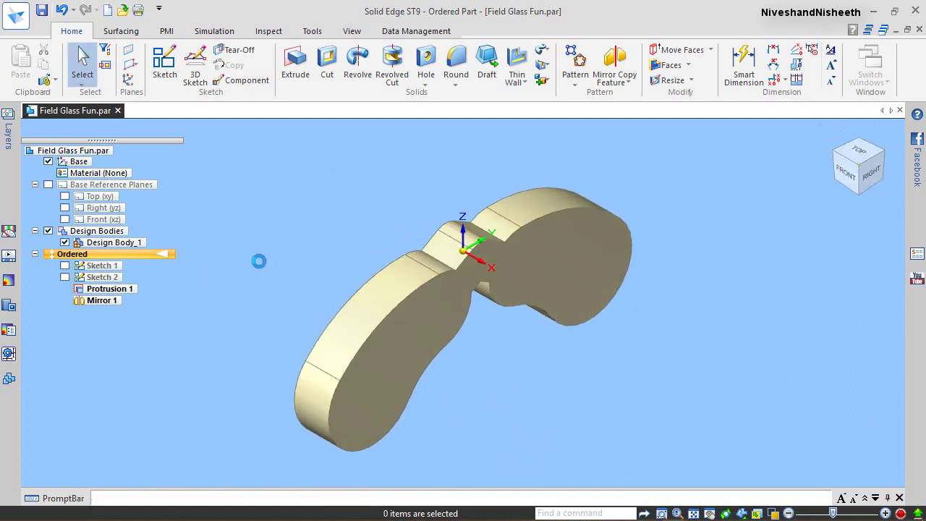
{"action": "left_click", "coordinate": [65, 265]}
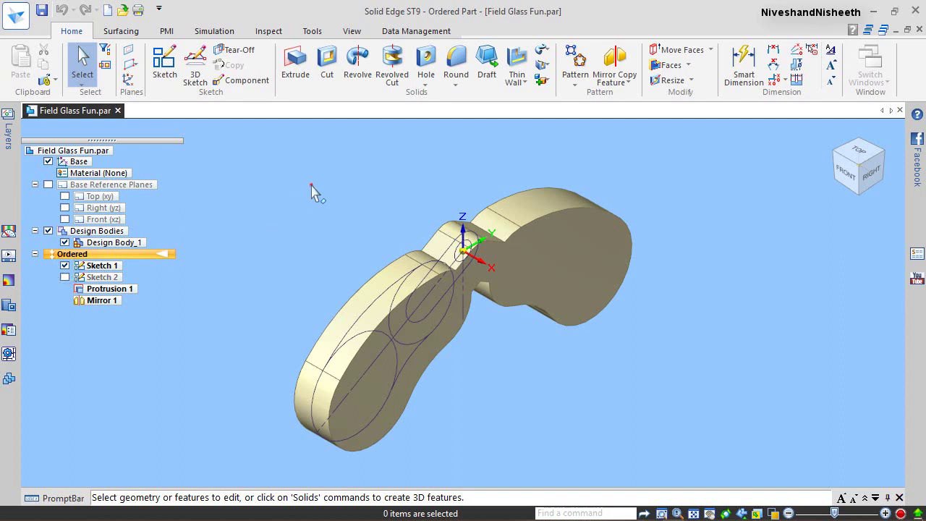